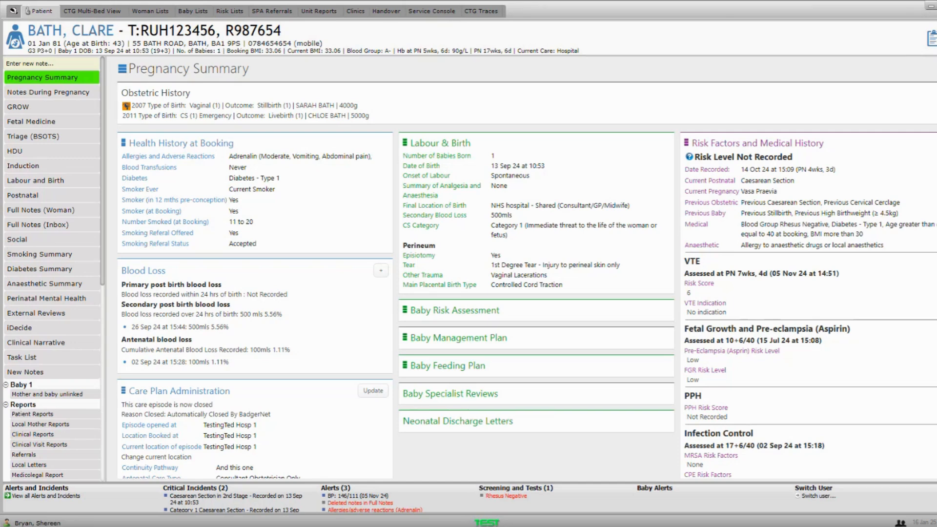
- Check the woman's key details, then scroll the Pregnancy Summary down to Medication and Guideline Recommendations
left_click(932, 53)
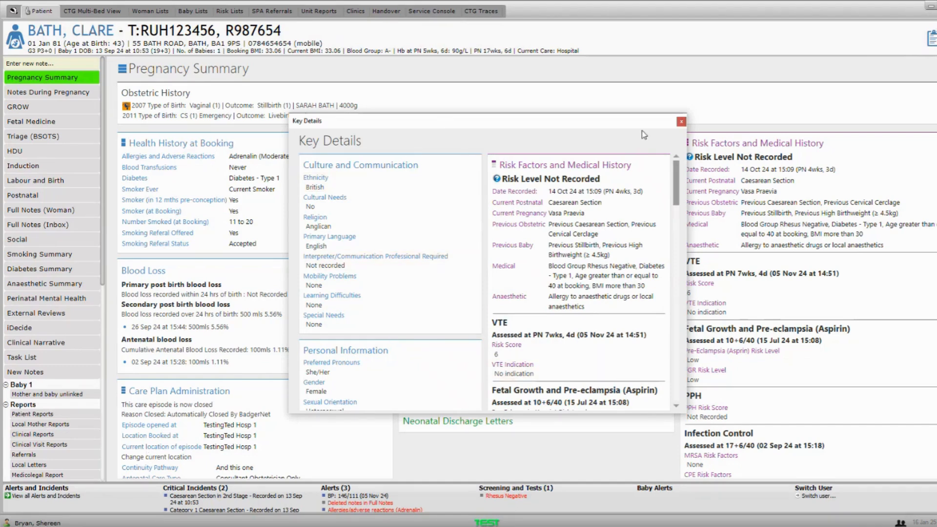
left_click(681, 122)
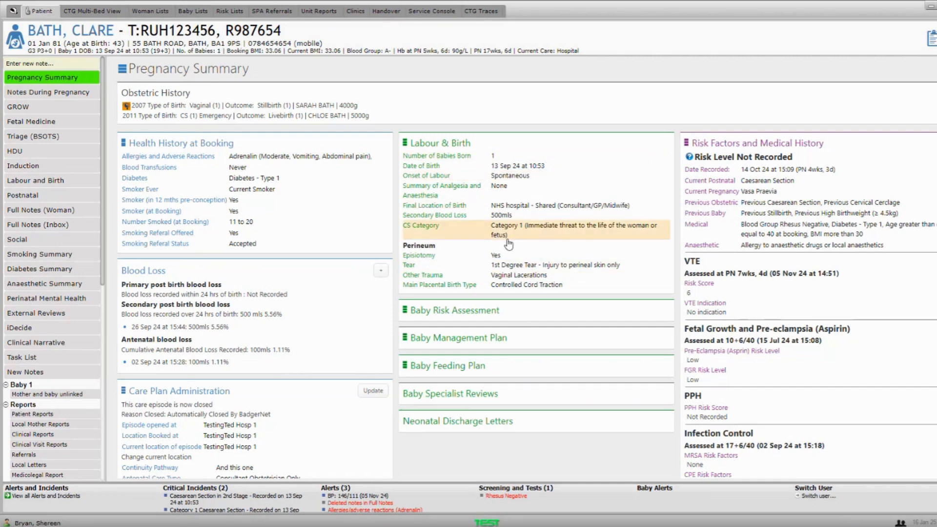
scroll(509, 244, "down", 2)
scroll(509, 244, "down", 1)
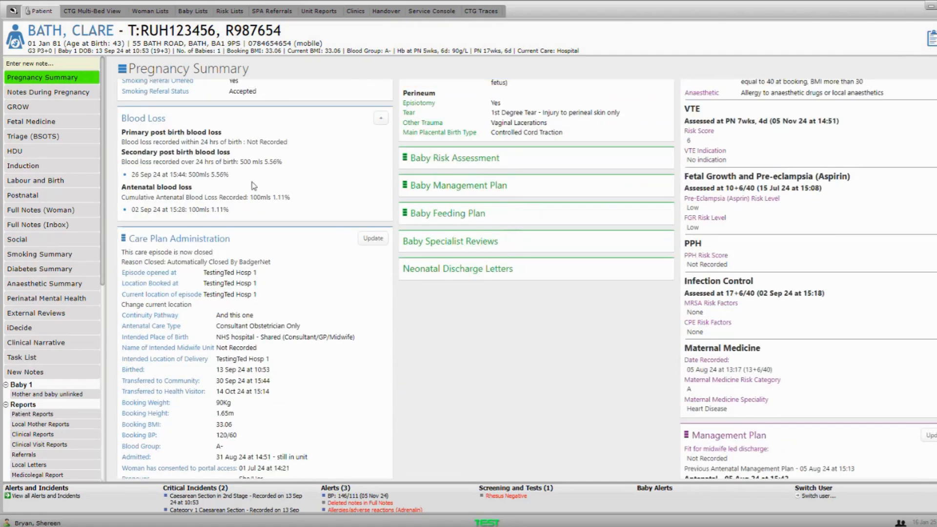
scroll(503, 217, "down", 1)
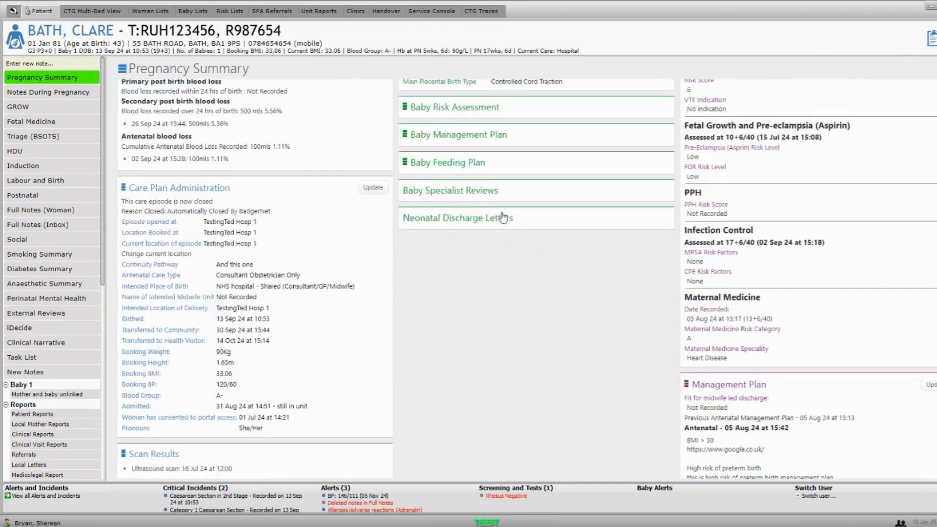
scroll(503, 217, "down", 2)
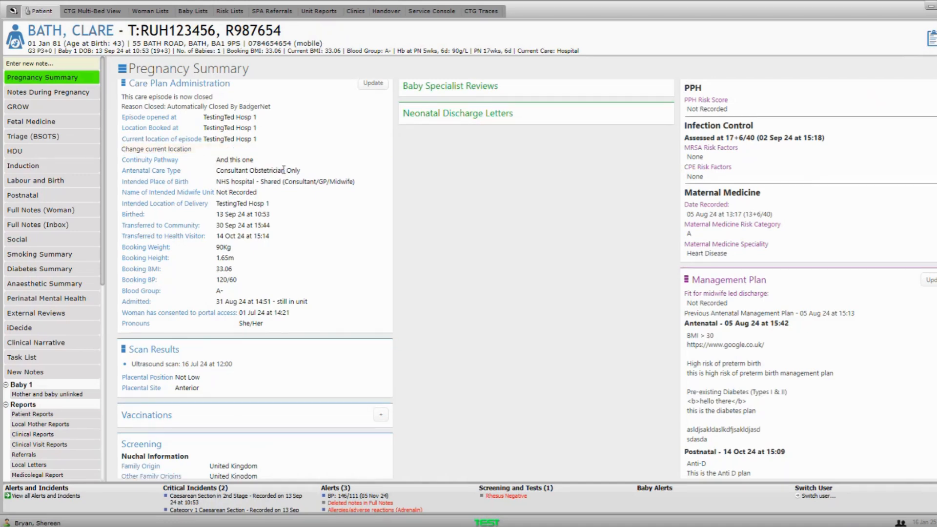
scroll(293, 169, "down", 3)
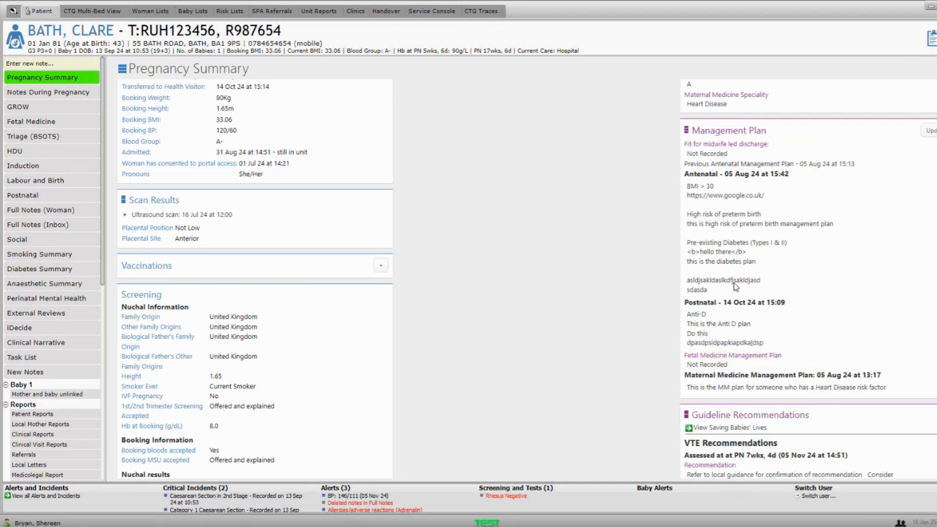
scroll(738, 268, "down", 4)
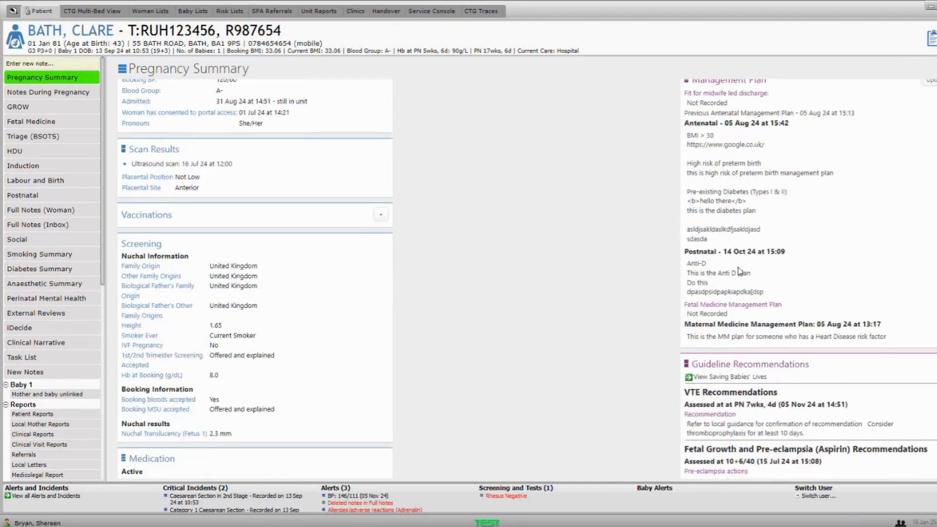
scroll(739, 271, "down", 2)
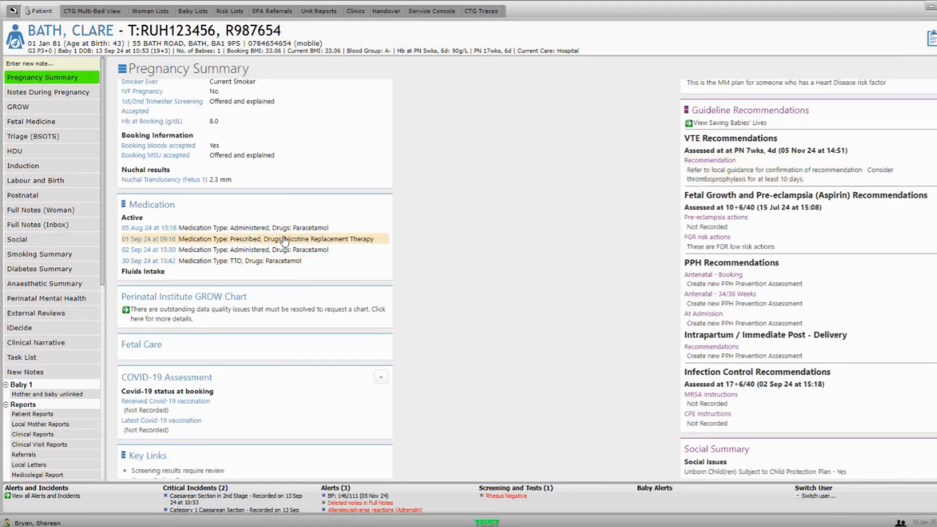
- Scroll further down to the care team, Key Events, admission history and Scanned Documents
scroll(284, 241, "down", 2)
scroll(285, 241, "down", 3)
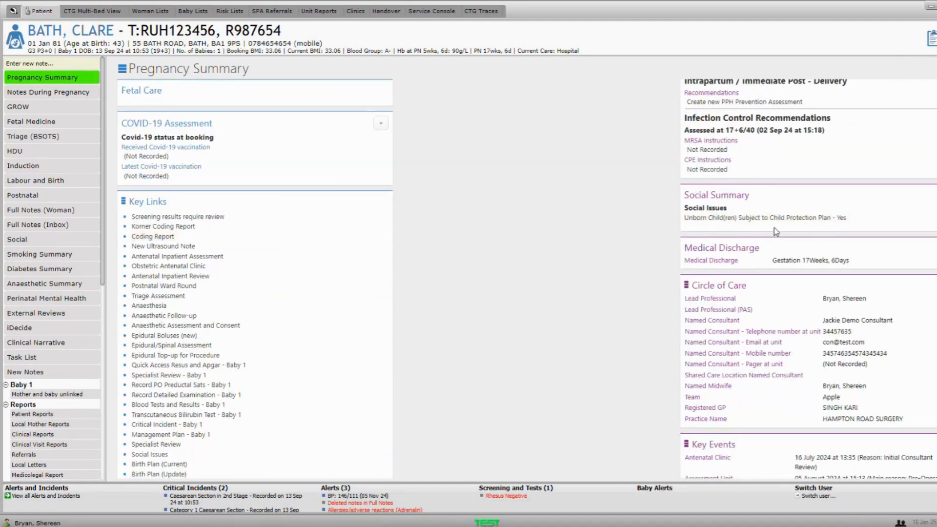
scroll(774, 228, "down", 1)
scroll(775, 232, "down", 2)
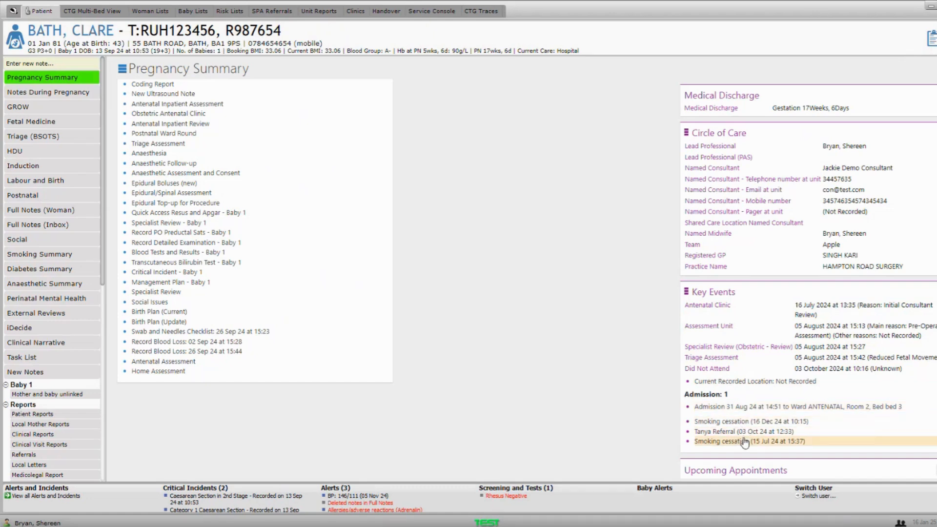
scroll(744, 443, "down", 2)
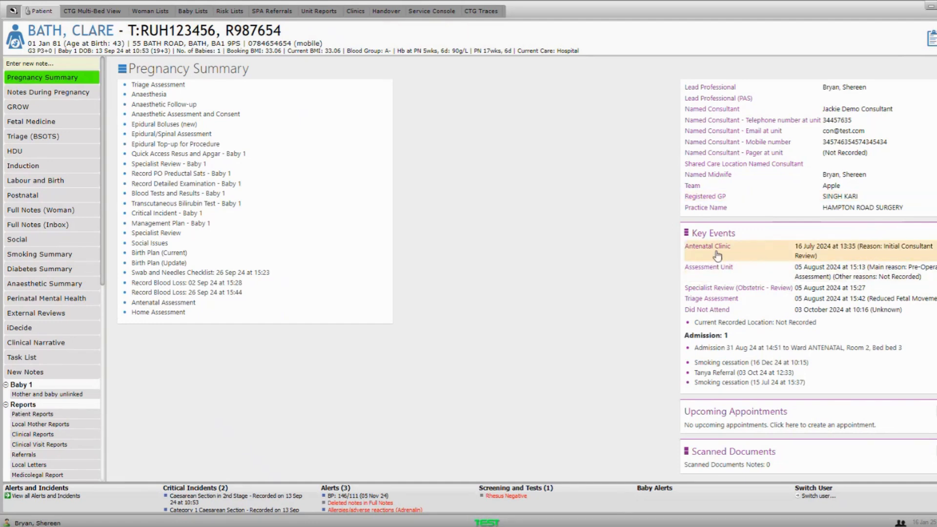
- Review the 16 July Antenatal Clinic key event, then switch to Notes During Pregnancy
left_click(737, 254)
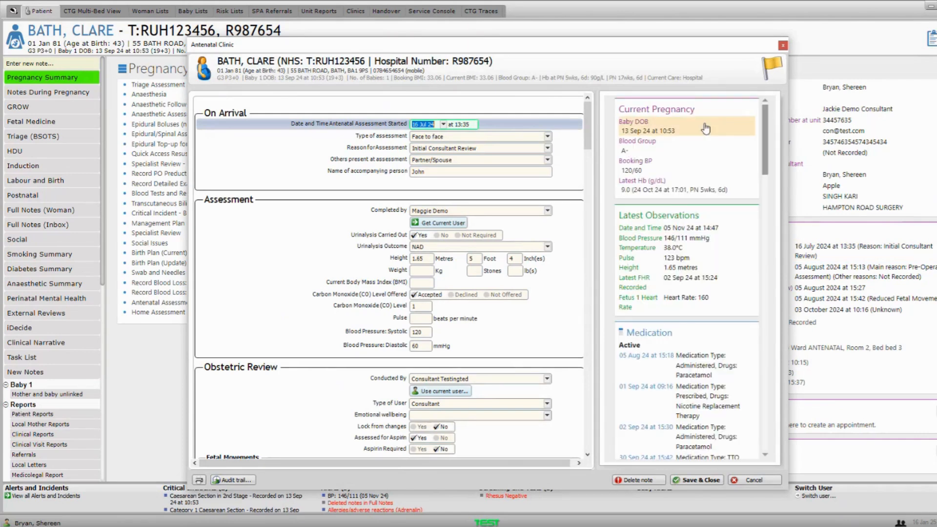
left_click(783, 46)
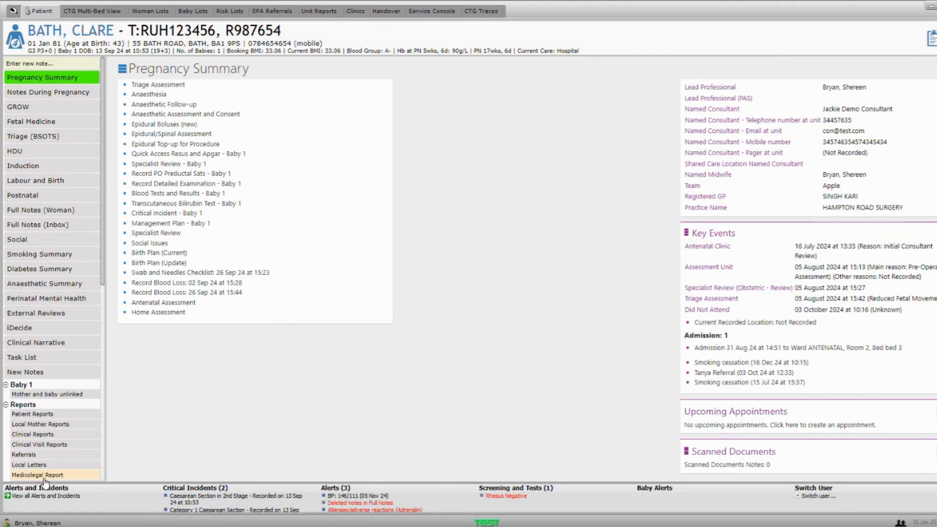
left_click(29, 98)
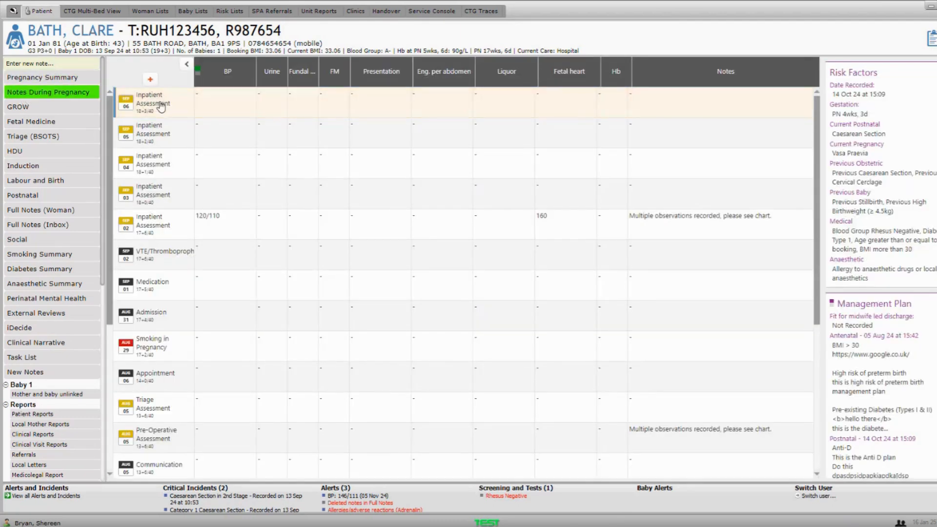
- Open the full Smart Booking Antenatal Assessment from the 15 Jul Antenatal Booking note
scroll(165, 104, "down", 5)
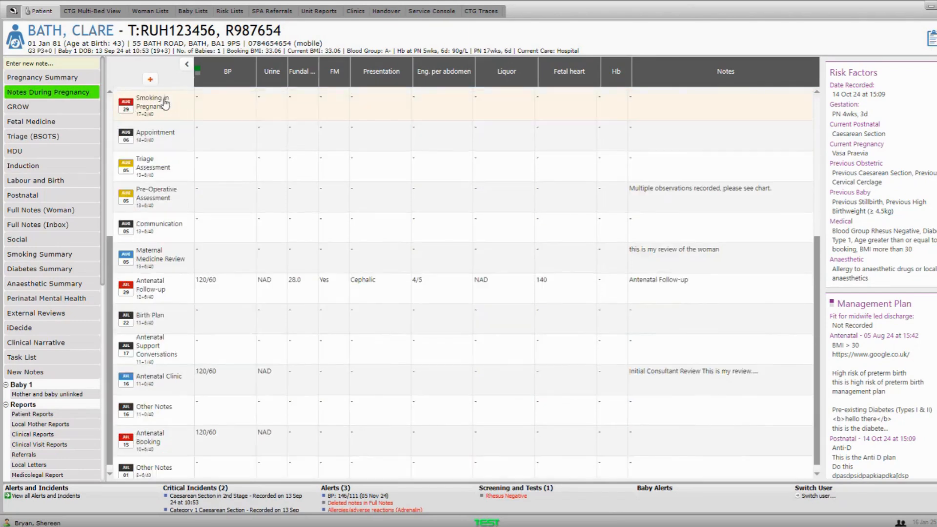
left_click(153, 439)
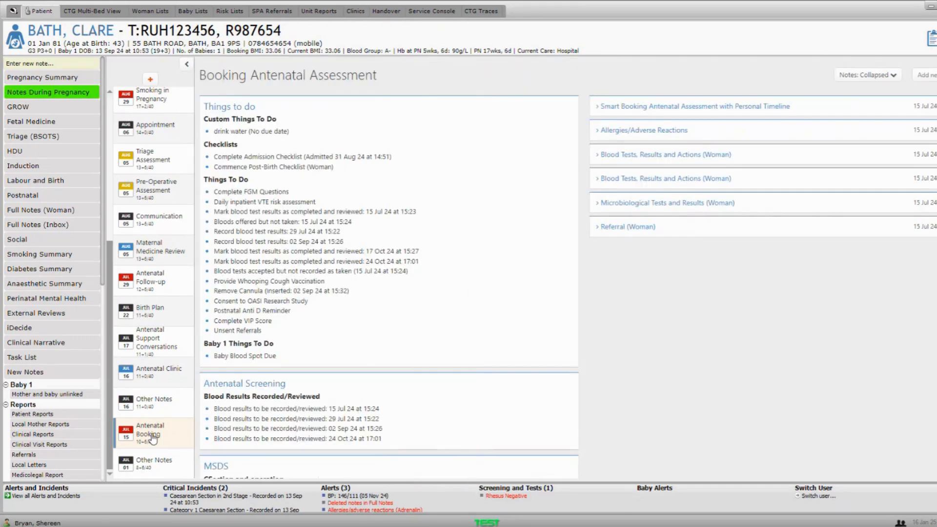
left_click(652, 110)
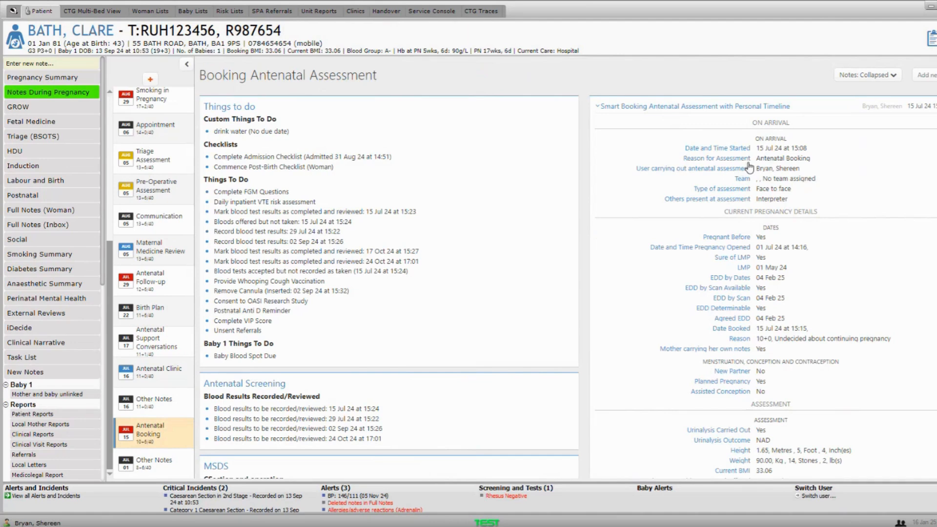
left_click(737, 171)
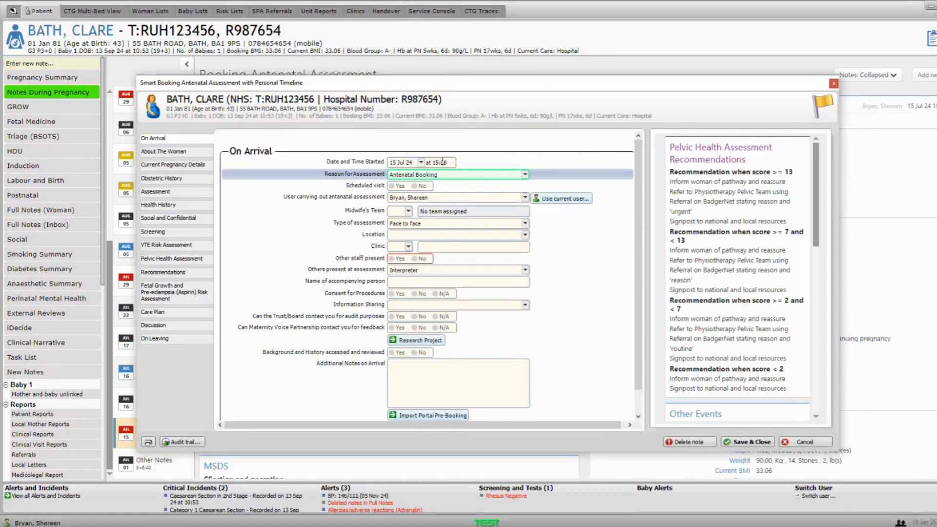
scroll(442, 161, "down", 1)
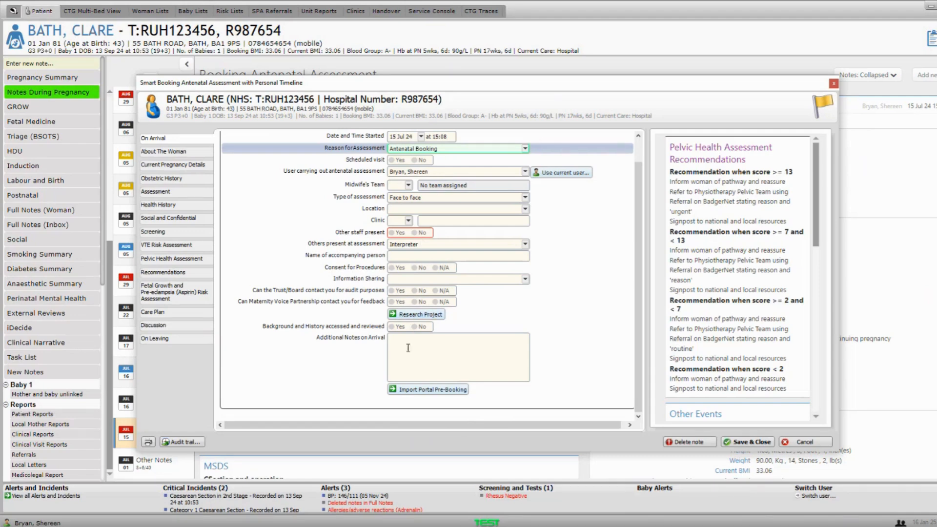
left_click(422, 391)
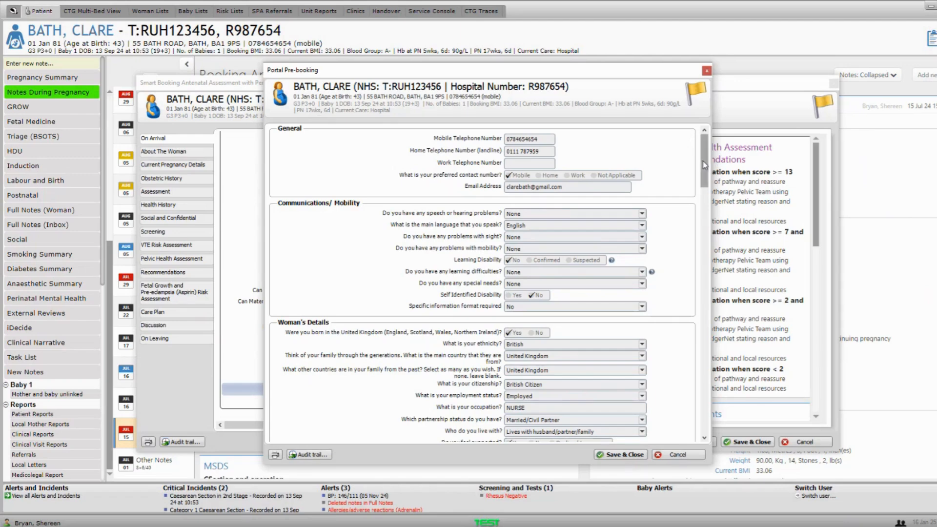
scroll(702, 164, "down", 2)
scroll(703, 163, "up", 2)
left_click_drag(703, 163, 703, 416)
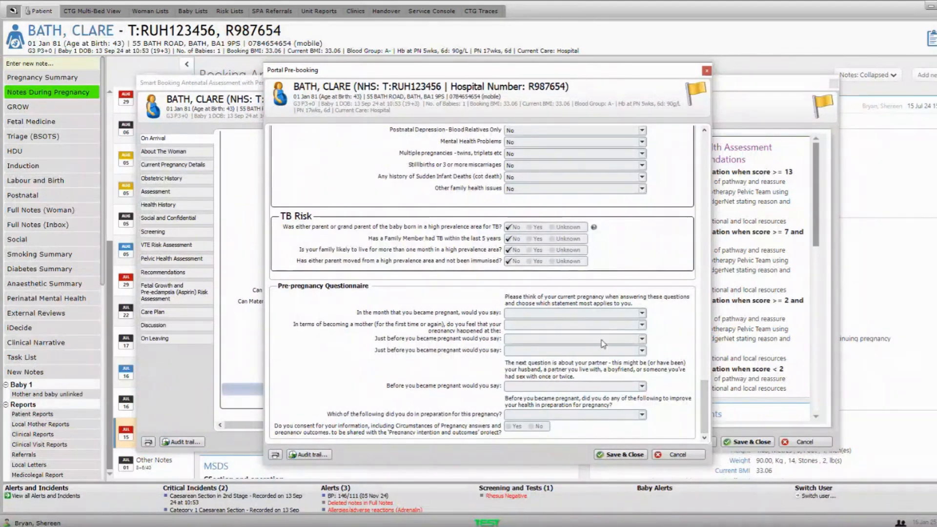
left_click(677, 454)
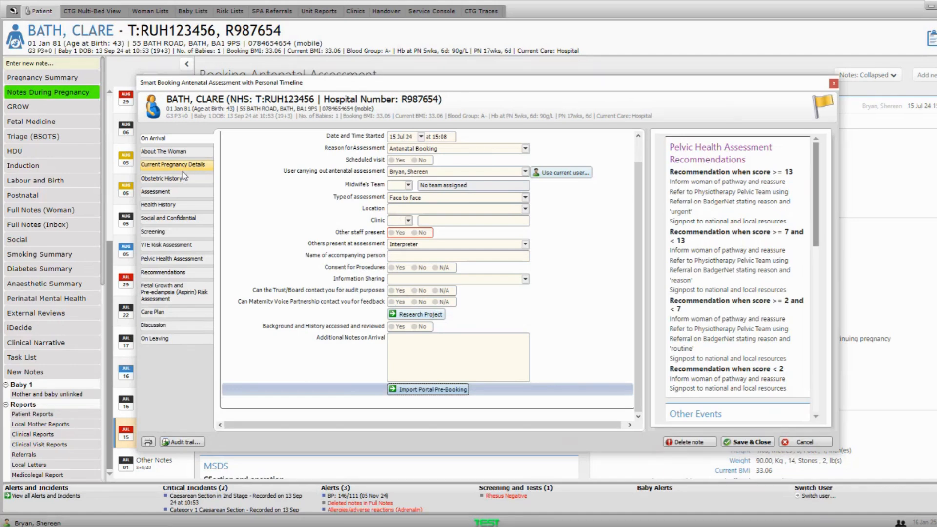
- In About The Woman > Current Pregnancy Details, list the reasons for booking after 10+0 weeks
left_click(158, 153)
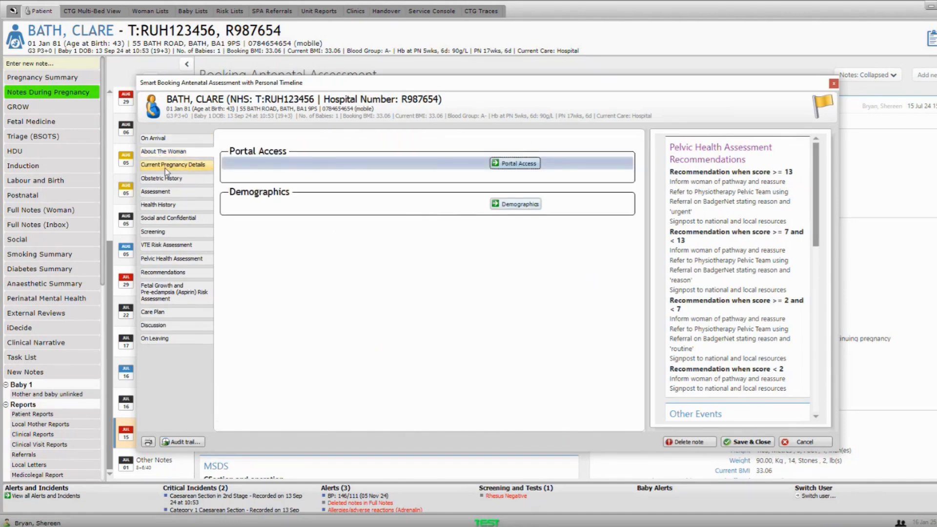
left_click(167, 169)
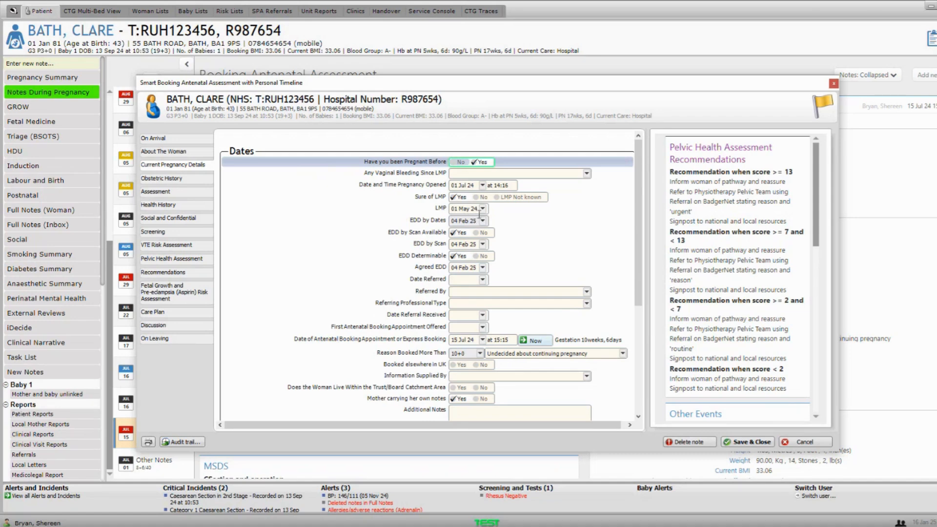
scroll(491, 213, "down", 3)
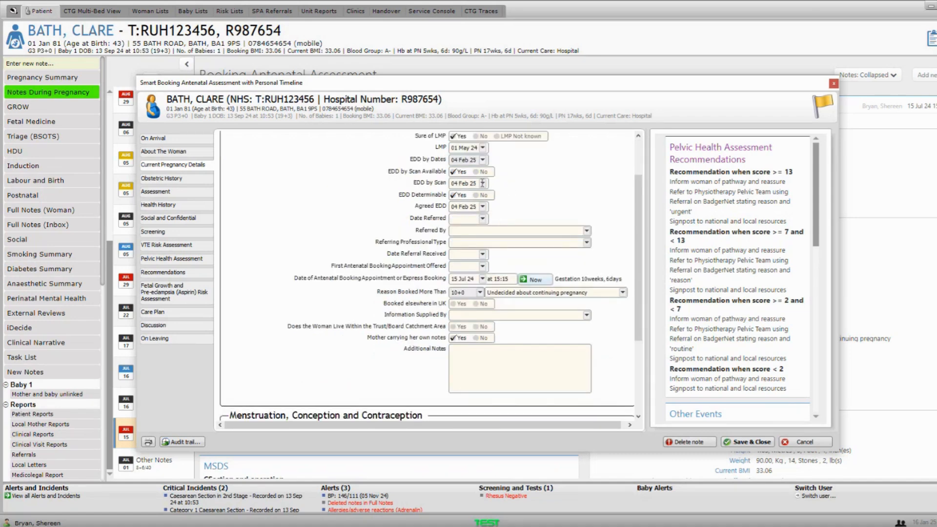
left_click(536, 294)
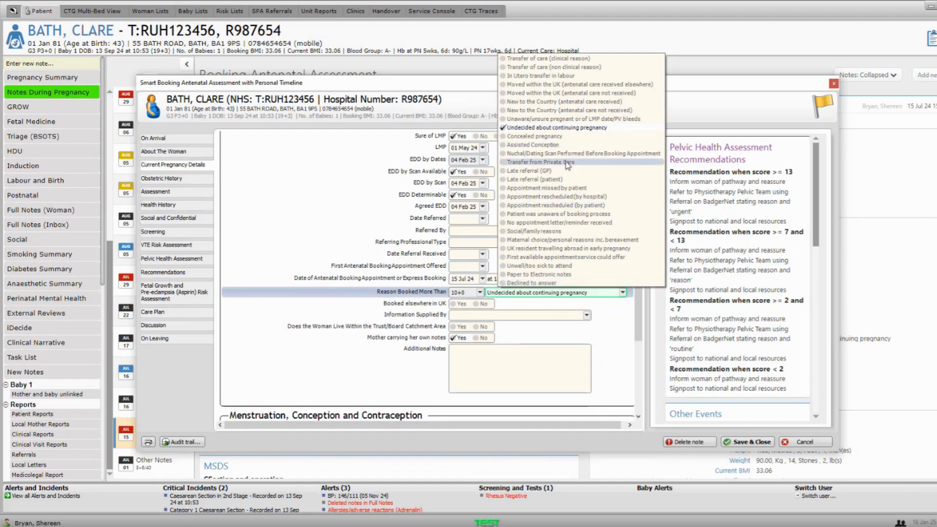
- Switch to the Obstetric History section, which has no previous pregnancies recorded
left_click(176, 180)
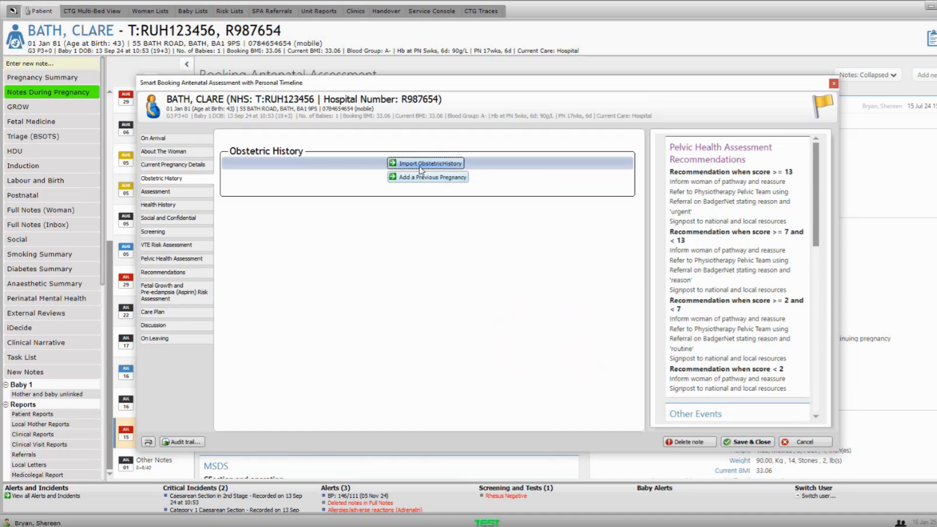
left_click(421, 169)
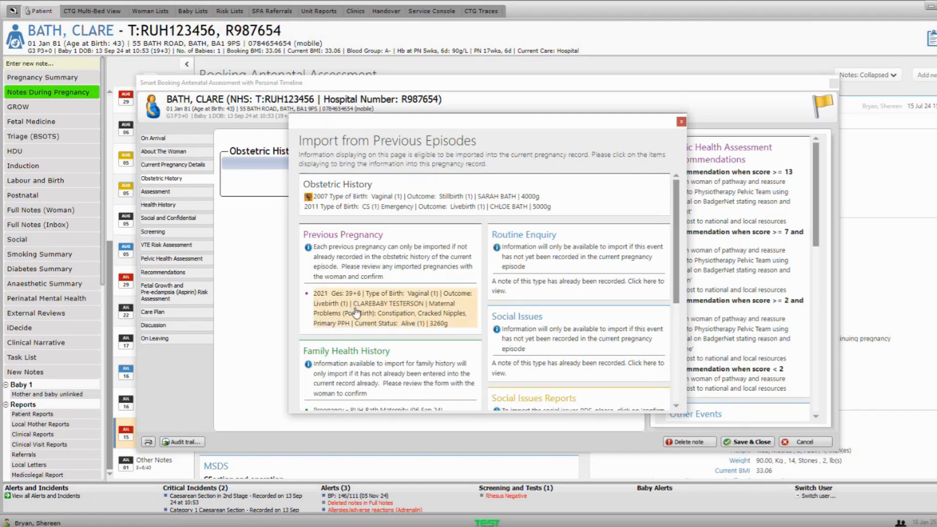
scroll(383, 308, "down", 1)
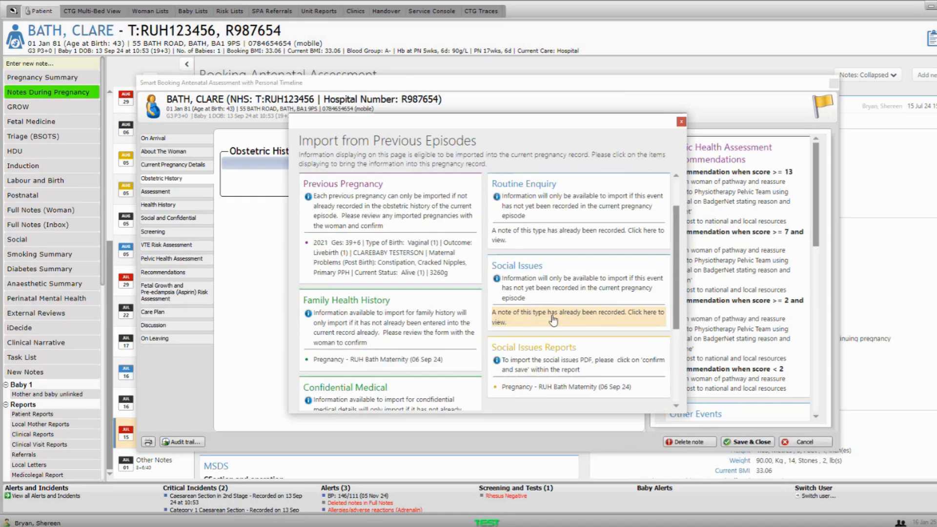
scroll(553, 320, "down", 1)
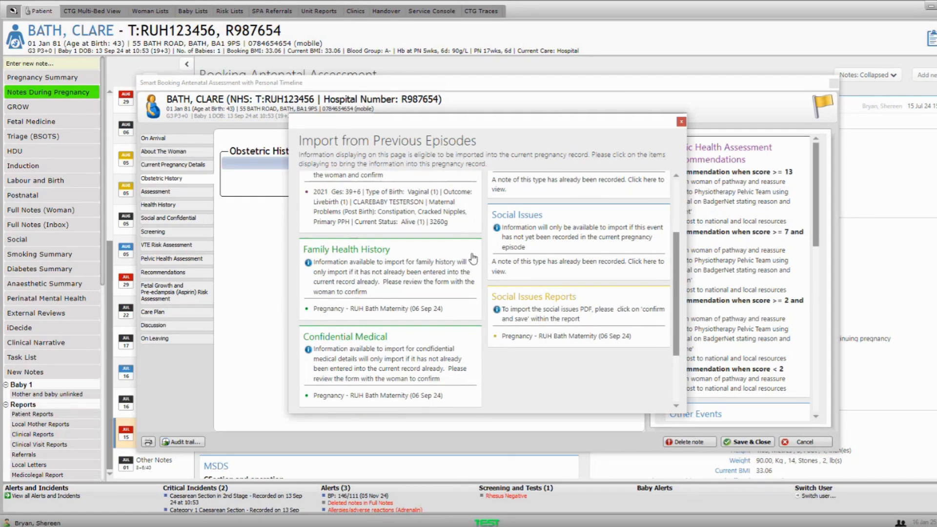
scroll(476, 260, "up", 3)
scroll(476, 260, "up", 1)
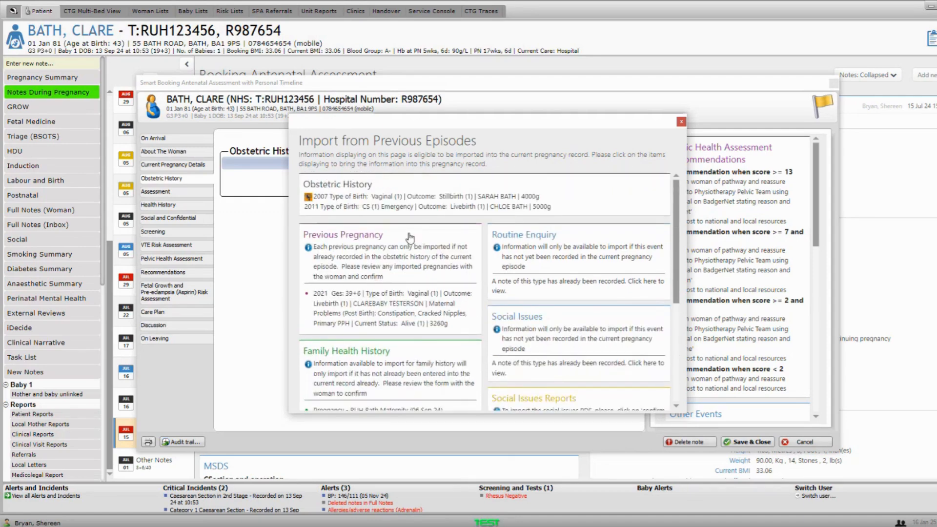
- Close the Import from Previous Episodes window and open the Assessment section's Carbon Monoxide question
left_click(681, 122)
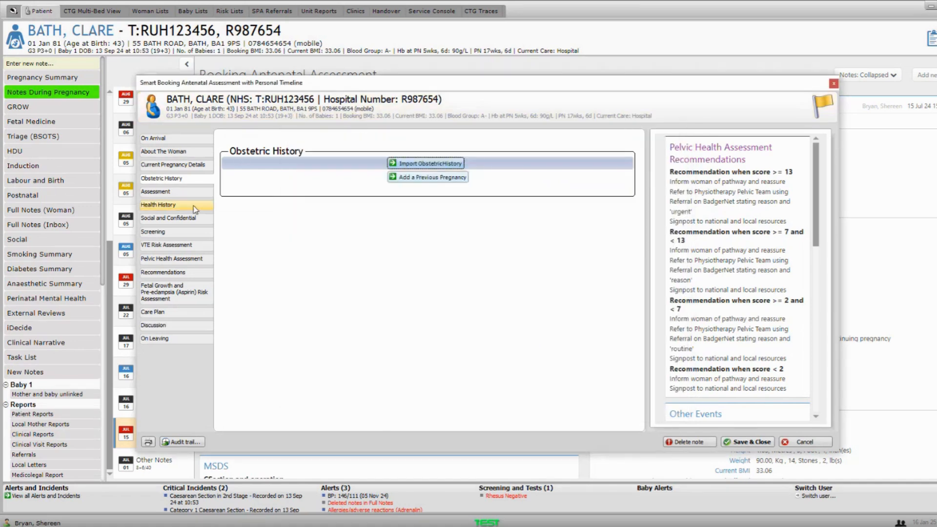
left_click(180, 195)
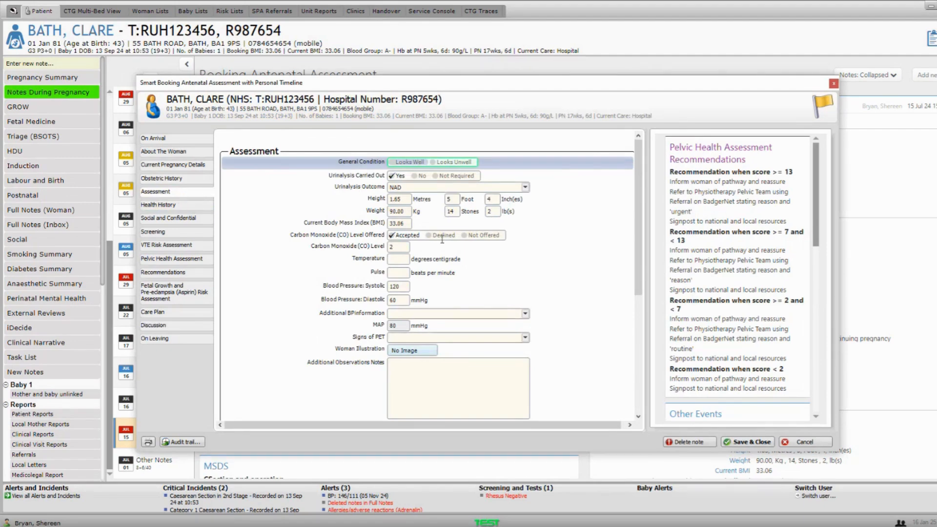
left_click(309, 237)
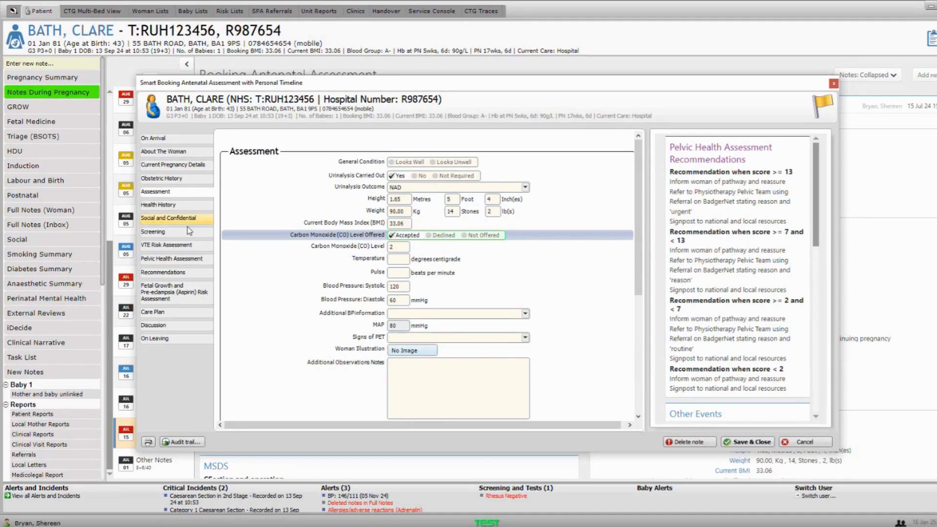
- Go through Health History to the Social and Confidential section's Routine Enquiry
left_click(178, 208)
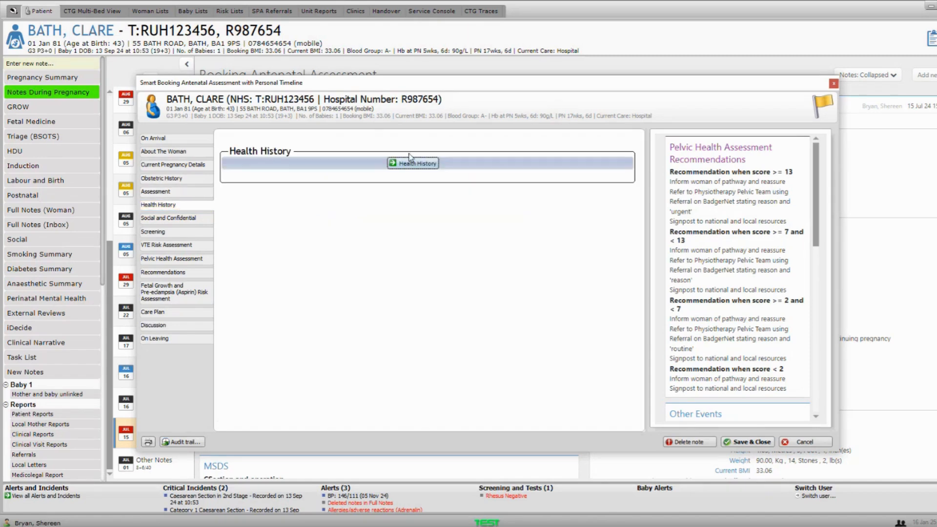
left_click(185, 221)
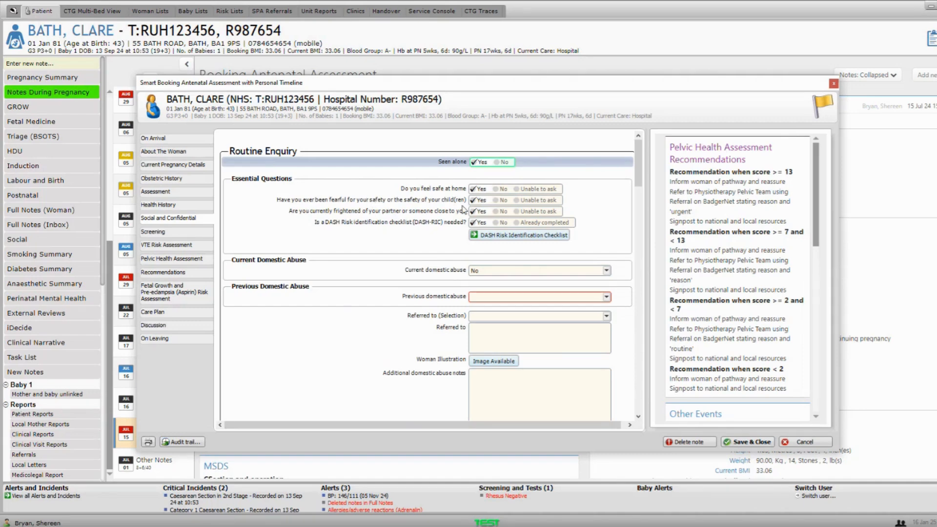
- Answer No to Previous domestic abuse
left_click(490, 298)
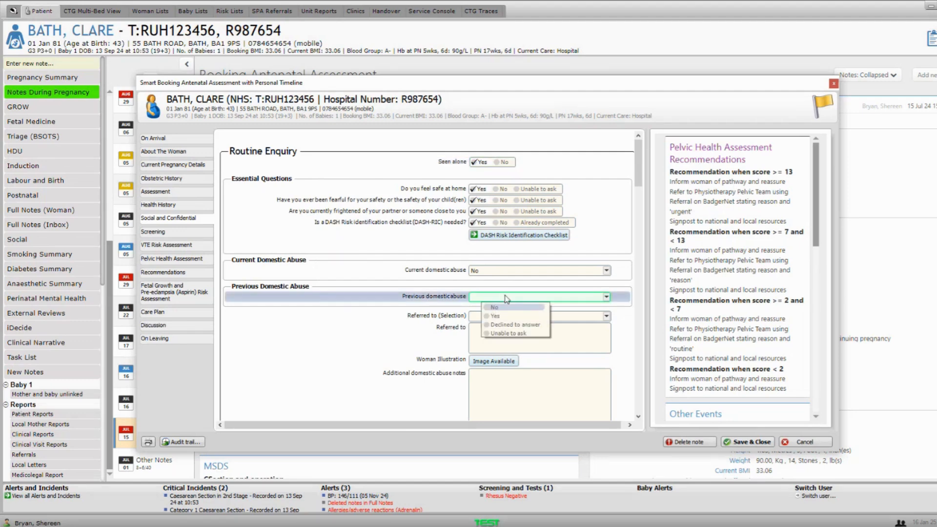
left_click(495, 307)
left_click_drag(641, 168, 635, 315)
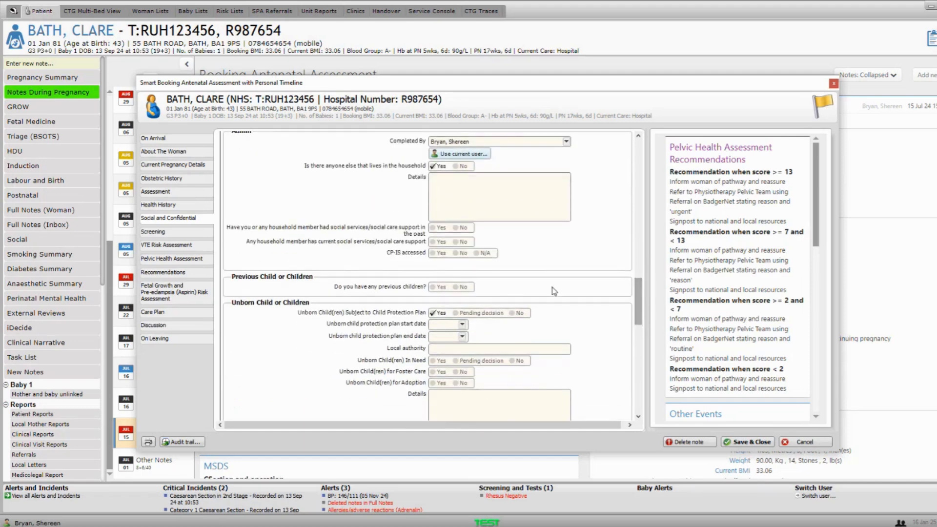
scroll(553, 287, "down", 3)
scroll(547, 269, "up", 2)
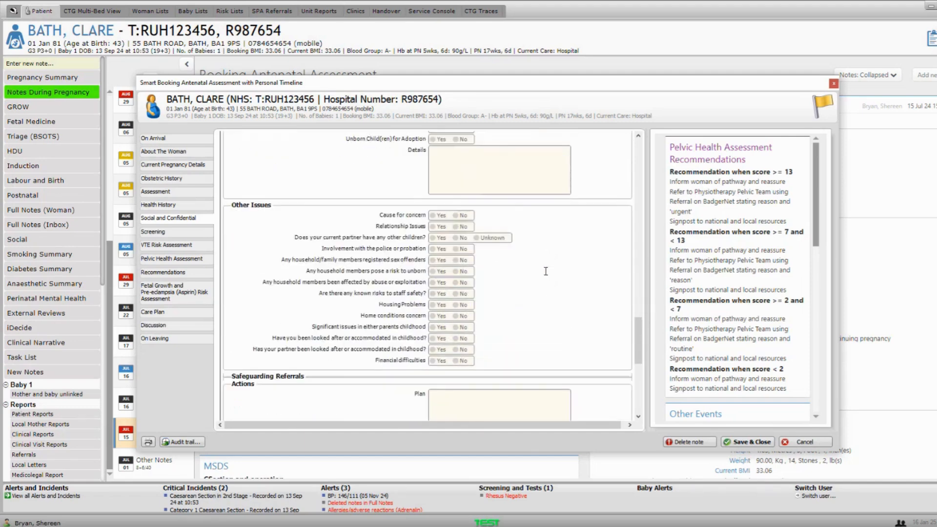
scroll(546, 269, "up", 2)
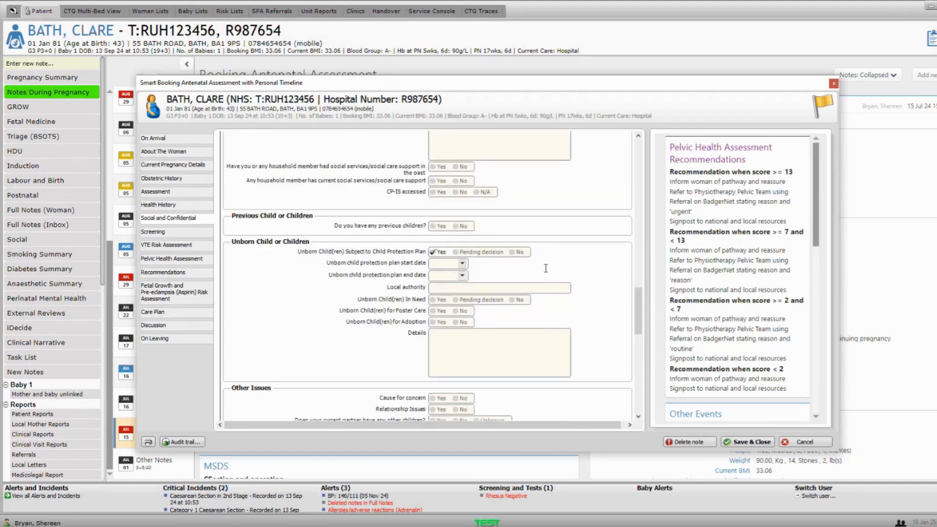
- Record Yes for previous children, then open the Screening section
left_click(432, 226)
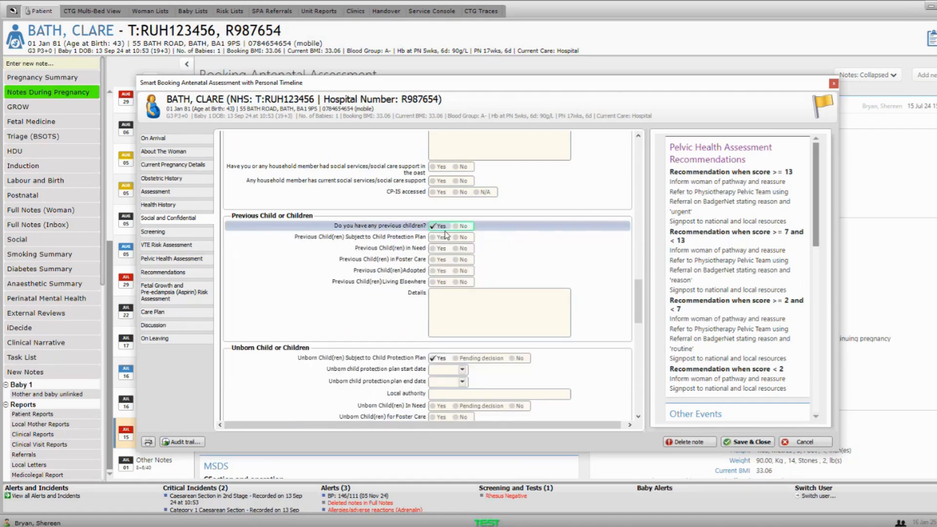
scroll(445, 235, "down", 5)
scroll(477, 231, "up", 3)
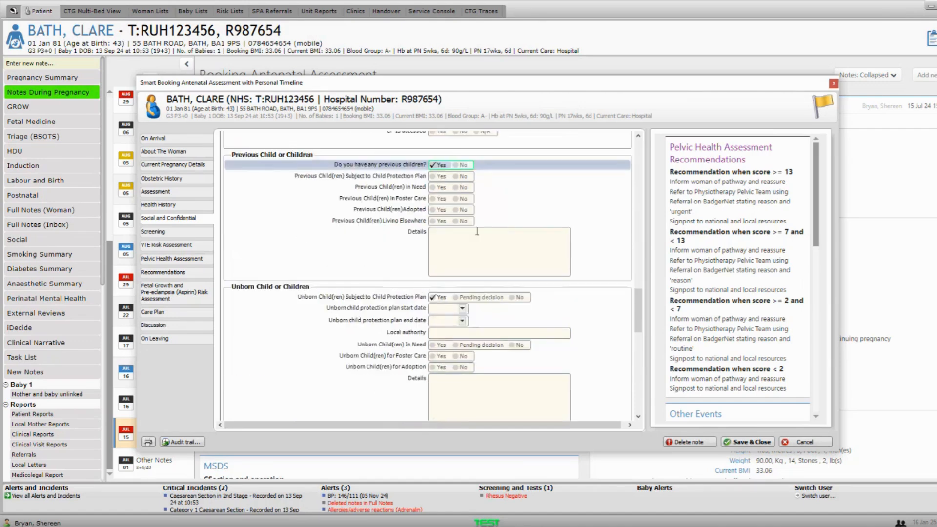
scroll(477, 232, "down", 8)
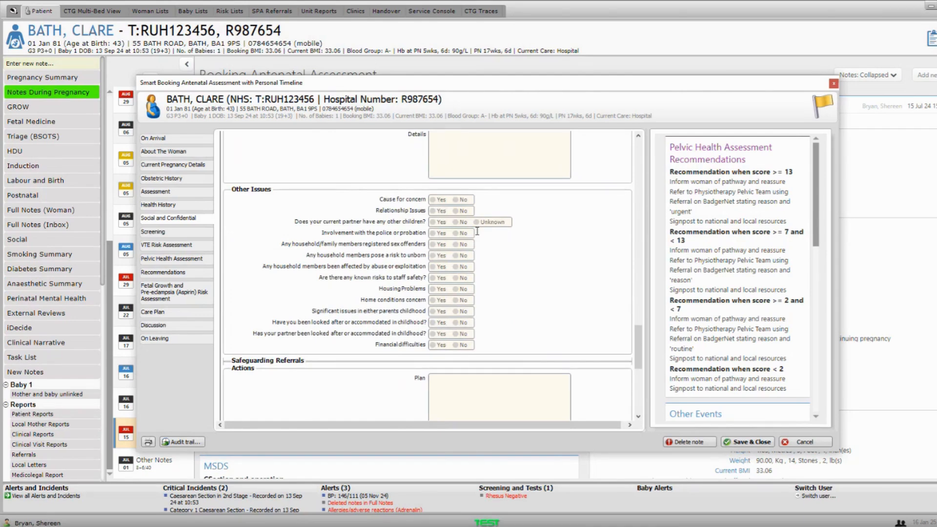
scroll(471, 224, "down", 2)
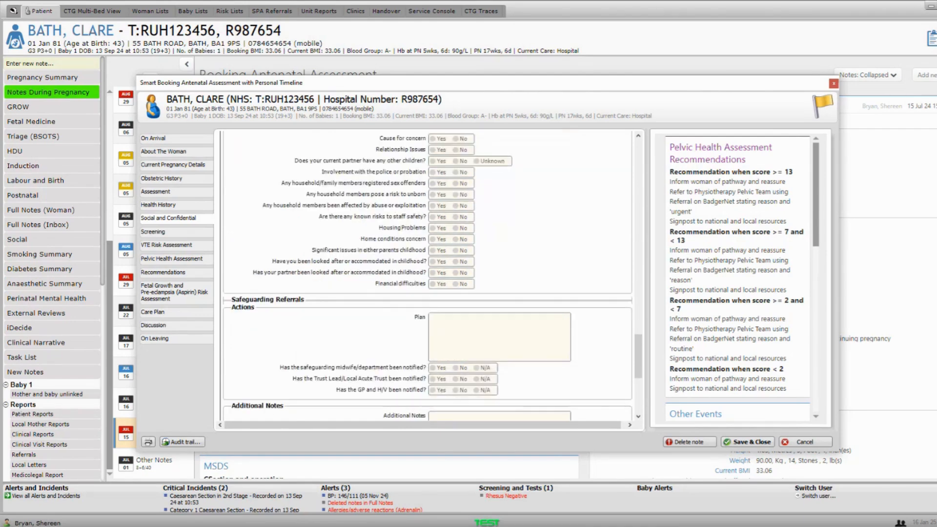
left_click(157, 232)
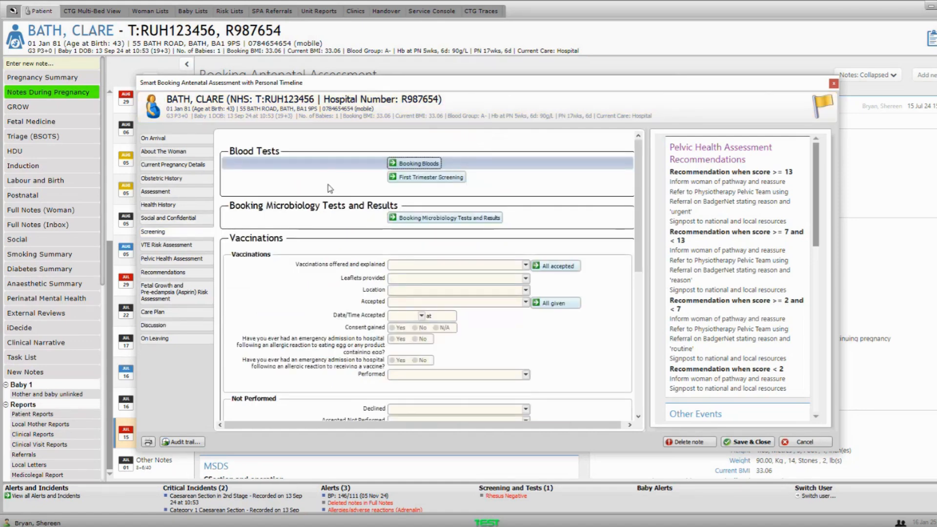
left_click(411, 165)
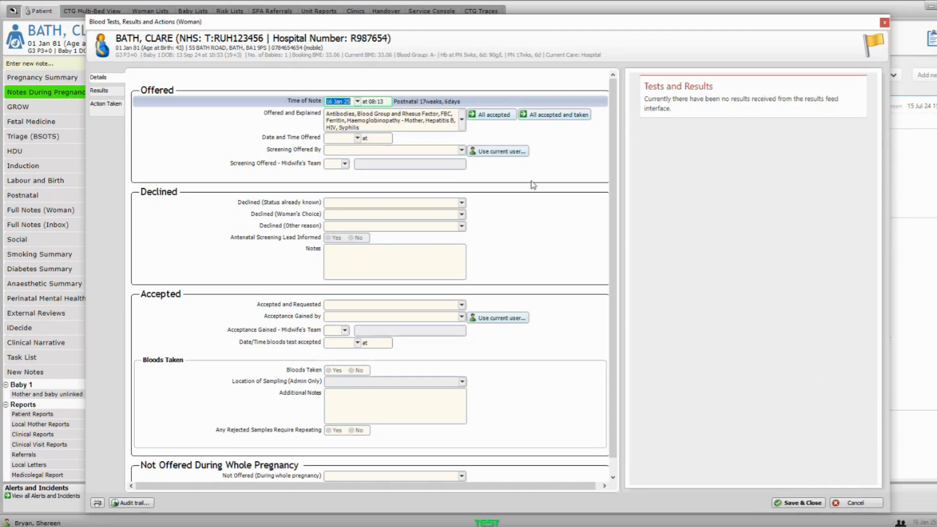
left_click(99, 92)
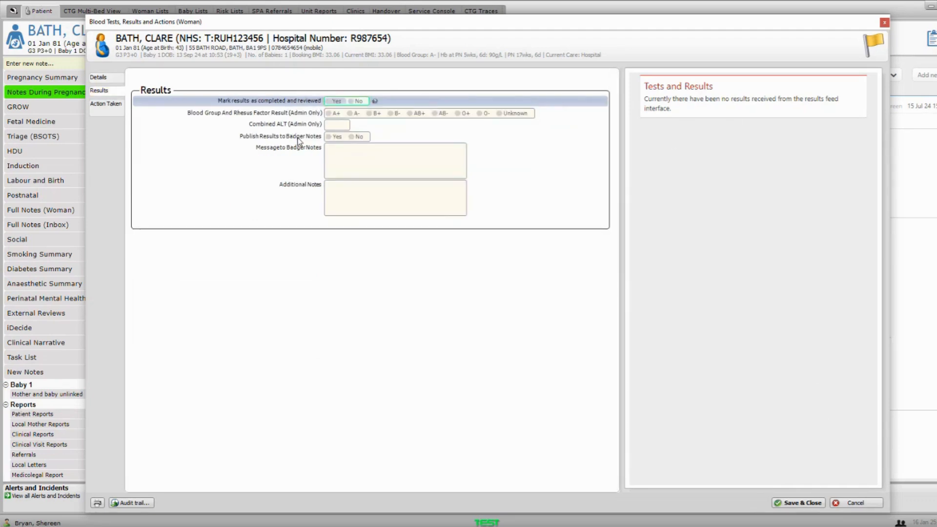
left_click(110, 77)
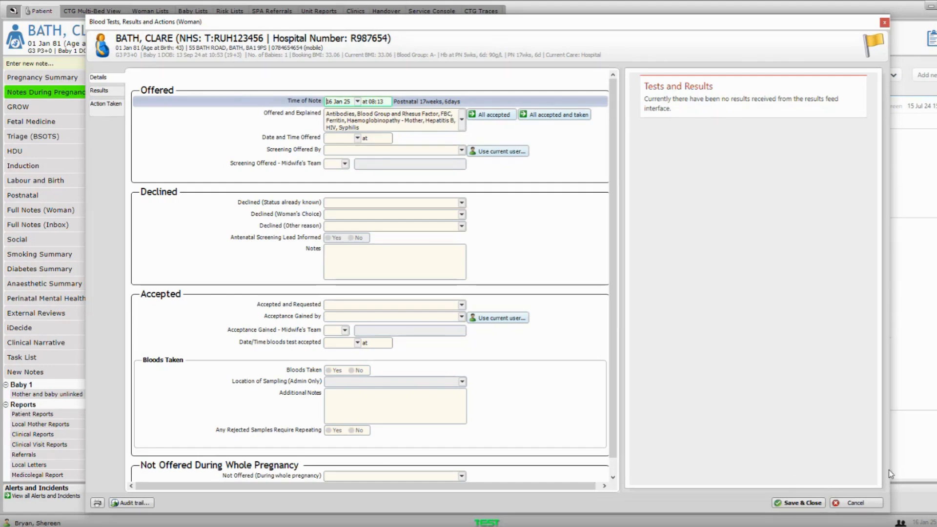
left_click(875, 506)
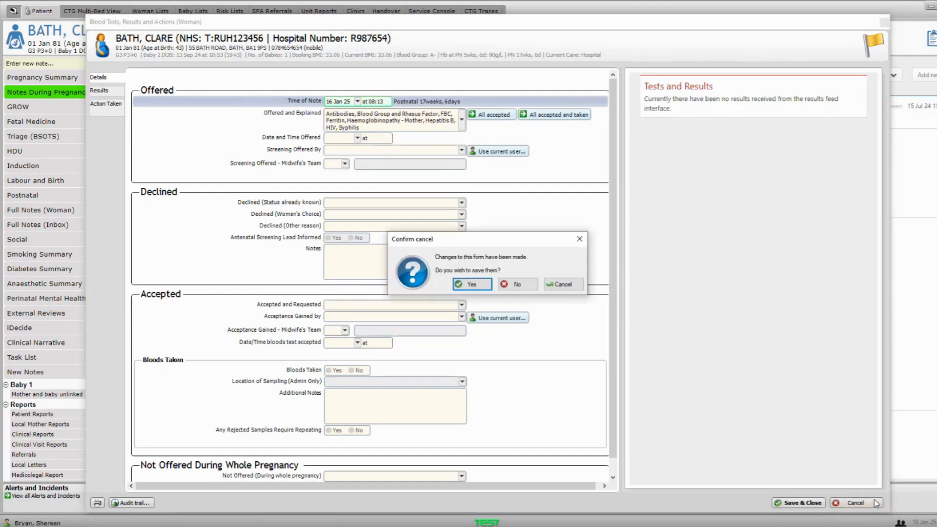
left_click(516, 285)
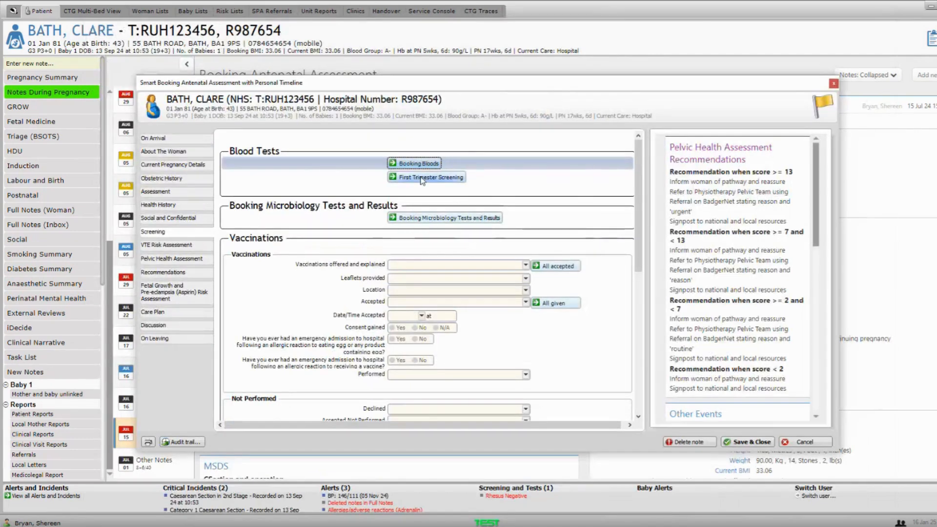
- Look at the First Trimester Screening form, then open the VTE Risk Assessment section
left_click(422, 179)
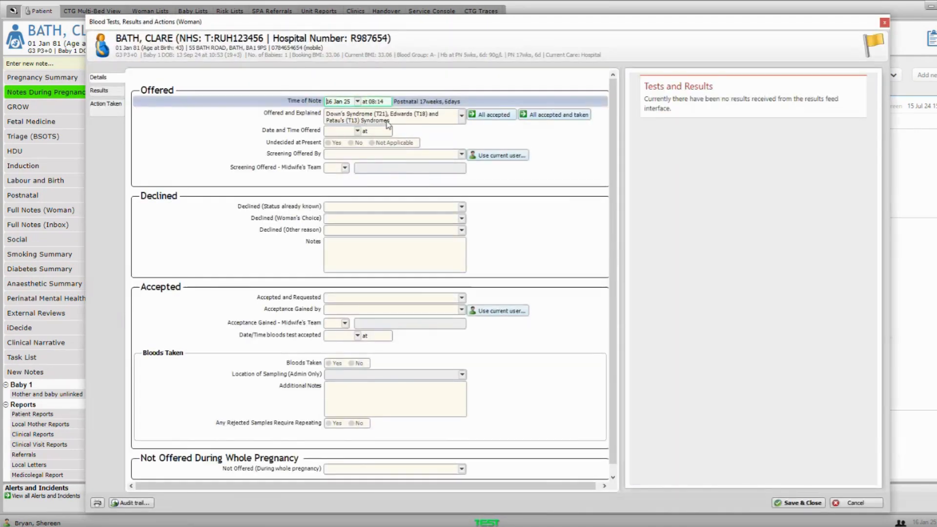
left_click(884, 23)
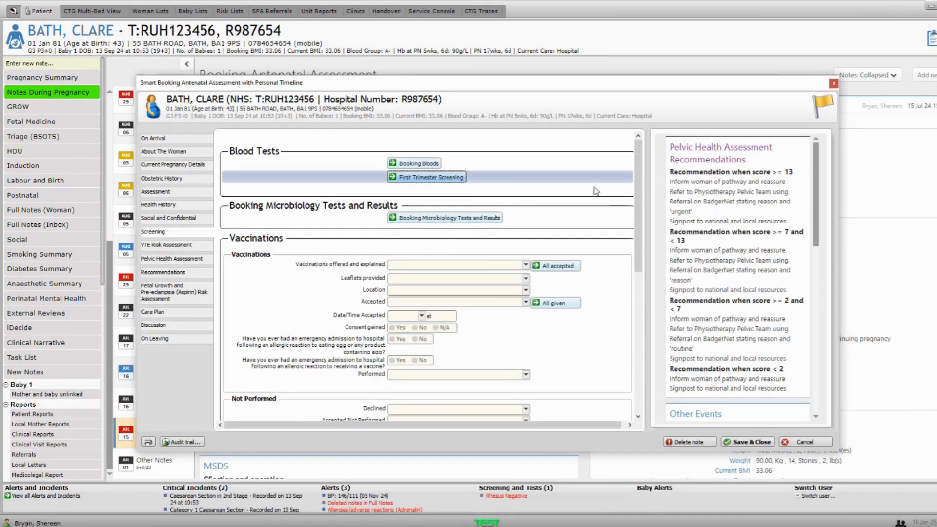
left_click(163, 249)
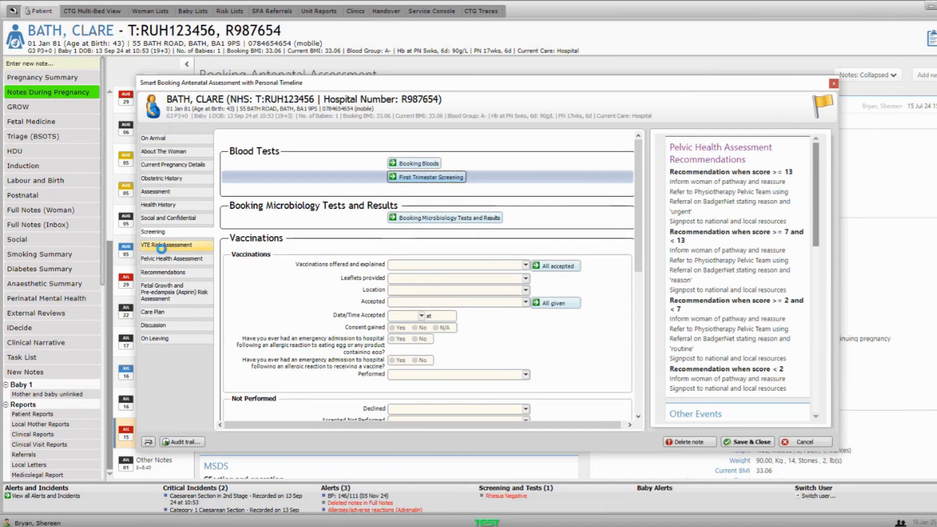
- Choose Dalteparin as the VTE thromboprophylactic medication, then bring up the Pelvic Health Assessment questions
scroll(405, 208, "down", 3)
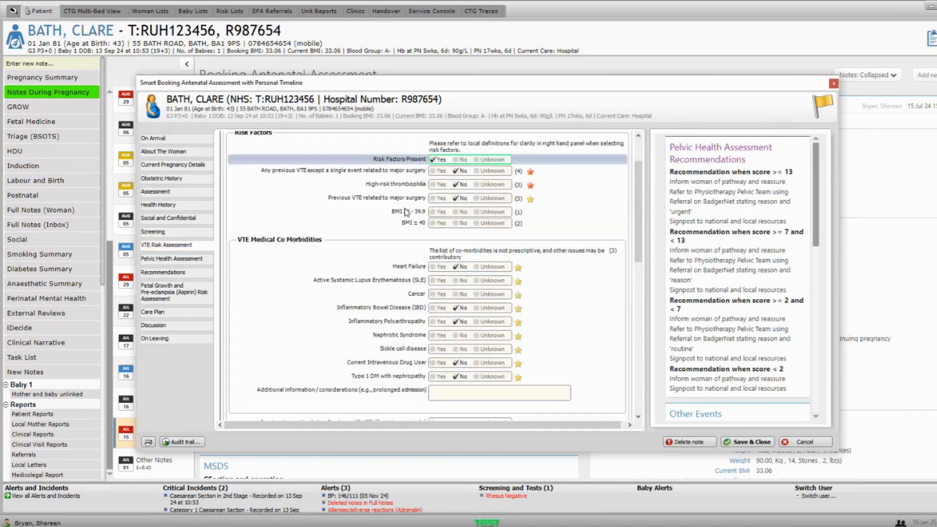
scroll(405, 210, "up", 3)
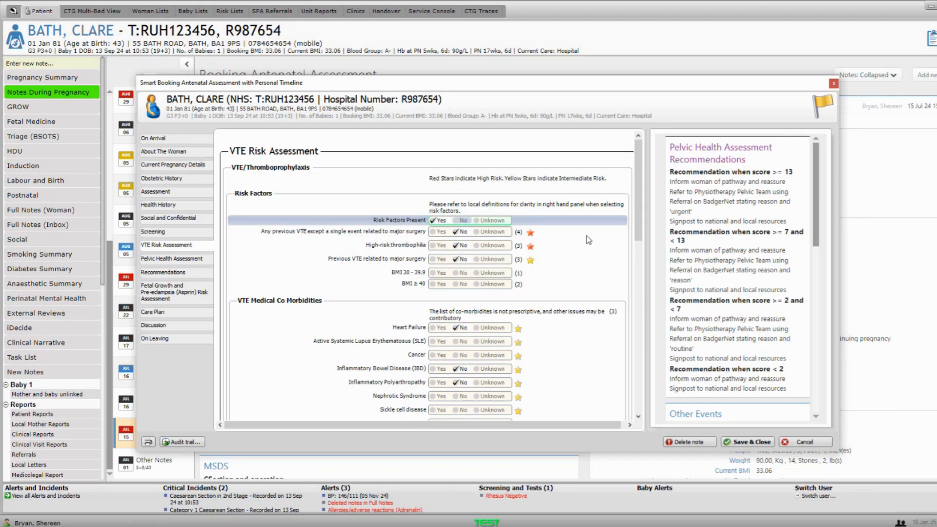
left_click_drag(641, 193, 644, 356)
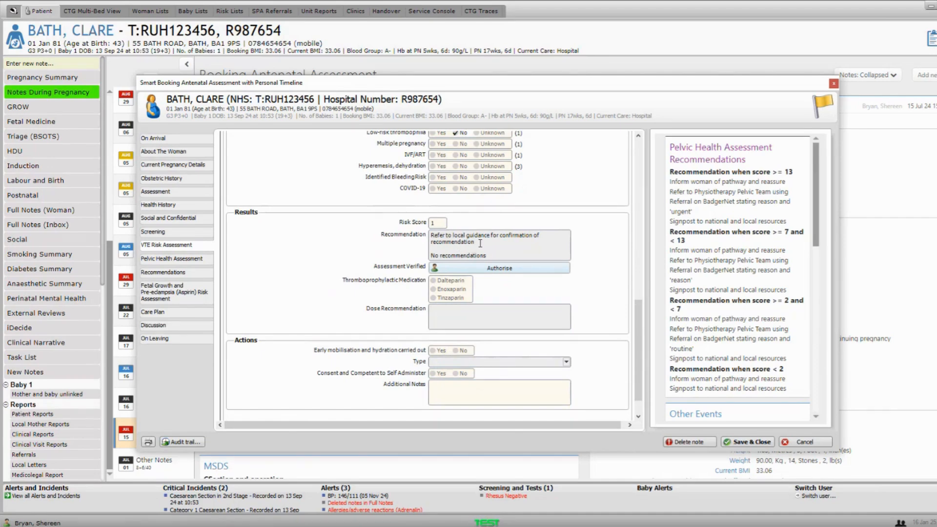
scroll(449, 315, "down", 1)
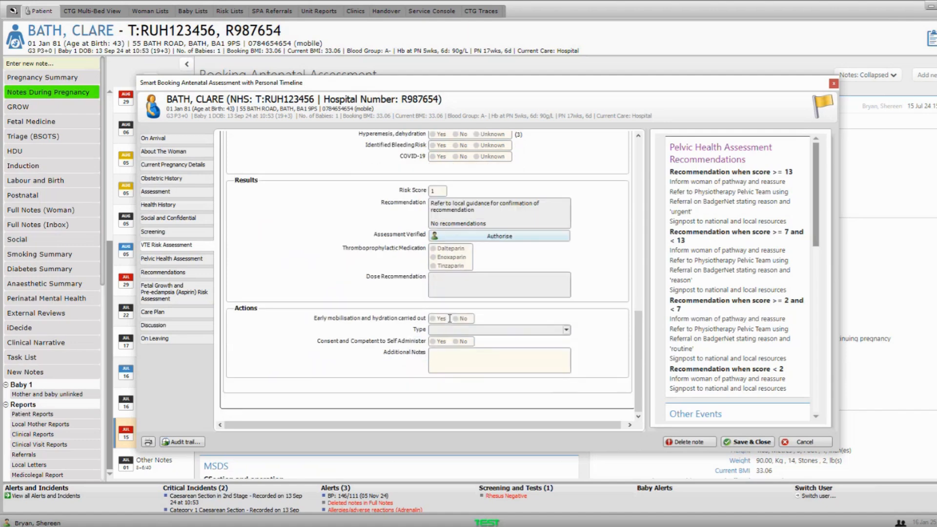
left_click(436, 249)
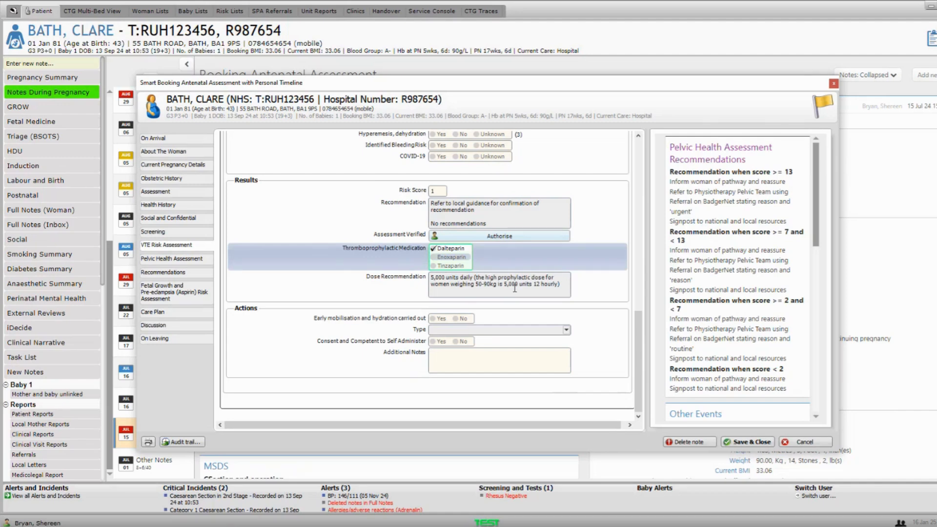
scroll(510, 277, "up", 5)
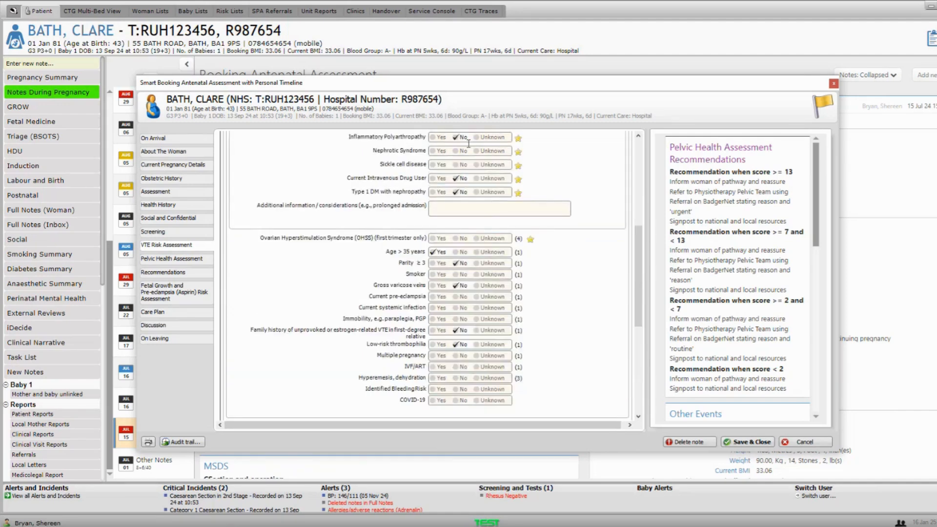
left_click(180, 262)
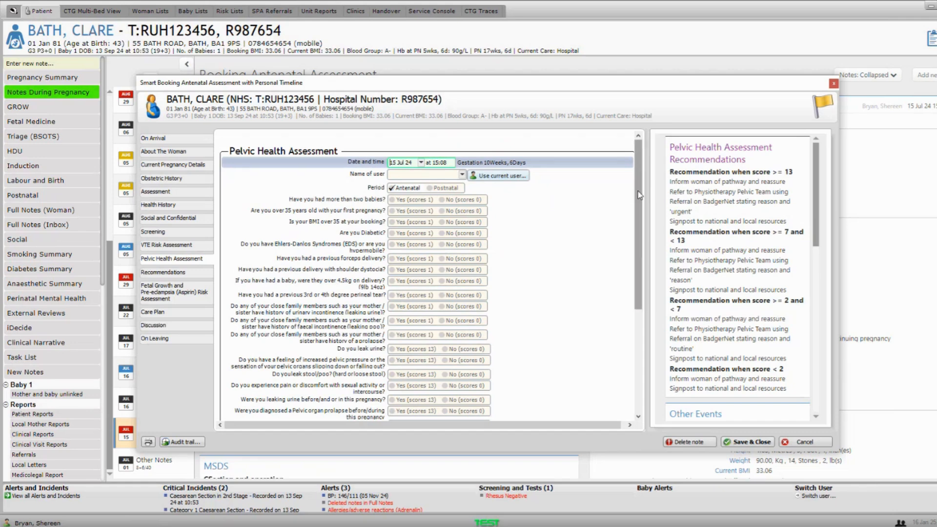
- Show Recommendations listing Type 1 diabetes, BMI over 30, previous cerclage and stillbirth
mouse_move(640, 196)
left_mouse_down()
mouse_move(638, 236)
mouse_move(639, 227)
left_mouse_up()
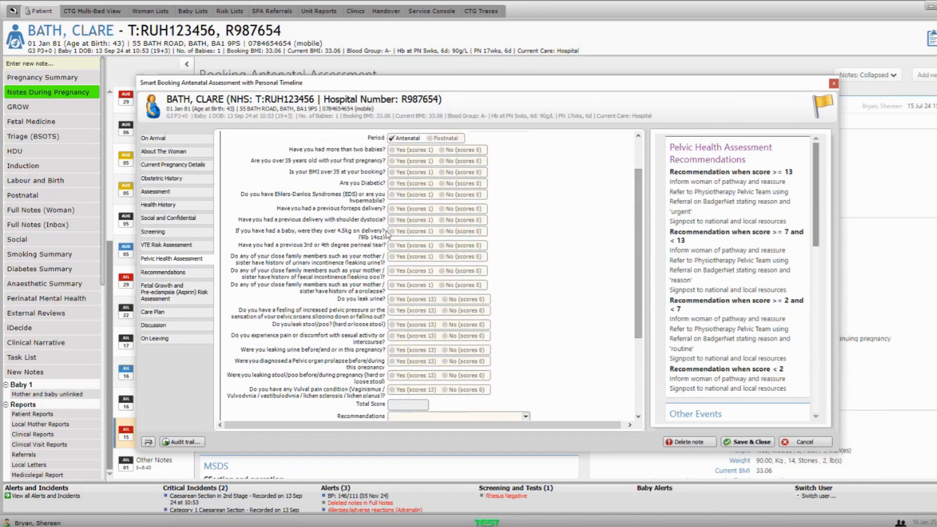
left_click(166, 272)
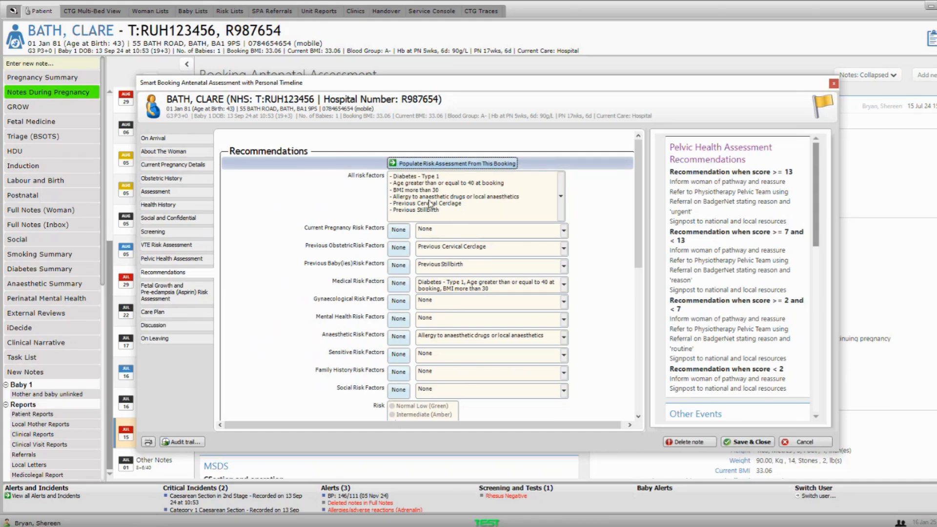
double_click(414, 205)
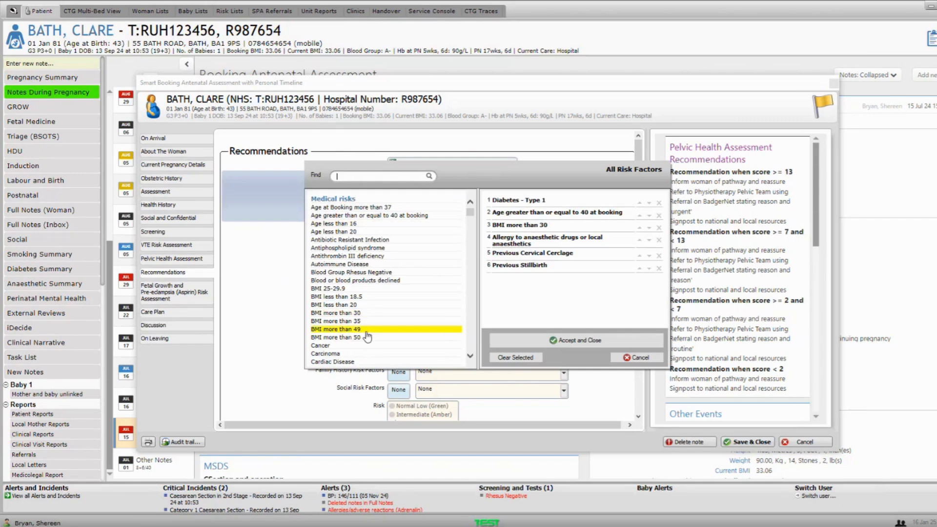
left_click(627, 359)
scroll(459, 270, "down", 3)
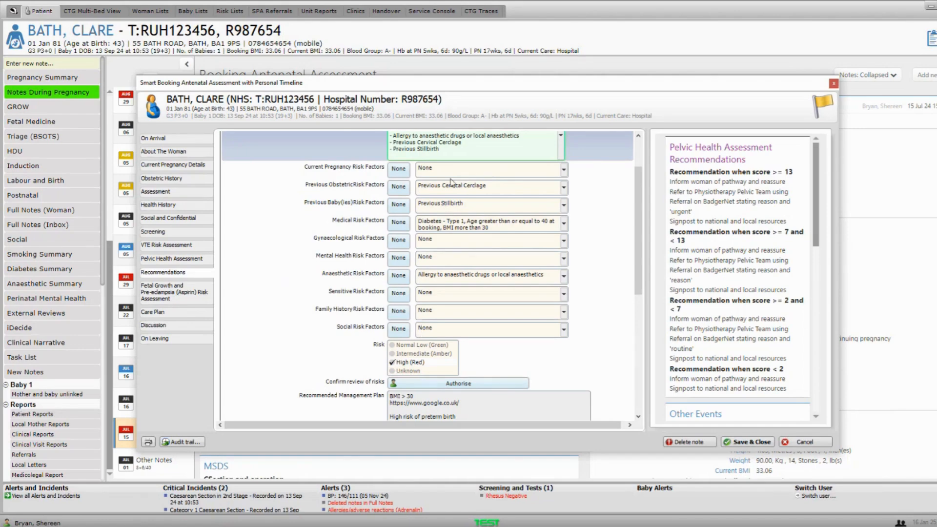
- Scroll up and down the form to locate the Actual Management Plan box
scroll(435, 318, "up", 2)
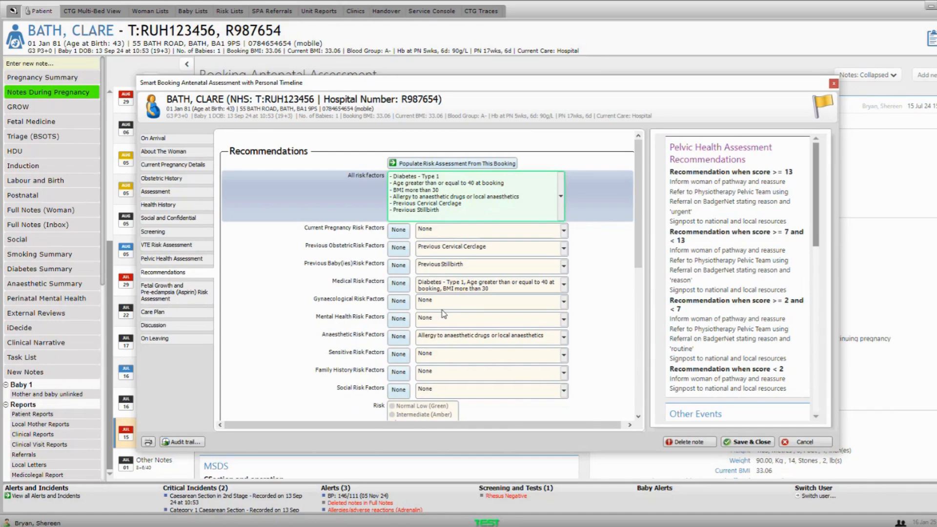
scroll(441, 280, "down", 1)
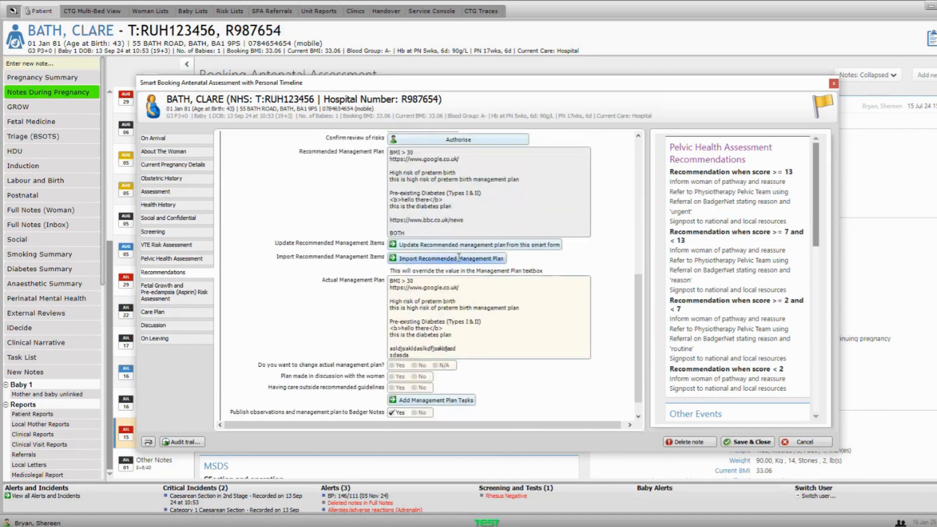
scroll(454, 197, "up", 3)
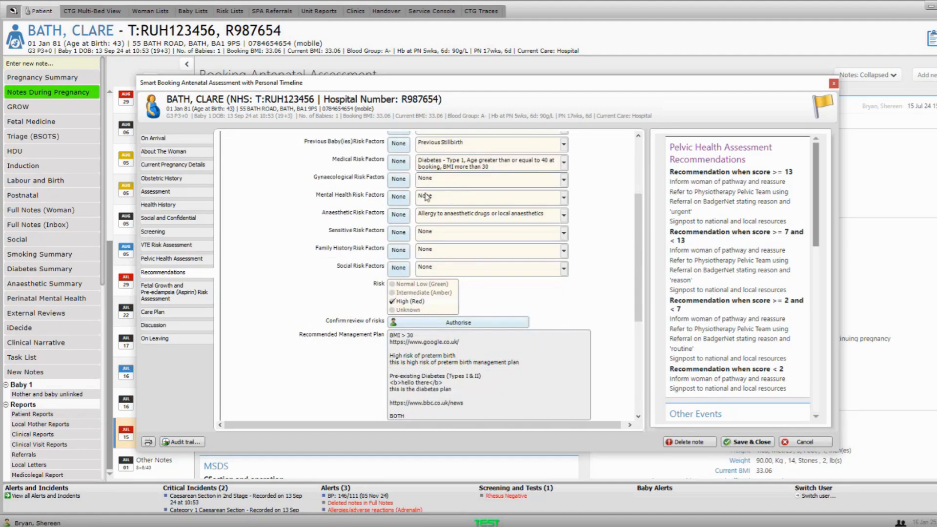
scroll(428, 192, "down", 2)
scroll(428, 190, "up", 1)
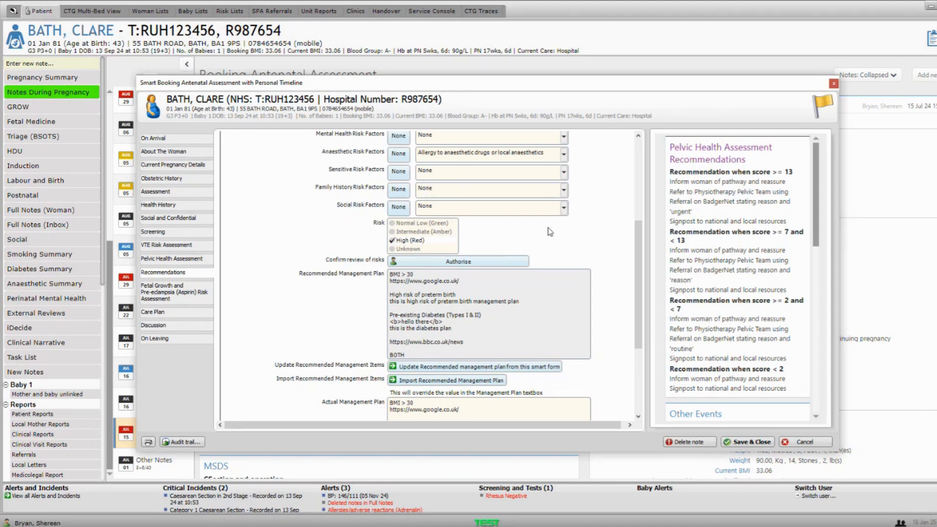
scroll(549, 227, "down", 2)
scroll(550, 227, "down", 2)
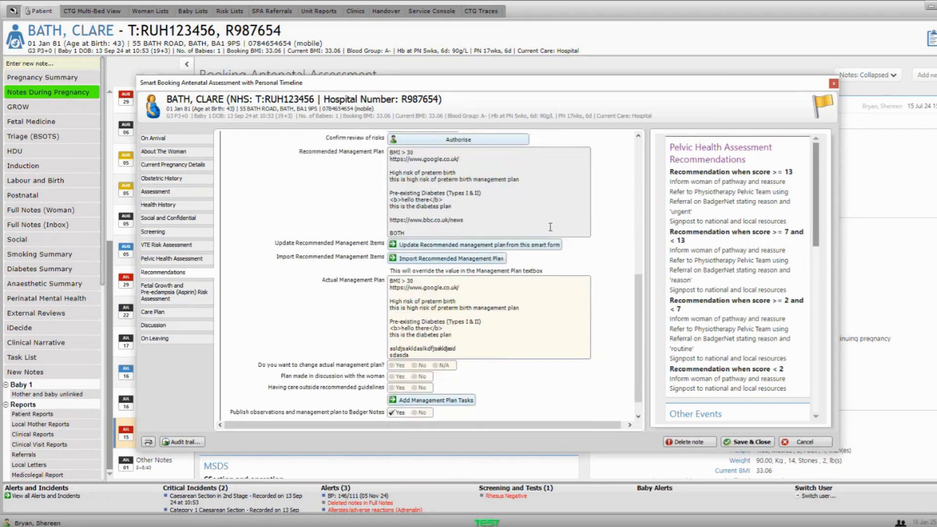
scroll(550, 228, "up", 2)
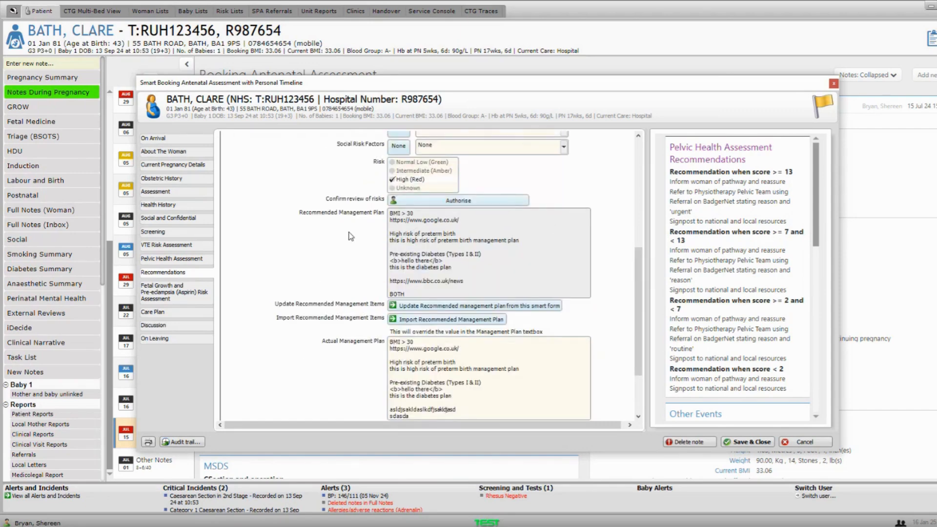
scroll(459, 222, "up", 6)
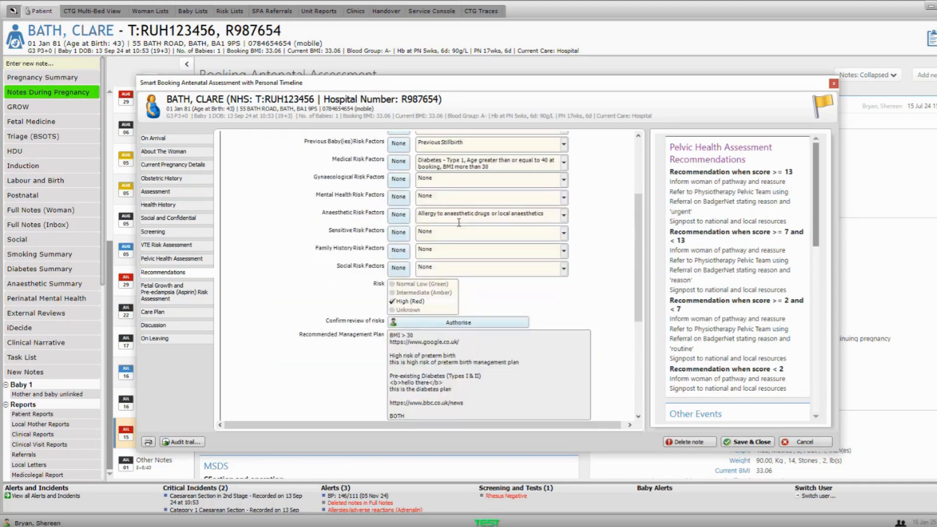
scroll(467, 287, "down", 1)
scroll(442, 259, "down", 5)
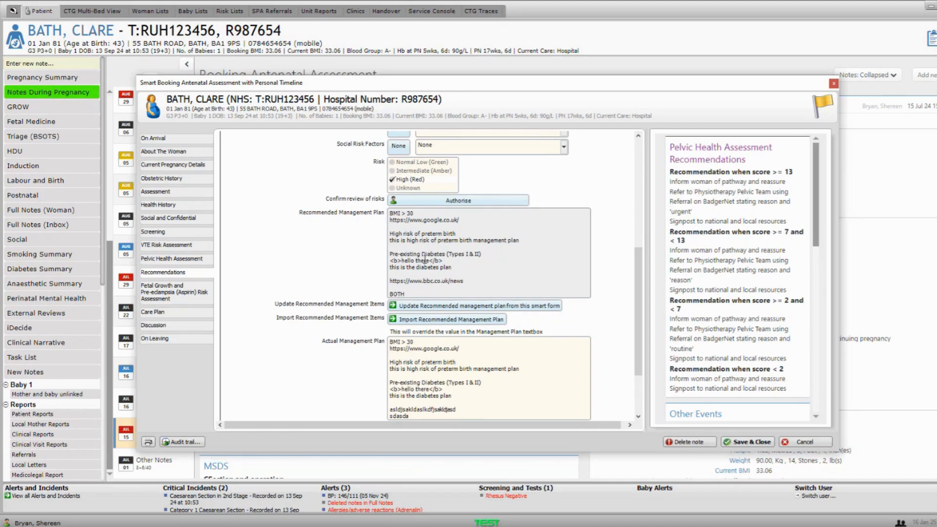
scroll(425, 259, "down", 3)
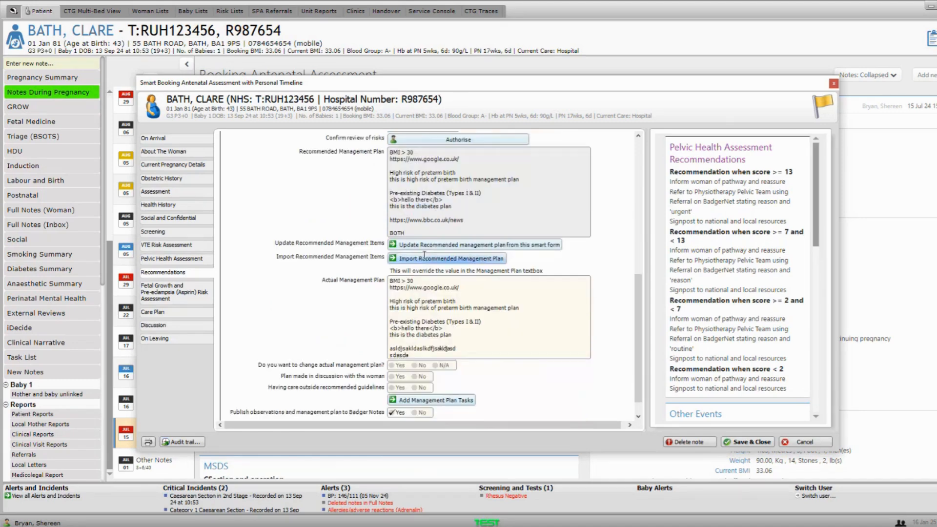
- Append 'dgsdg' to the end of the Actual Management Plan text
left_click(323, 285)
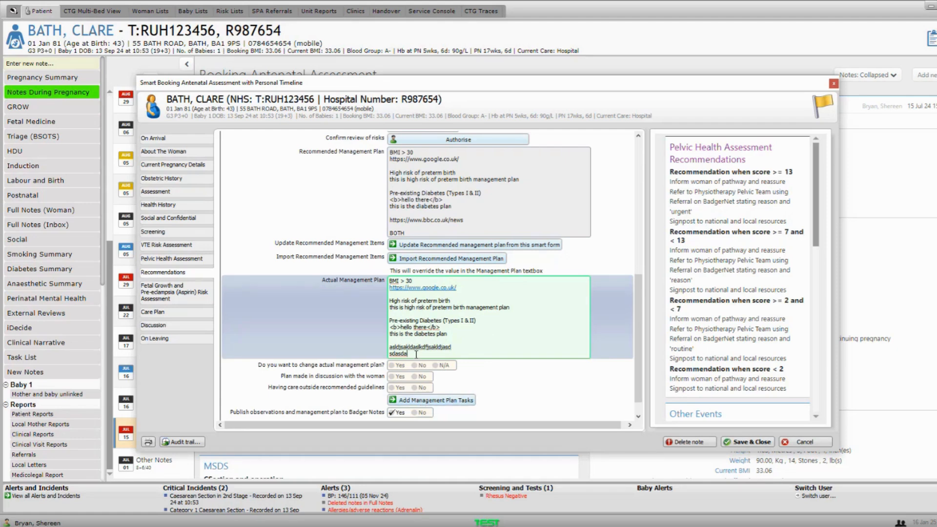
type("dgsdg")
left_click(174, 286)
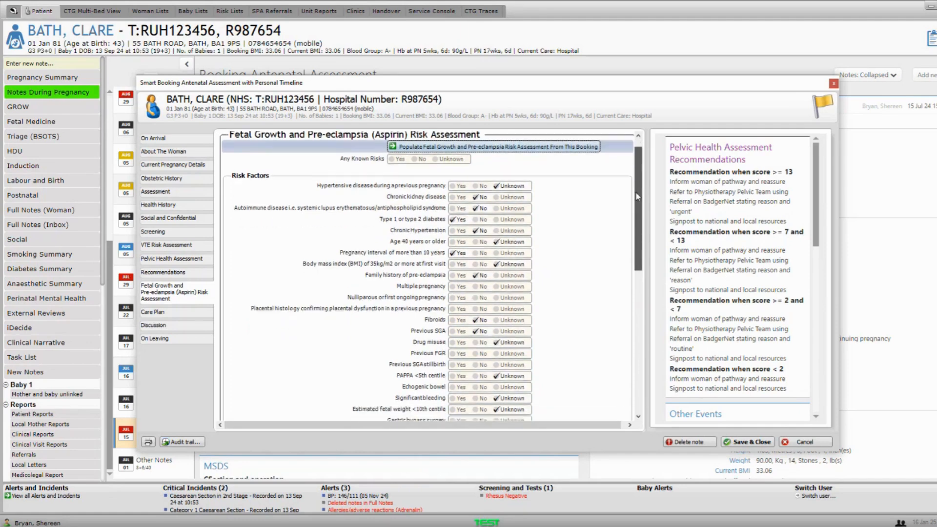
- Scroll through the Fetal Growth and Pre-eclampsia assessment to its Low pre-eclampsia and FGR results
left_click_drag(632, 185, 634, 217)
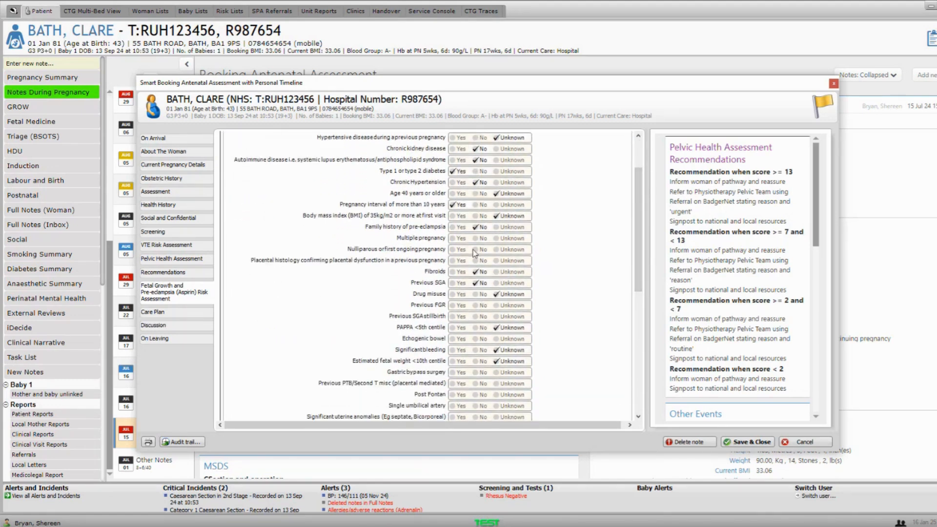
scroll(474, 254, "down", 3)
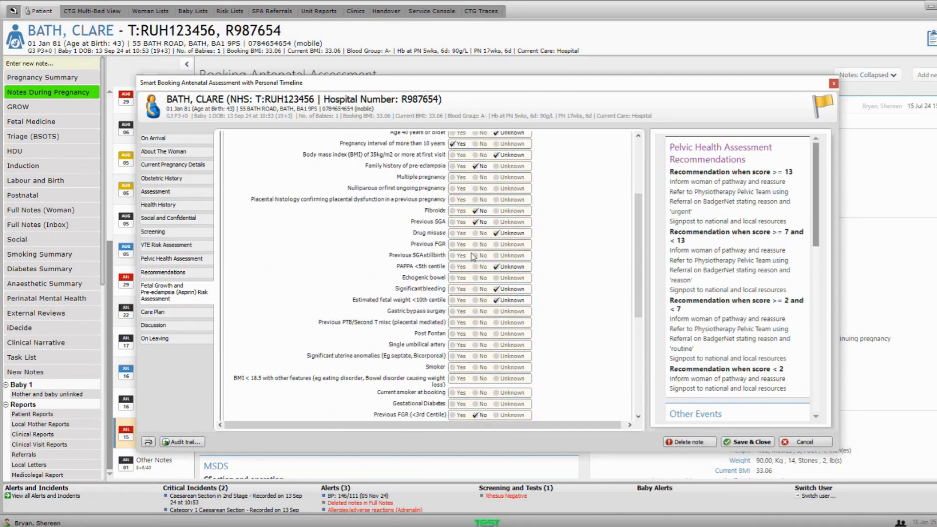
scroll(473, 256, "up", 6)
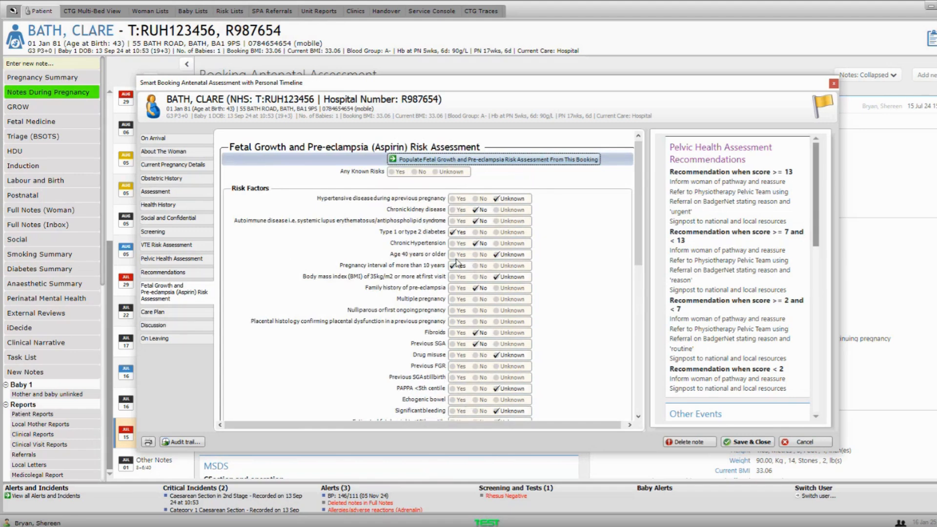
scroll(473, 244, "down", 9)
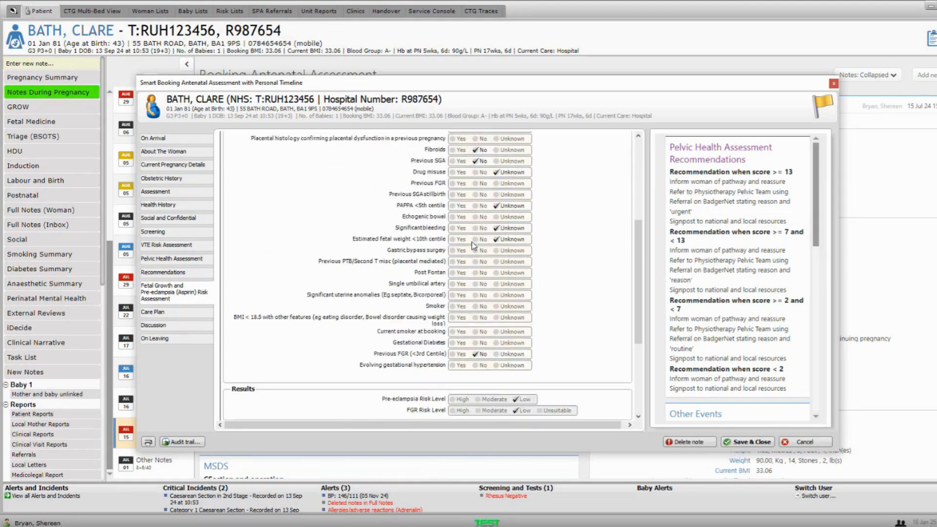
scroll(472, 245, "down", 8)
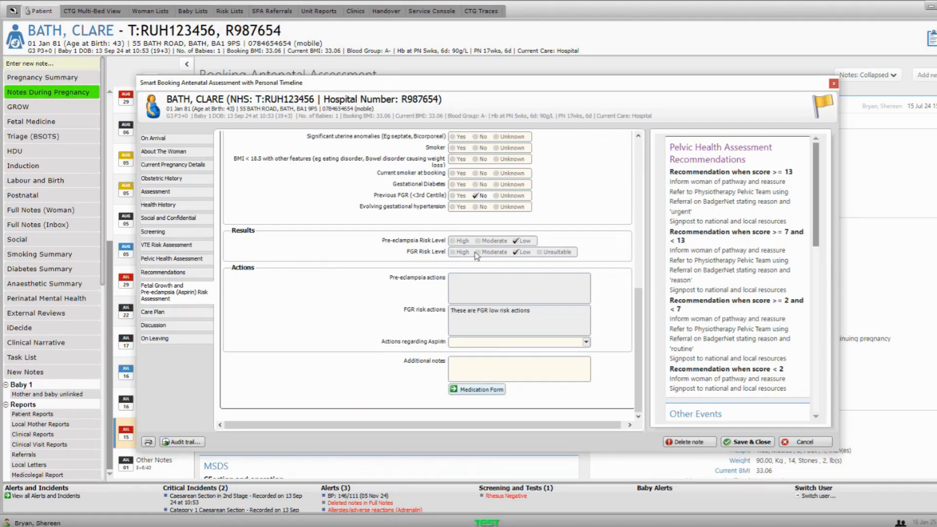
scroll(476, 256, "up", 10)
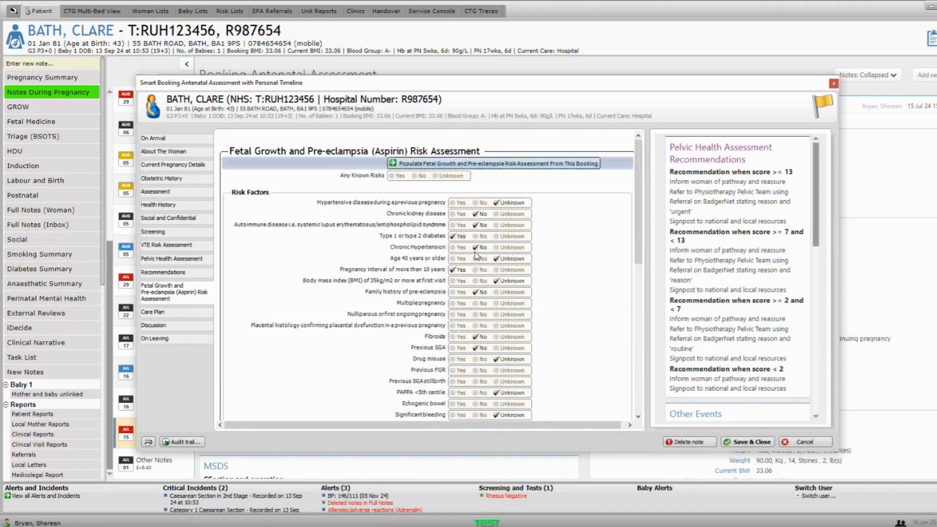
scroll(476, 255, "up", 3)
scroll(477, 250, "down", 10)
scroll(478, 247, "down", 2)
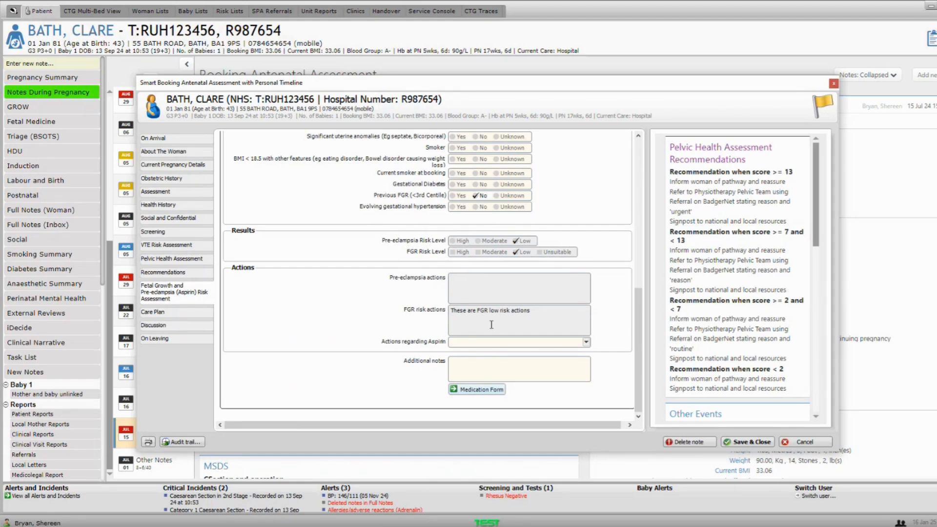
- Browse the Care Plan section of the booking assessment
left_click(182, 313)
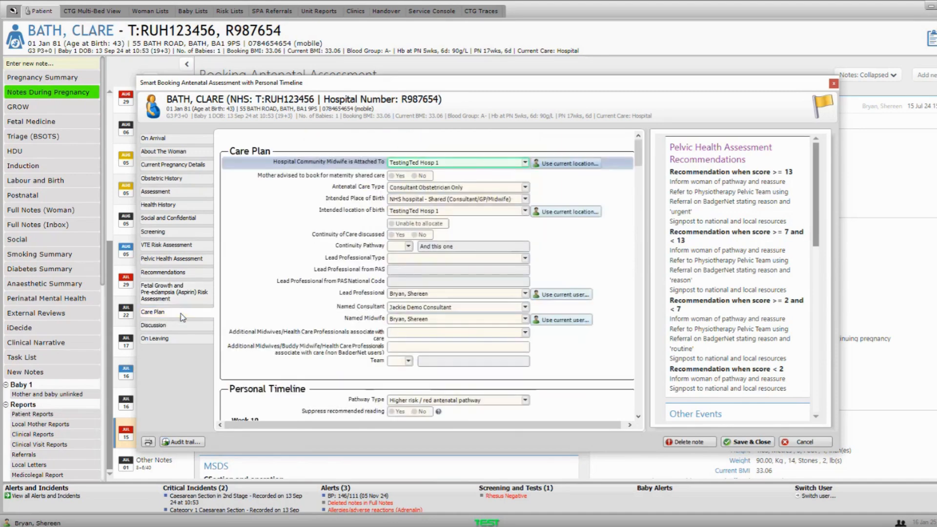
scroll(294, 273, "down", 5)
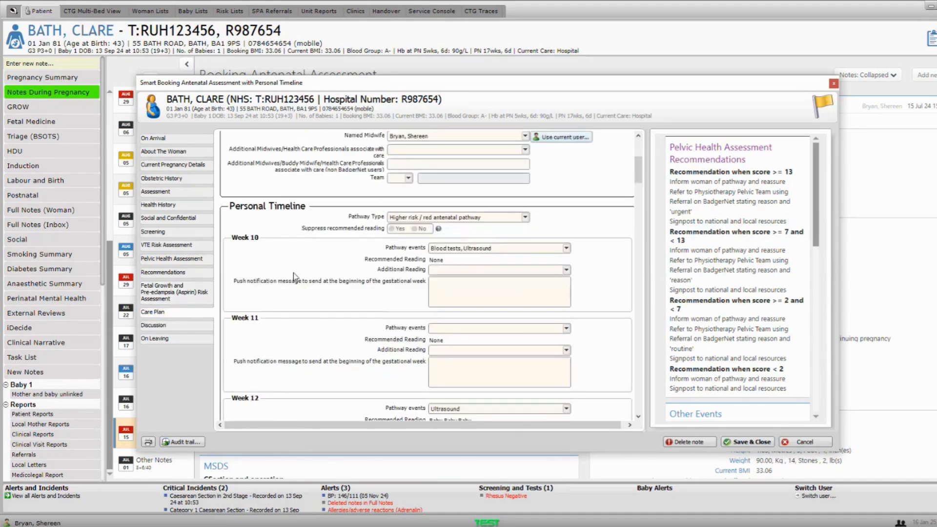
scroll(294, 273, "up", 3)
scroll(328, 228, "down", 6)
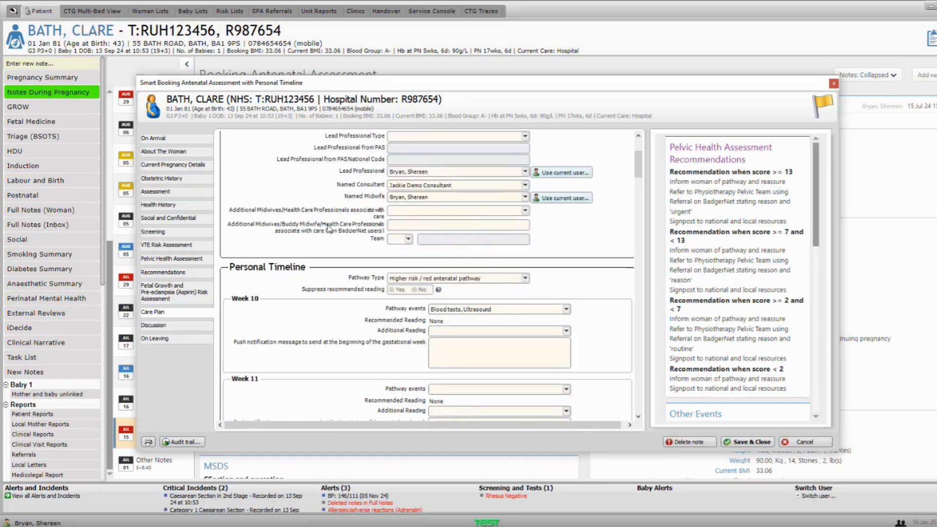
scroll(328, 229, "up", 3)
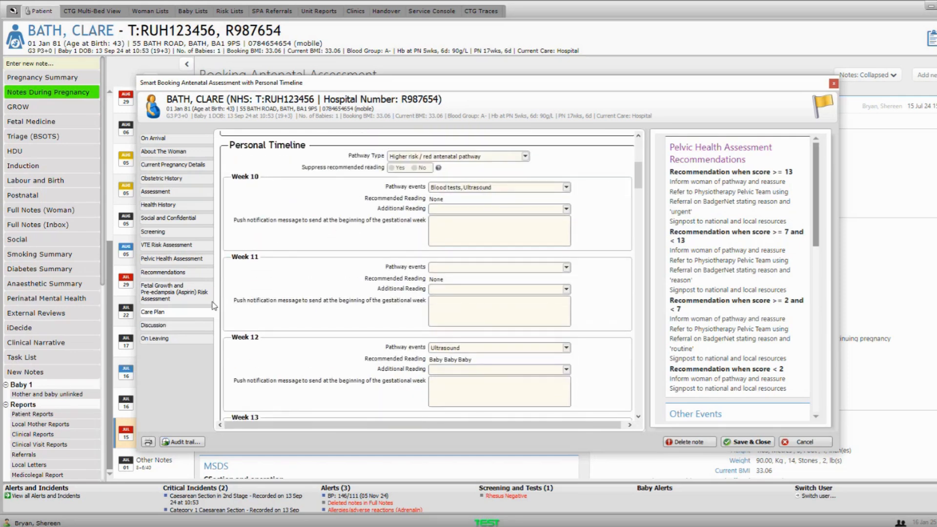
- Skim the Discussion section and move on to On Leaving, ended 15 Jul 24 15:36
left_click(190, 327)
scroll(379, 278, "down", 3)
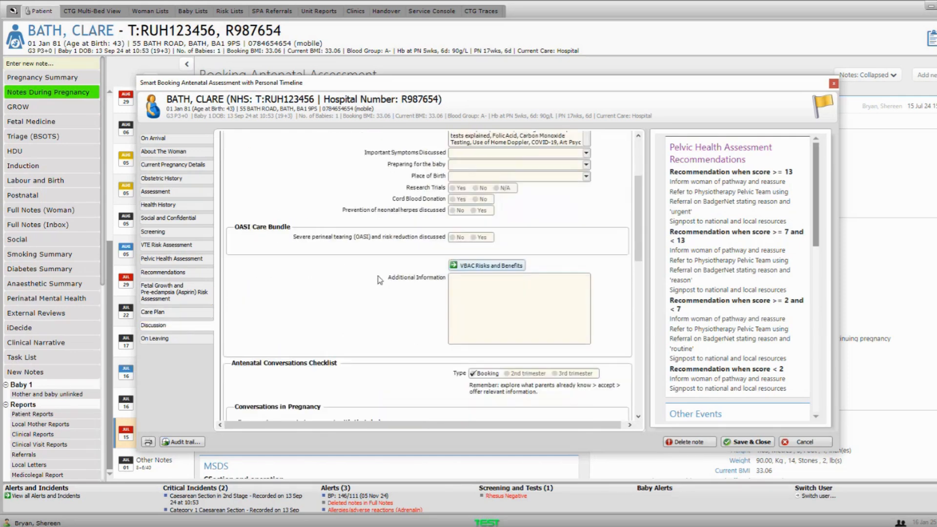
scroll(378, 276, "down", 5)
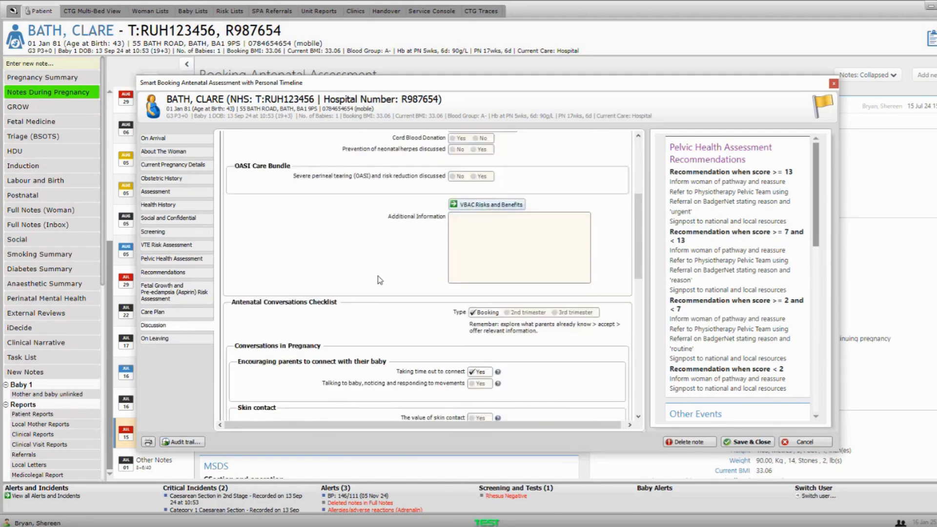
left_click(174, 340)
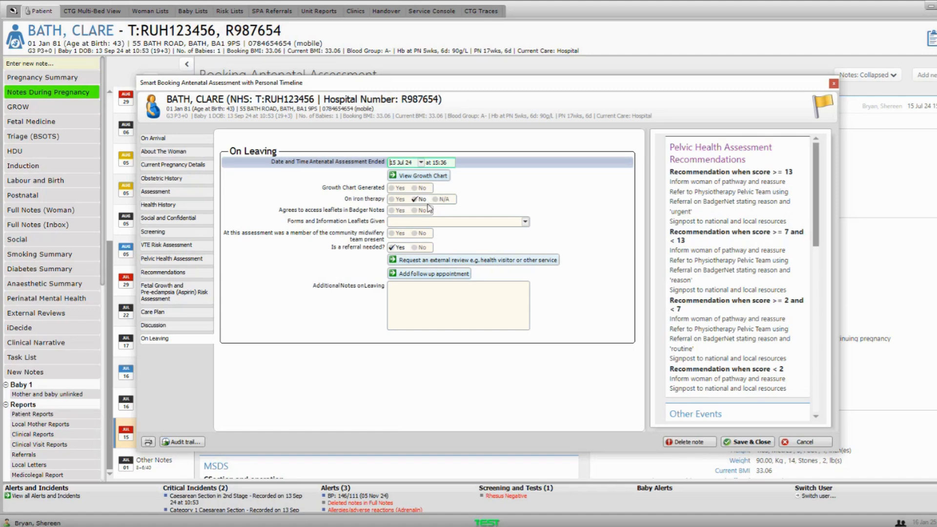
- Start a Refer Mother referral from the Other Events panel
scroll(730, 275, "down", 3)
scroll(729, 276, "down", 6)
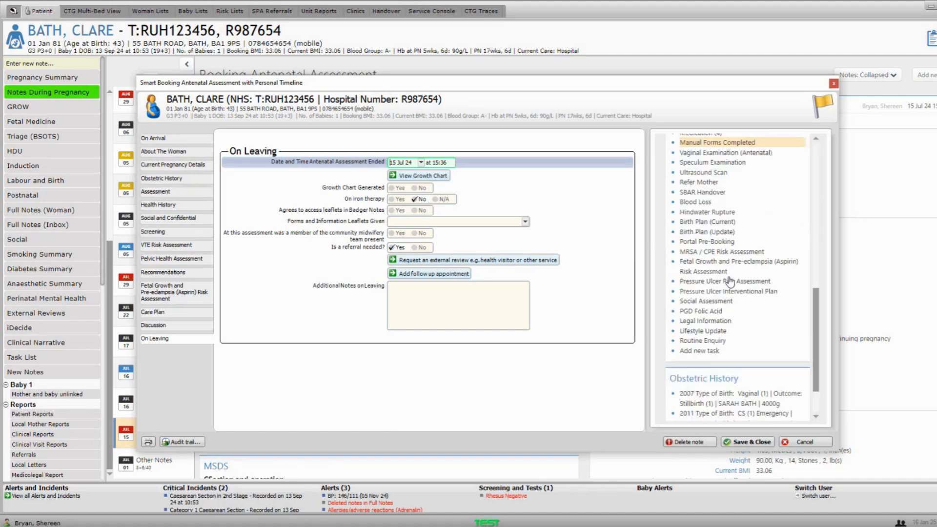
scroll(725, 279, "up", 1)
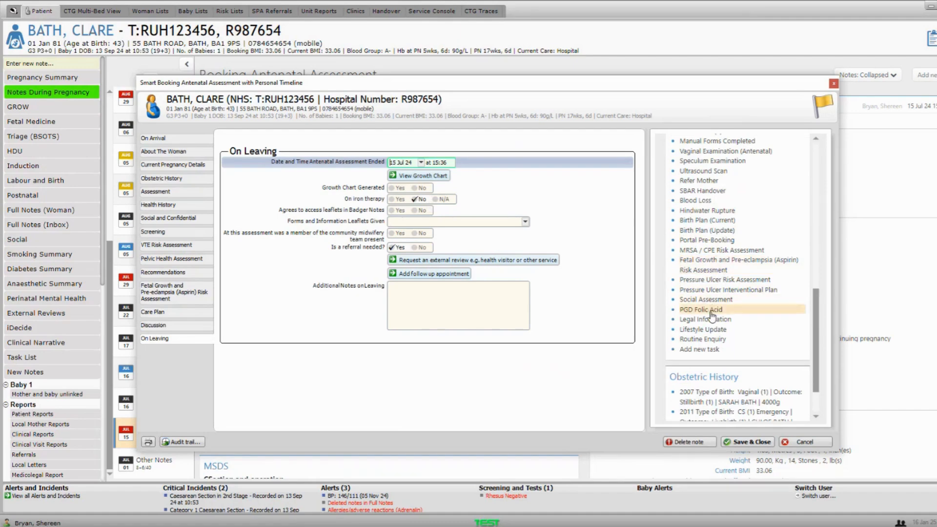
scroll(716, 325, "up", 1)
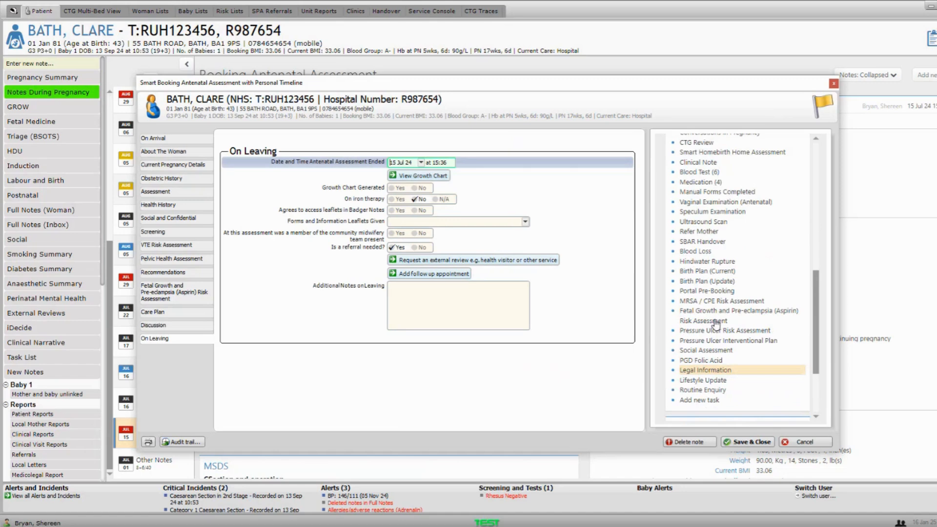
left_click(714, 231)
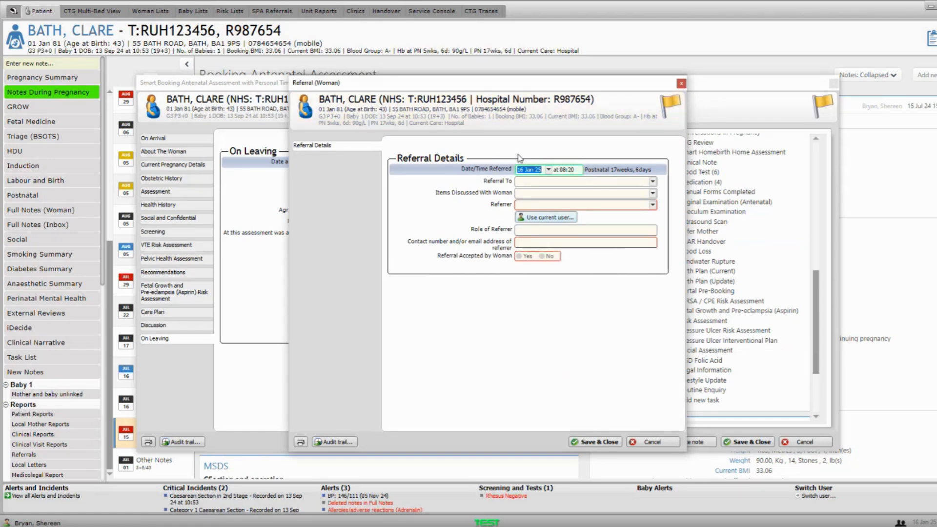
- Set the referral destination to Smoking cessation Referral
left_click(534, 182)
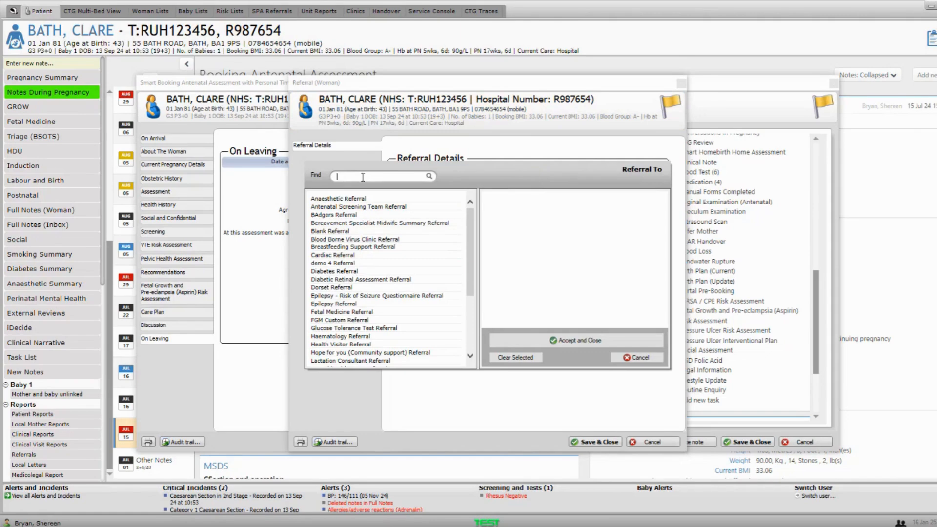
type("smok")
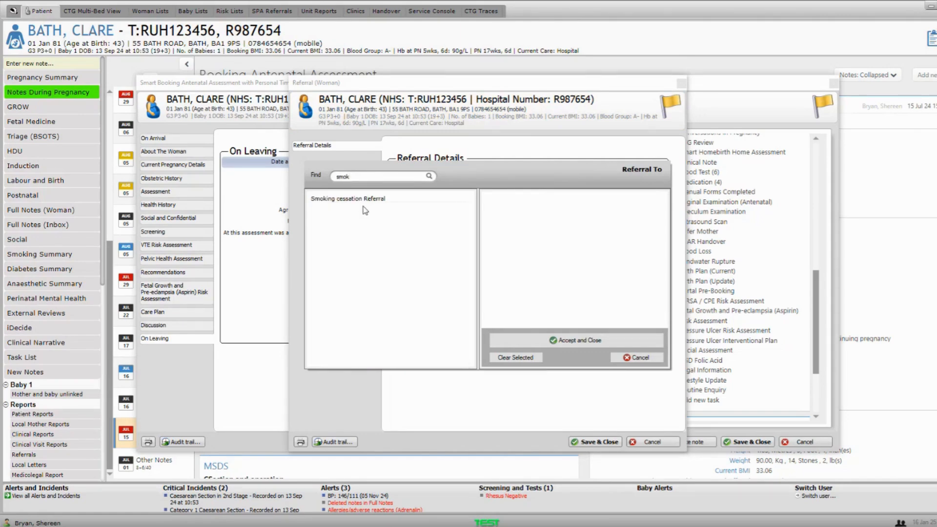
left_click(363, 201)
left_click(545, 340)
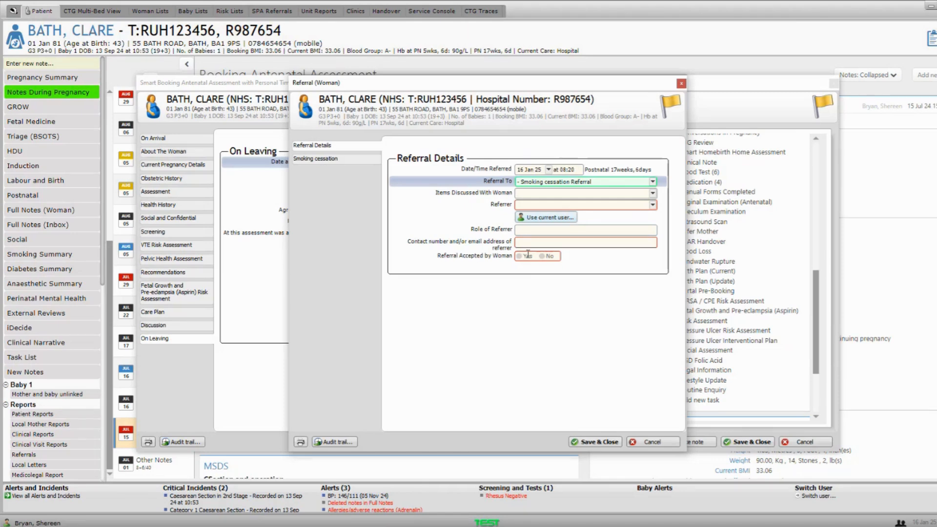
- Cancel both the referral and the antenatal assessment without saving changes
left_click(670, 441)
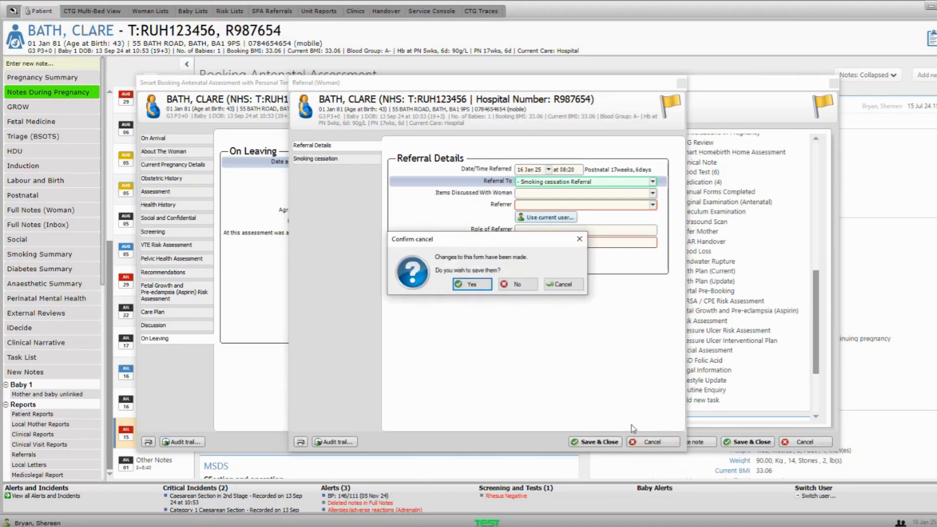
left_click(517, 284)
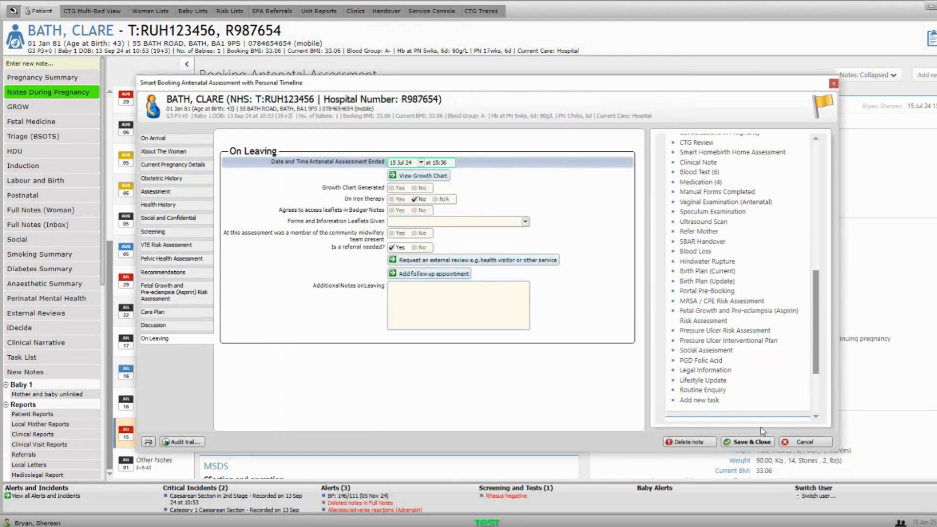
left_click(797, 442)
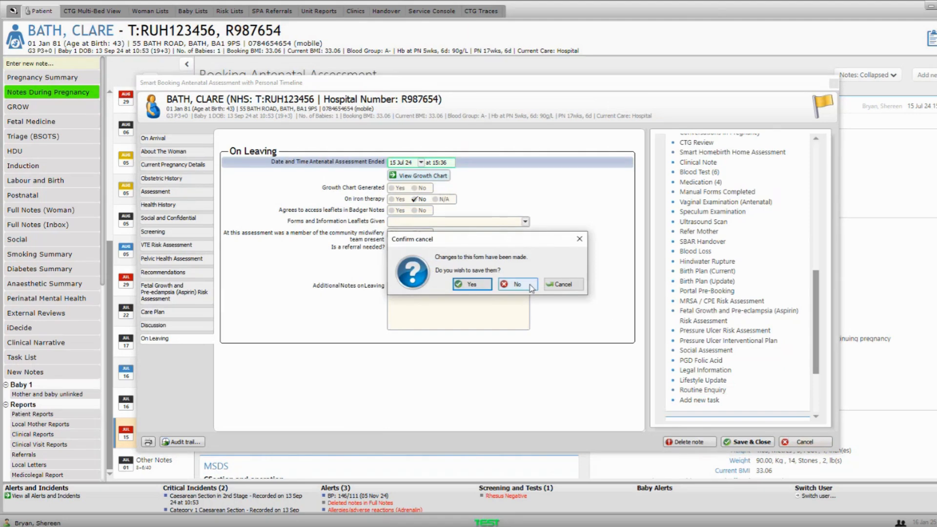
left_click(530, 287)
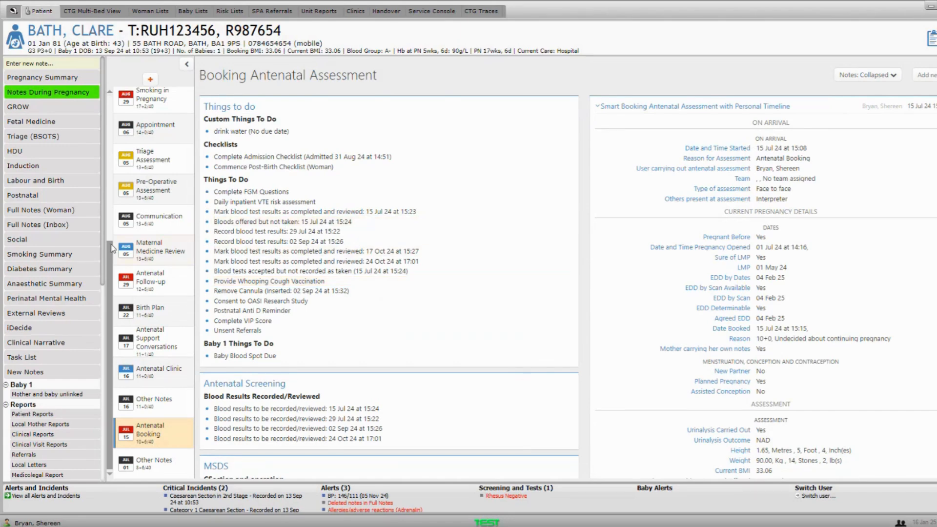
- Open the Antenatal Booking Summary clinical report and scroll through it, including BP 120/60
left_click_drag(100, 249, 104, 316)
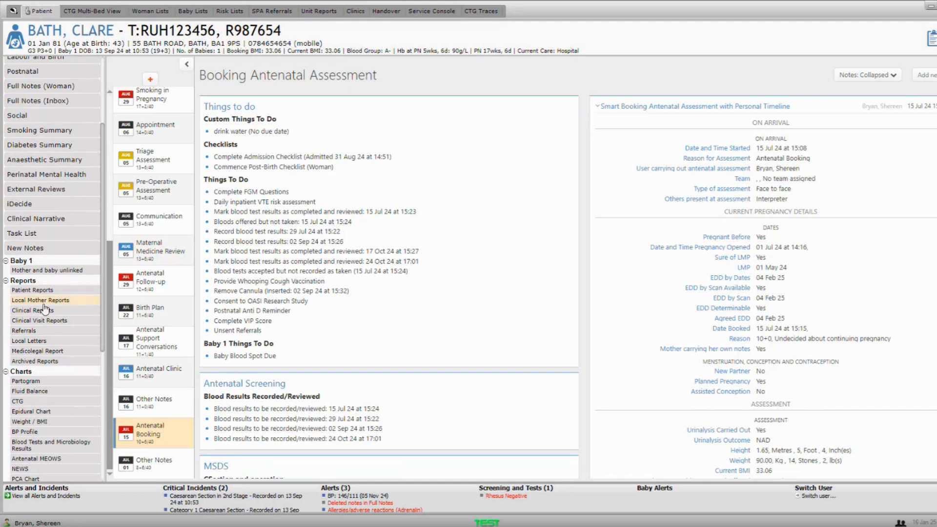
left_click(45, 313)
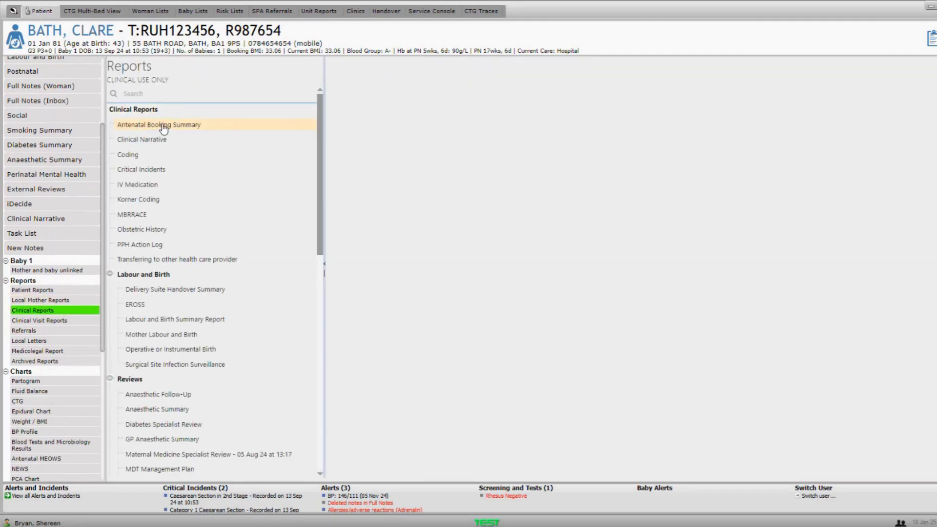
left_click(163, 126)
scroll(713, 205, "down", 1)
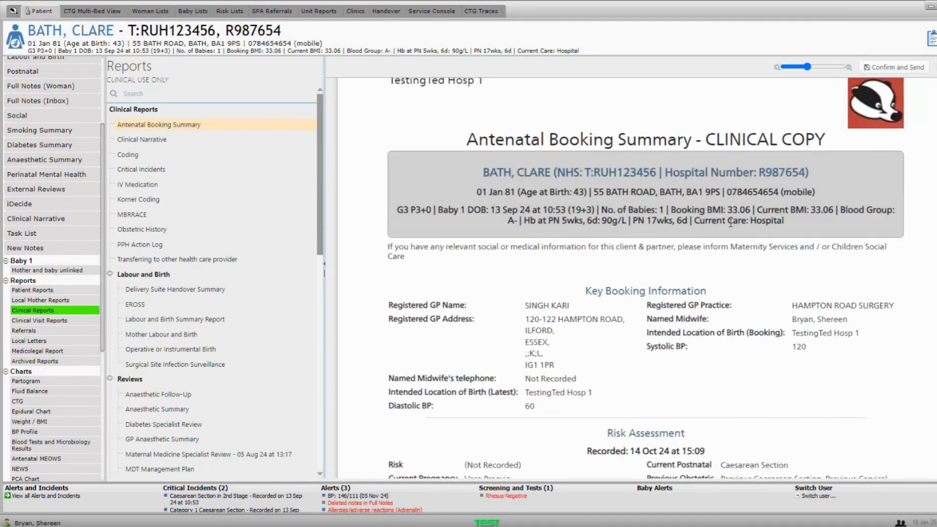
scroll(722, 229, "down", 10)
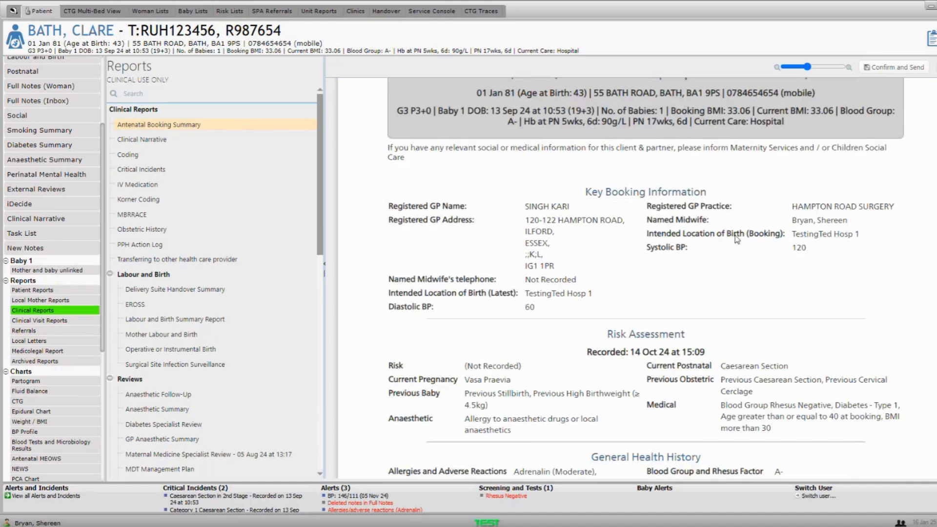
scroll(738, 239, "down", 5)
scroll(742, 237, "up", 15)
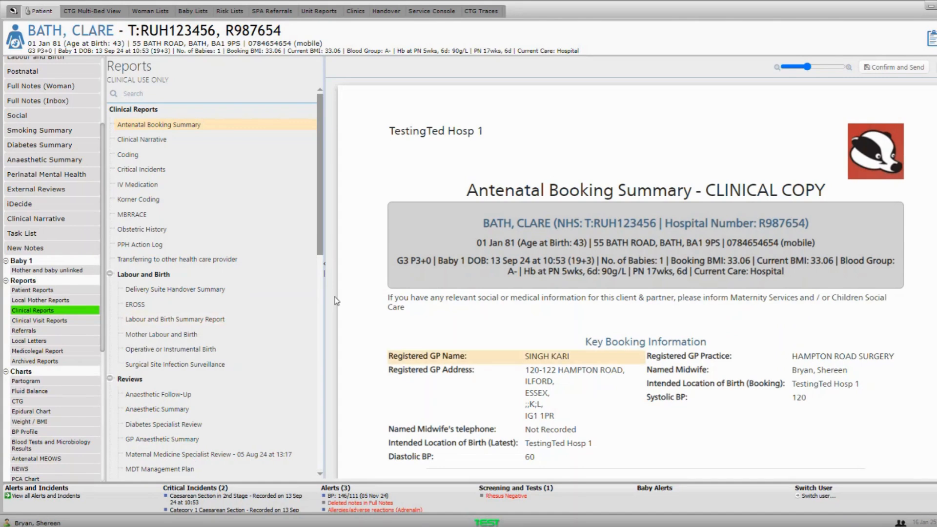
scroll(26, 151, "up", 3)
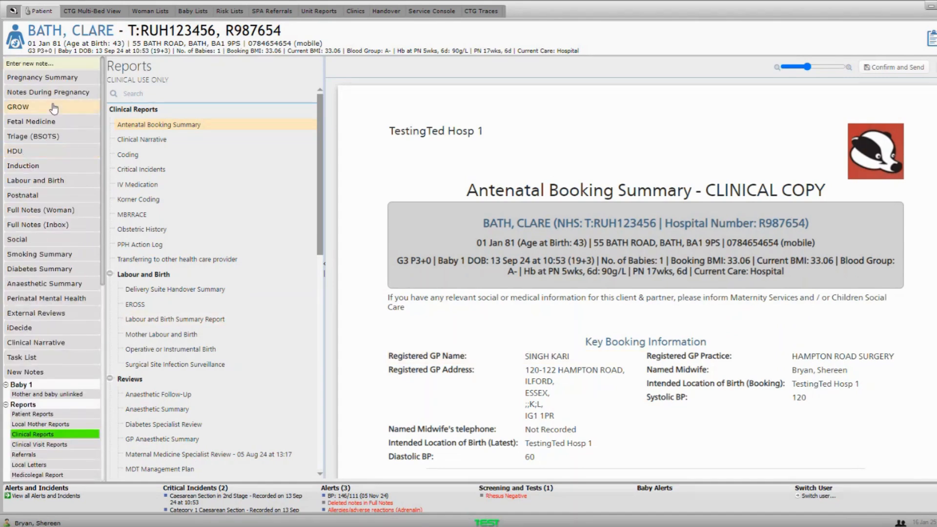
- Visit the GROW chart, then search notes and forms for 'demo' from Pregnancy Summary
left_click(23, 106)
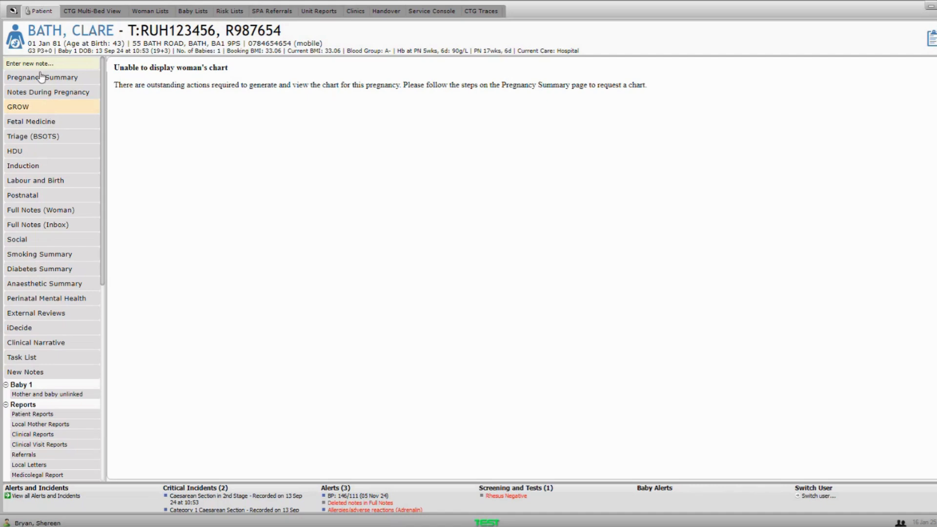
left_click(58, 74)
left_click(58, 64)
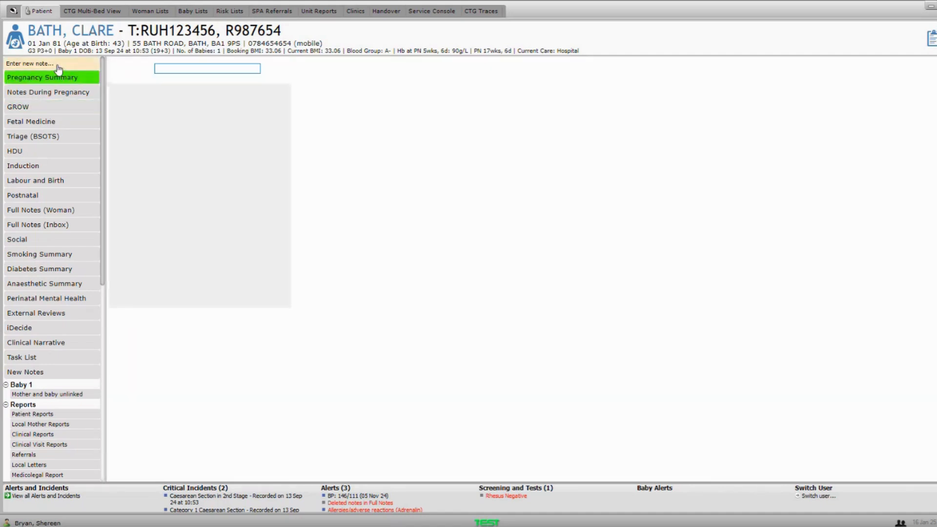
type("demo")
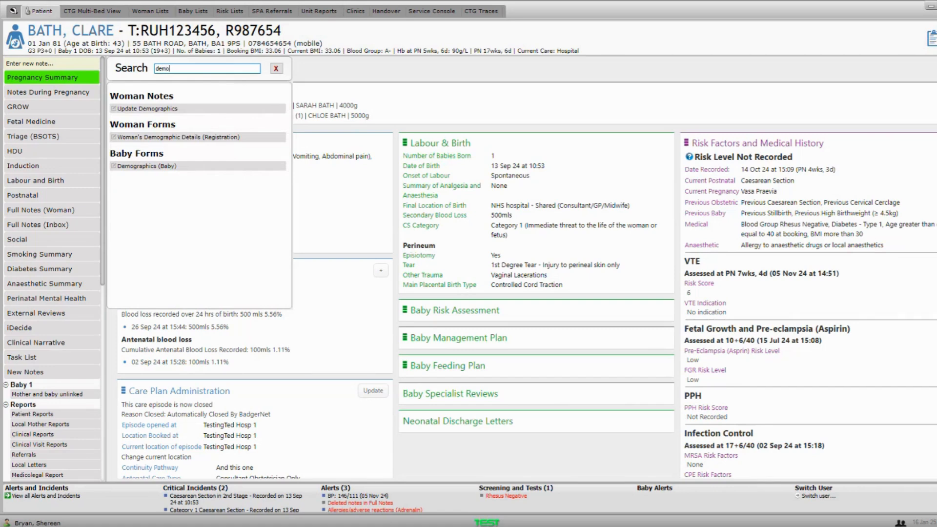
- Open Woman's Demographic Details and browse its Communication and Mobility and parental details parts
left_click(196, 138)
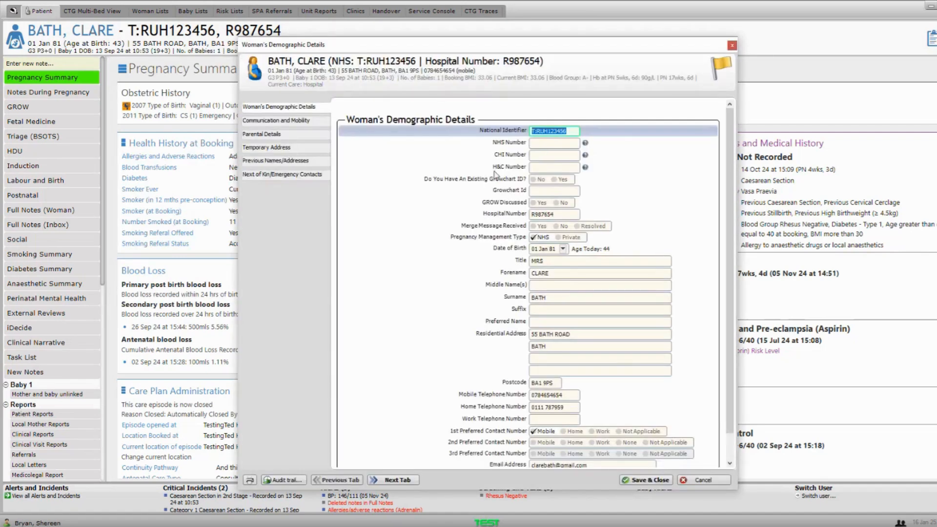
left_click(314, 122)
left_click(309, 135)
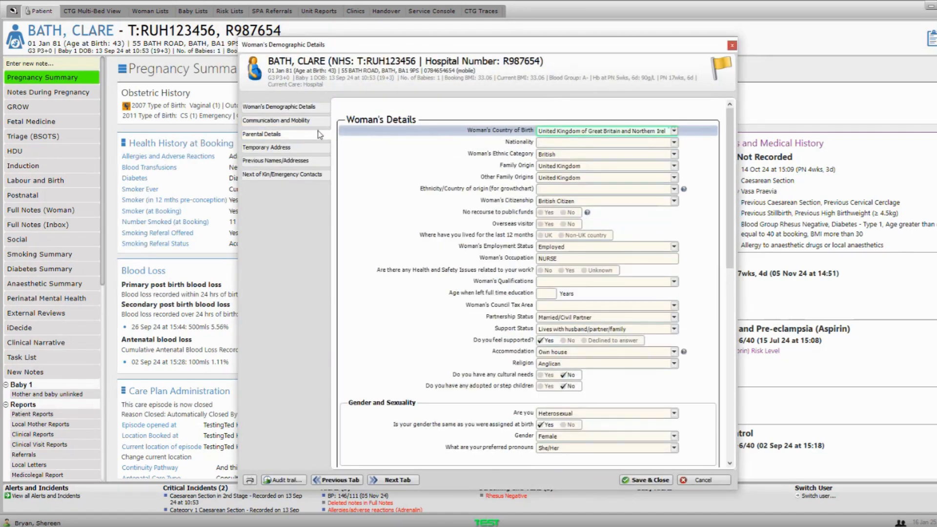
left_click(288, 107)
scroll(515, 172, "down", 1)
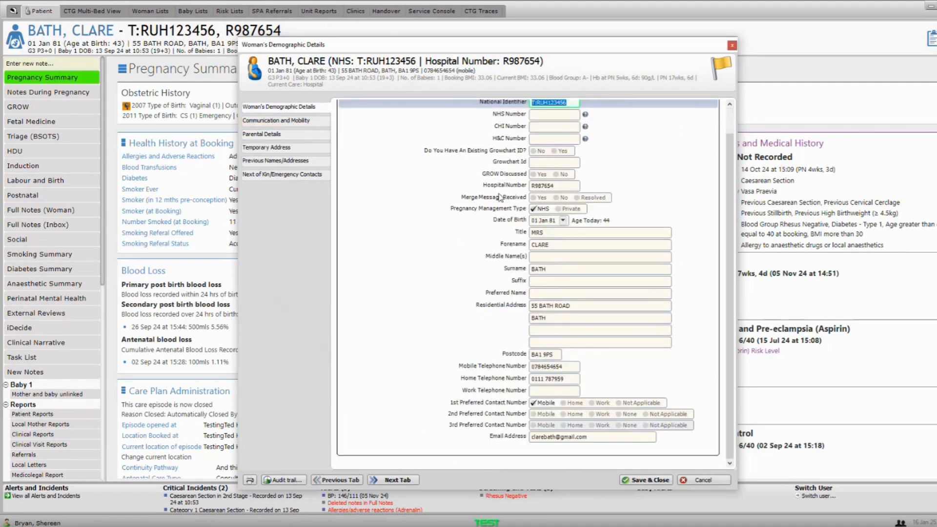
- Mark GROW Discussed as Yes, then cancel the demographics form without saving
left_click(502, 154)
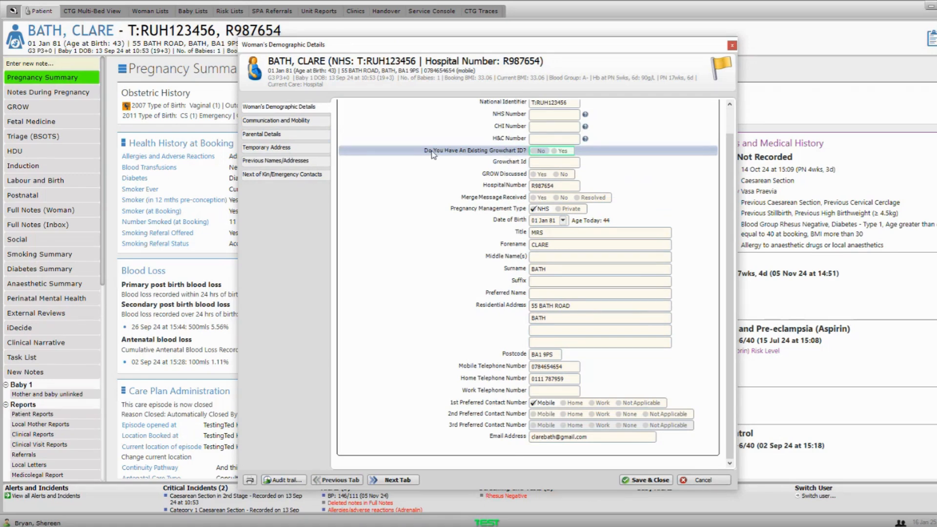
left_click(504, 174)
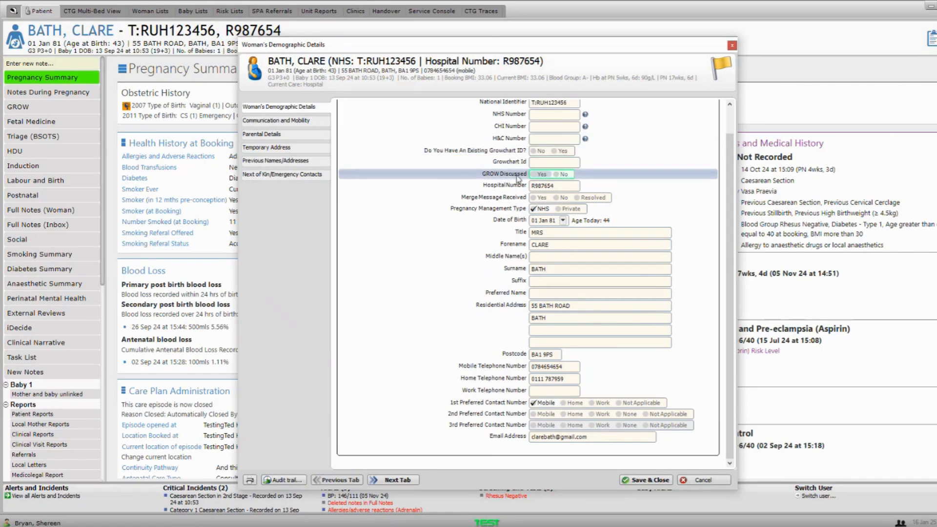
left_click(534, 175)
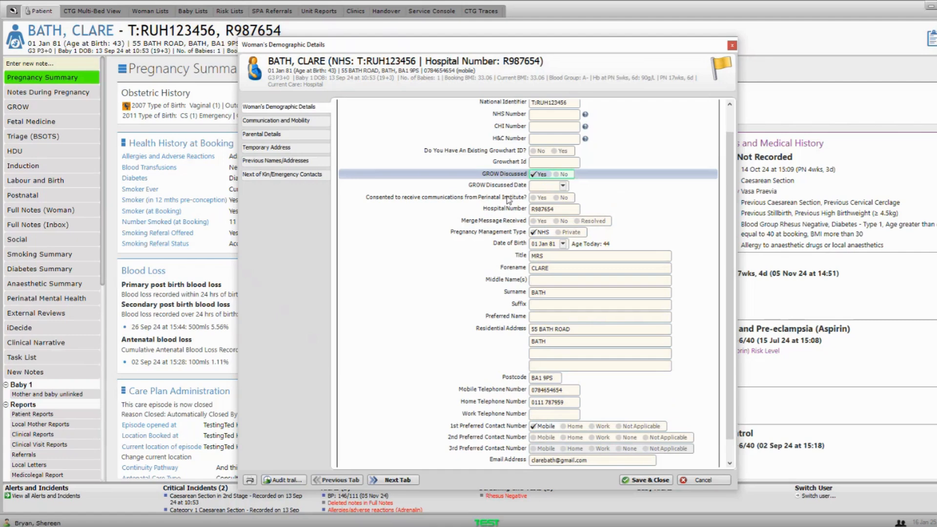
left_click(411, 199)
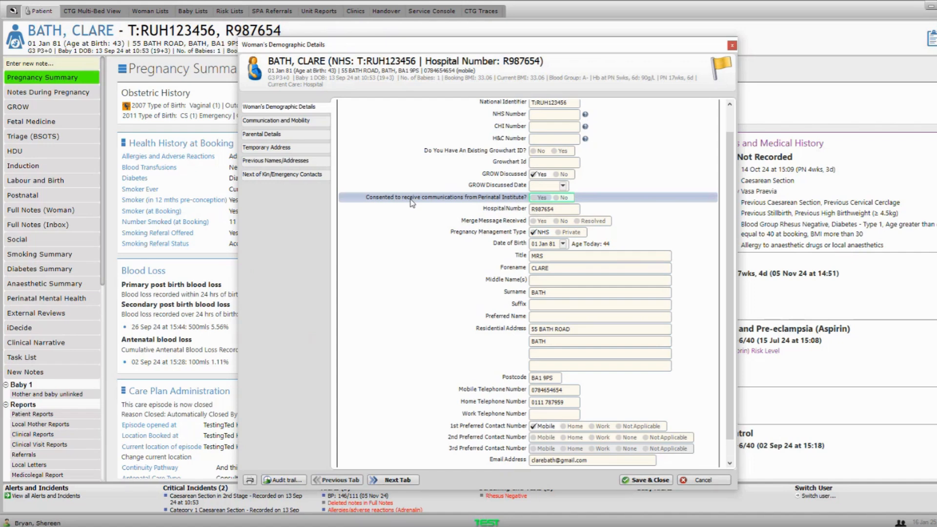
left_click(713, 480)
left_click(518, 285)
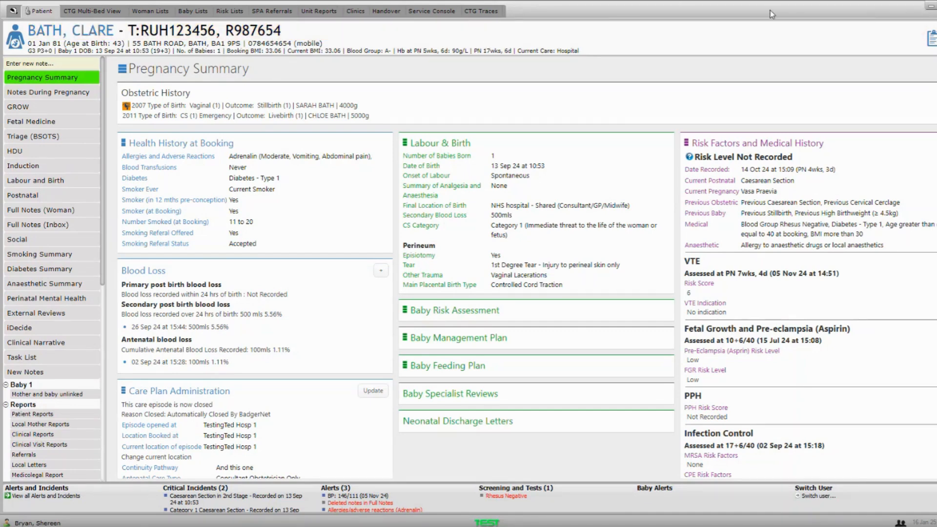
- Go to Unit Reports to list report folders such as Admin lists, Activity and Antenatal assessments
left_click(316, 11)
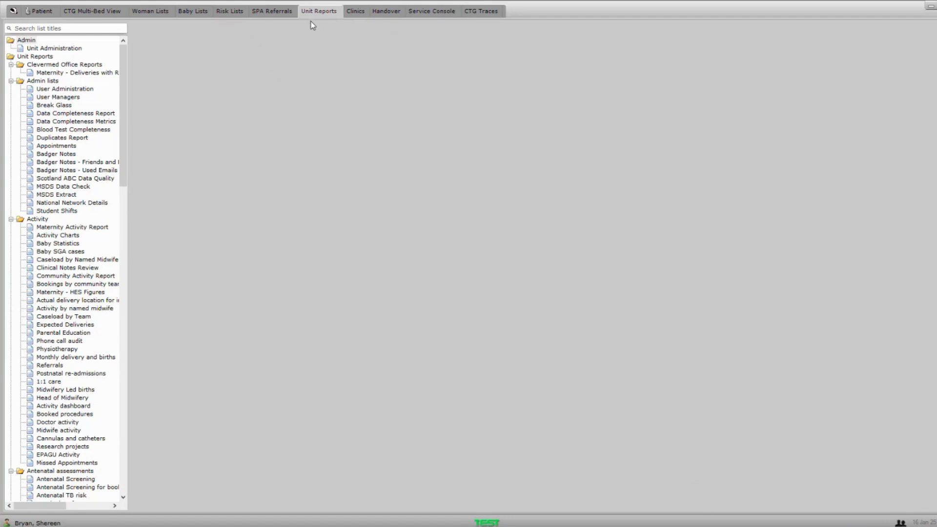
- Open Unit Administration and bring up Care Location Management for St Michael's Maternity
left_click(79, 49)
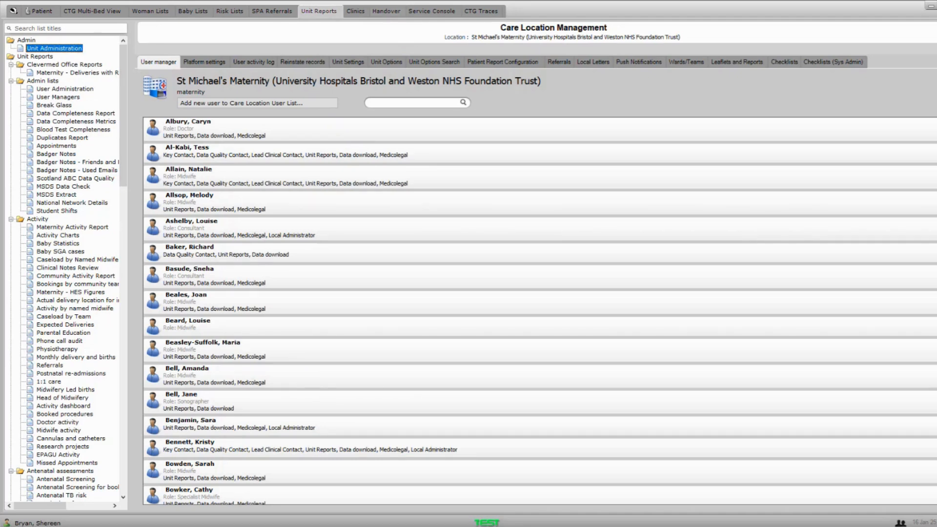
left_click(595, 39)
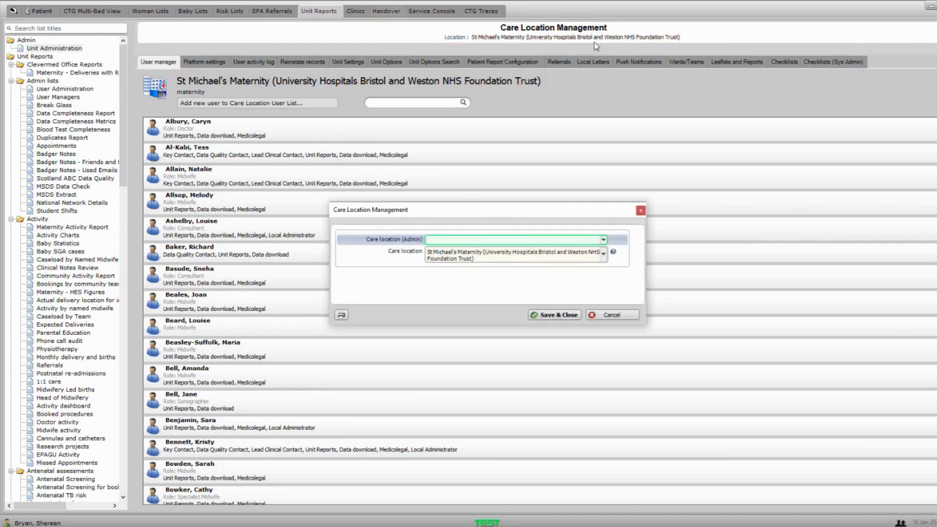
- Search 'testingted', select TestingTed Hosp 1 as the admin care location, and save
left_click(526, 240)
type("s")
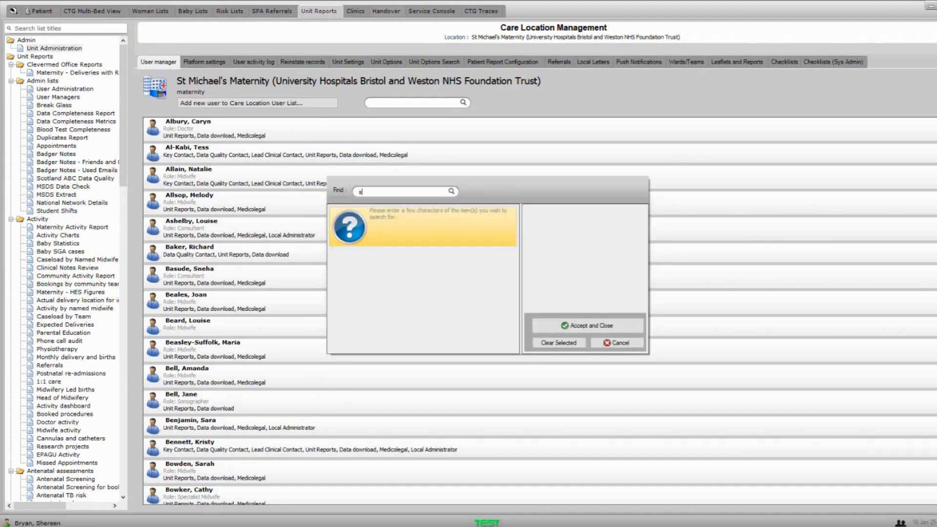
key("BackSpace")
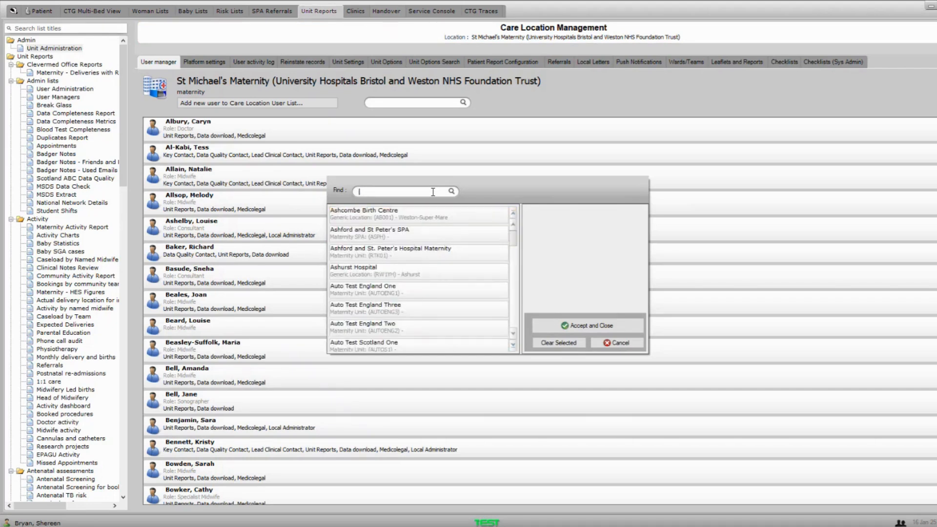
type("testing")
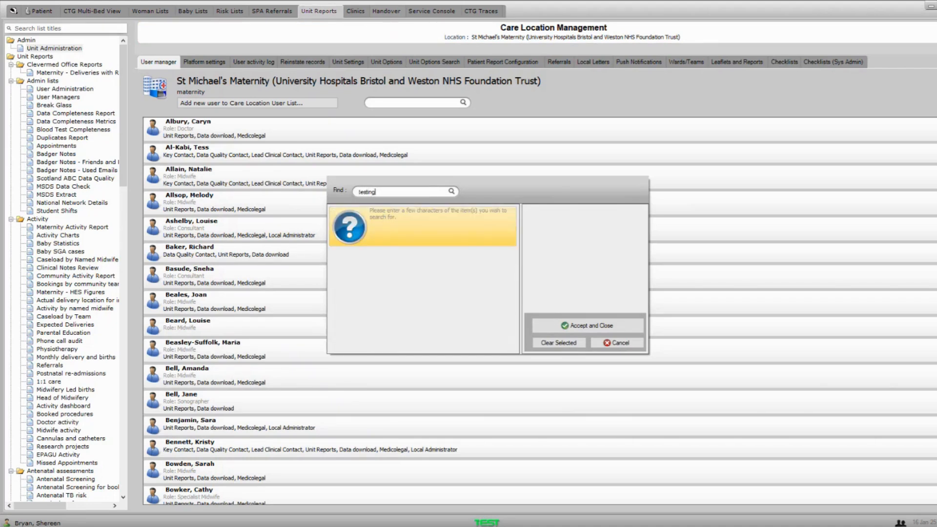
key("BackSpace")
type("ed")
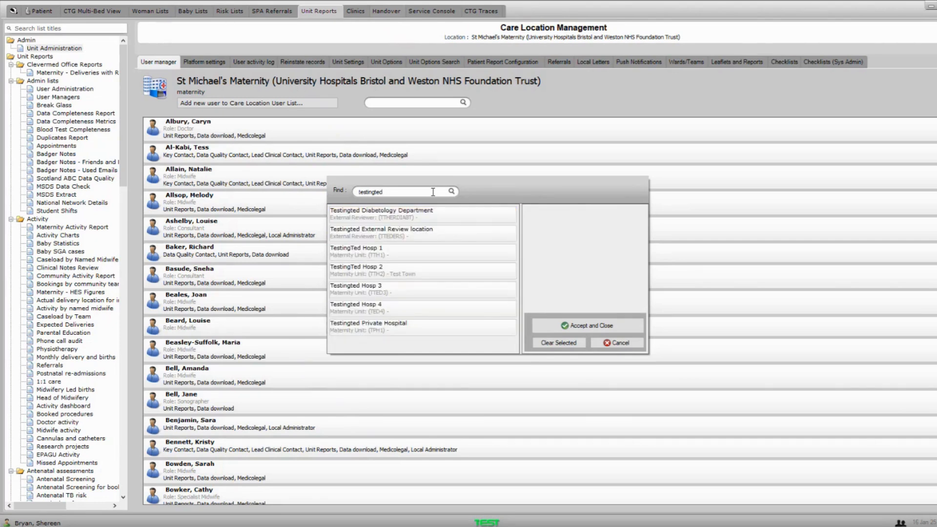
left_click(371, 251)
left_click(555, 324)
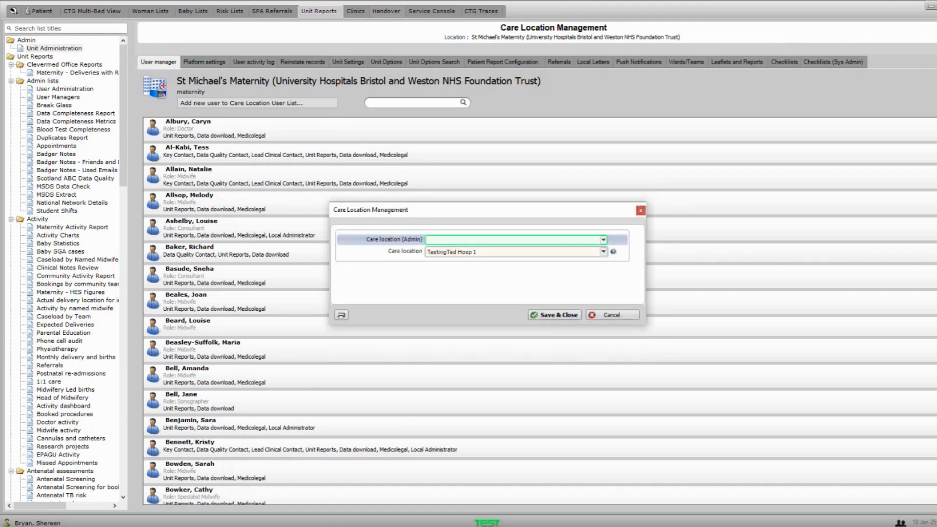
left_click(567, 315)
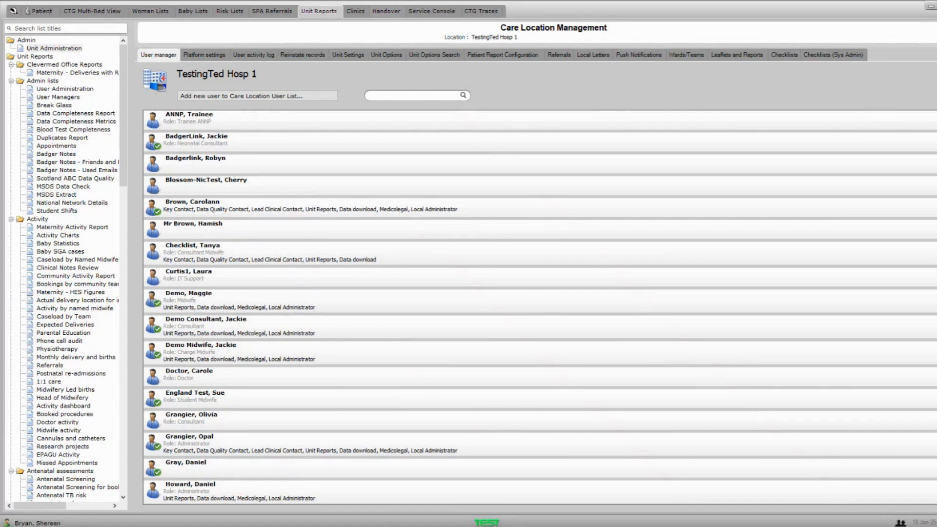
- Edit TestingTed Hosp 1's General unit options from the Unit Options list
left_click(393, 57)
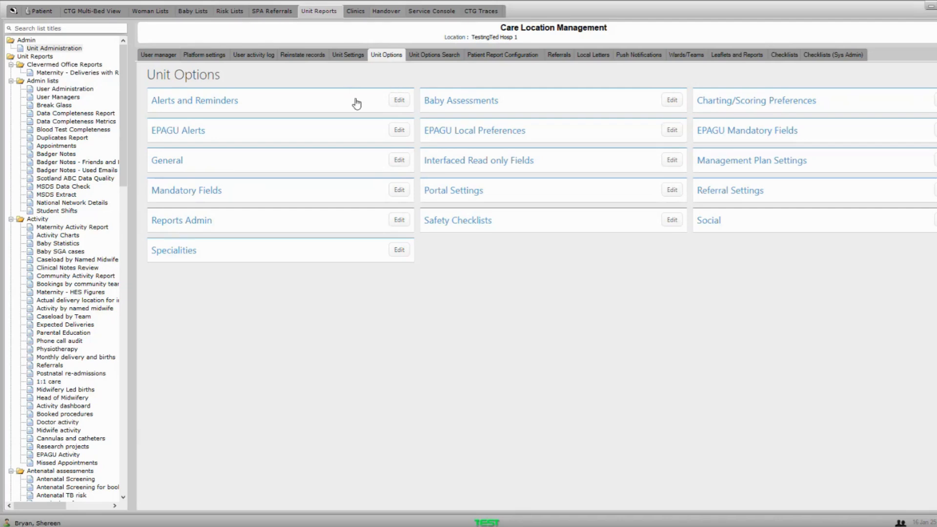
left_click(399, 164)
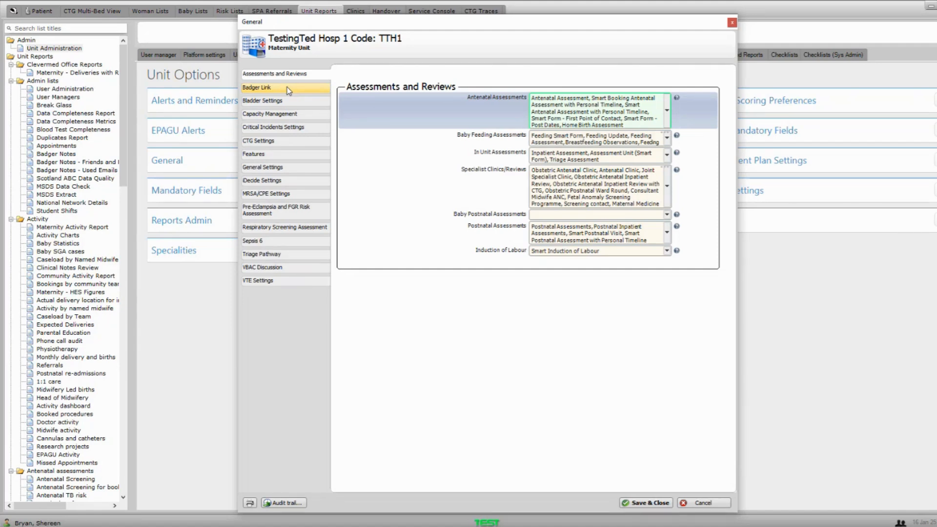
- Show the Pre-Eclampsia and FGR Risk Assessment section with its standard risk factors
left_click(279, 216)
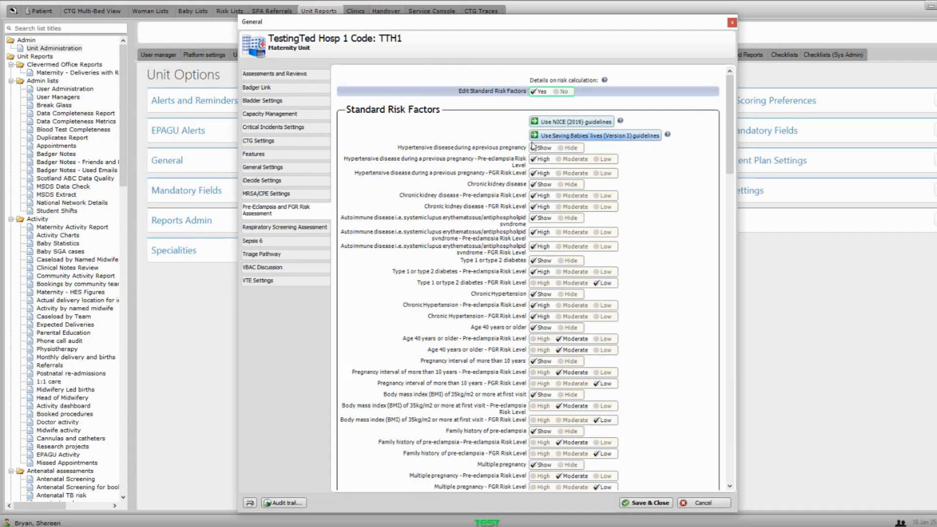
scroll(533, 145, "down", 5)
scroll(531, 176, "up", 5)
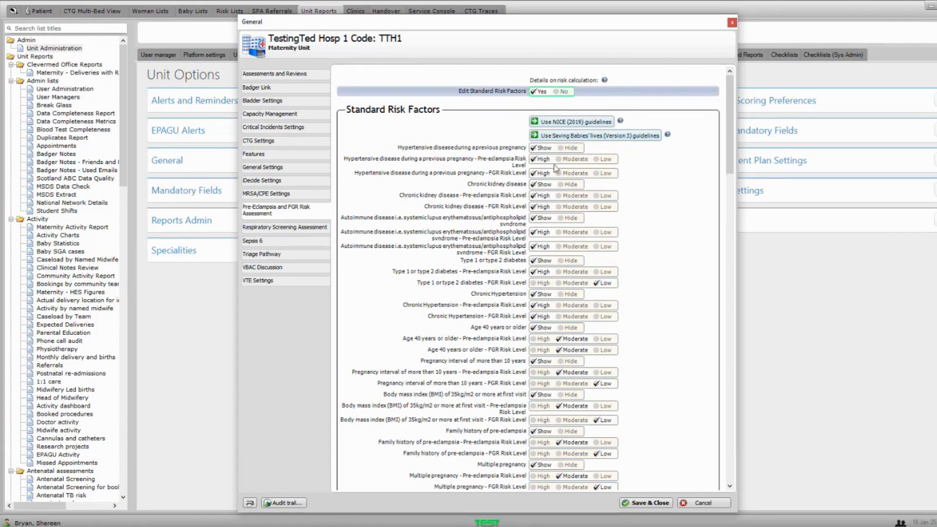
scroll(472, 212, "down", 3)
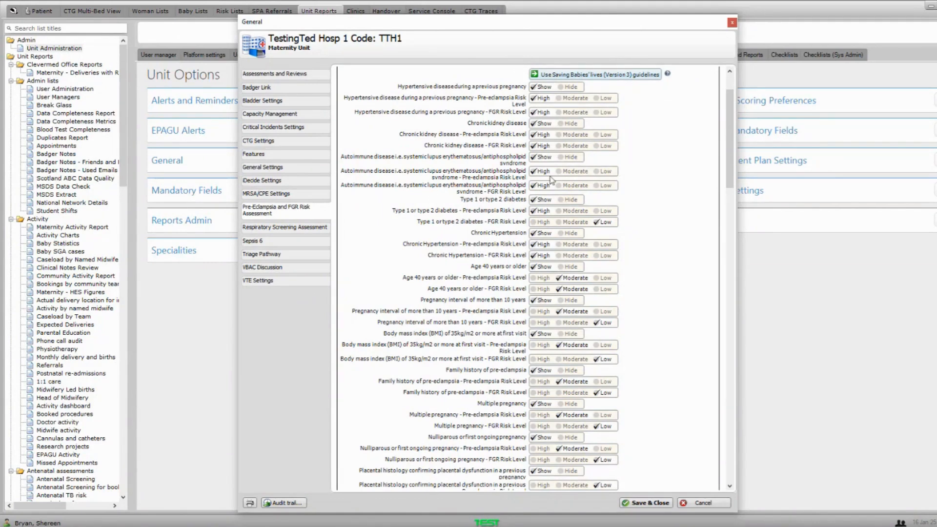
scroll(541, 217, "down", 1)
scroll(543, 222, "up", 1)
scroll(534, 264, "up", 2)
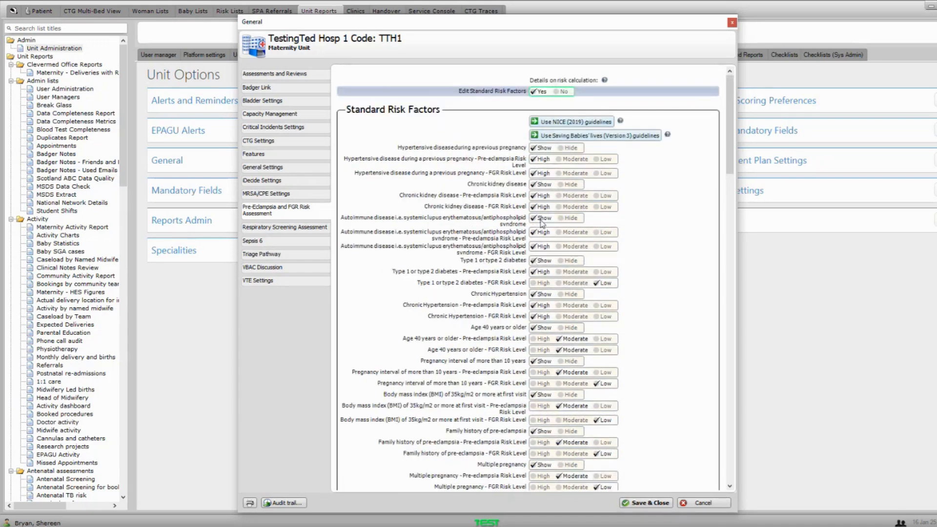
scroll(542, 234, "down", 10)
scroll(541, 237, "down", 15)
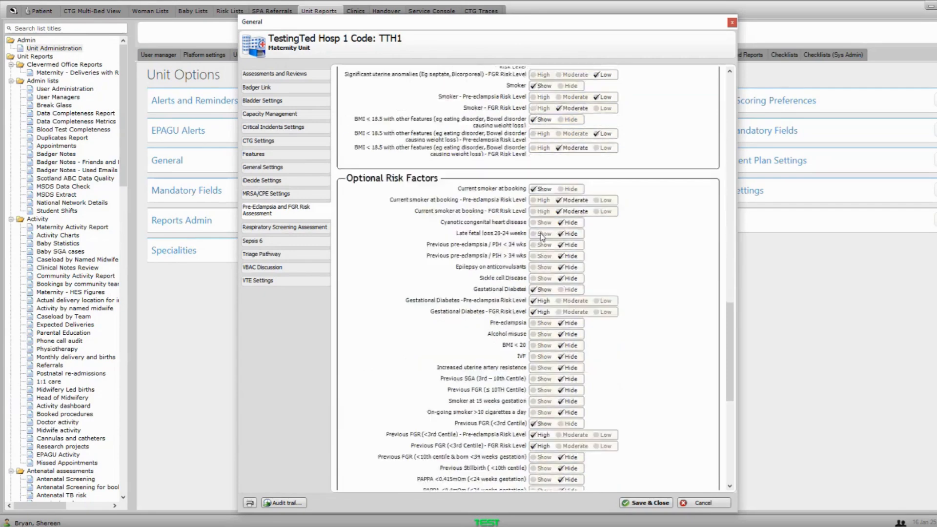
scroll(539, 216, "up", 2)
scroll(499, 145, "down", 1)
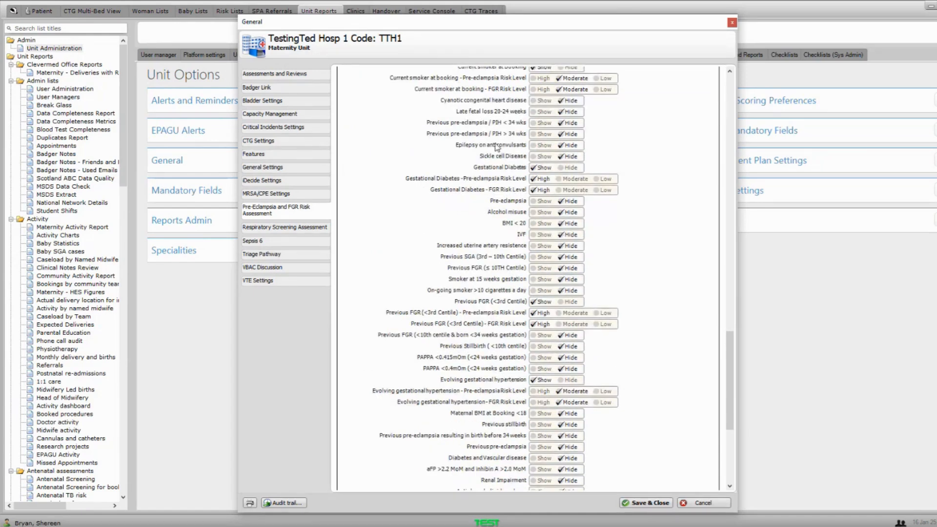
scroll(498, 147, "up", 1)
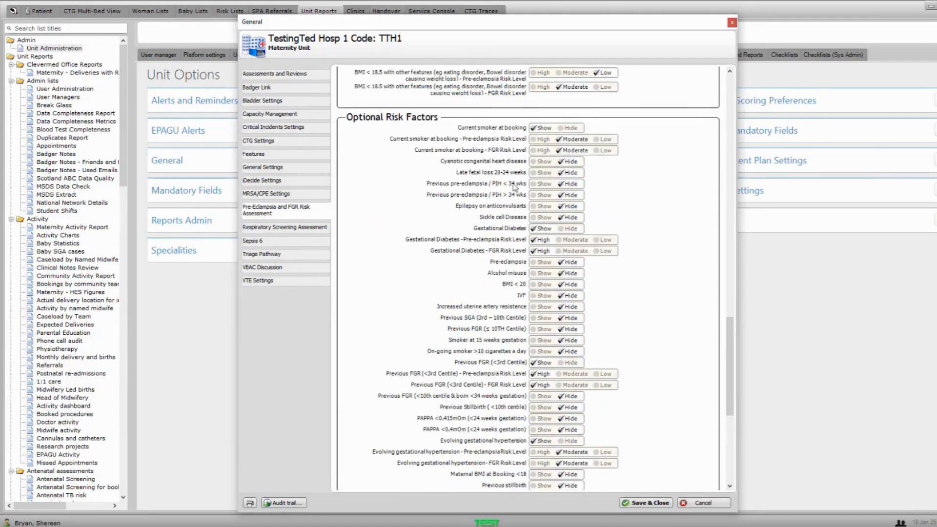
scroll(509, 234, "down", 2)
scroll(509, 213, "down", 1)
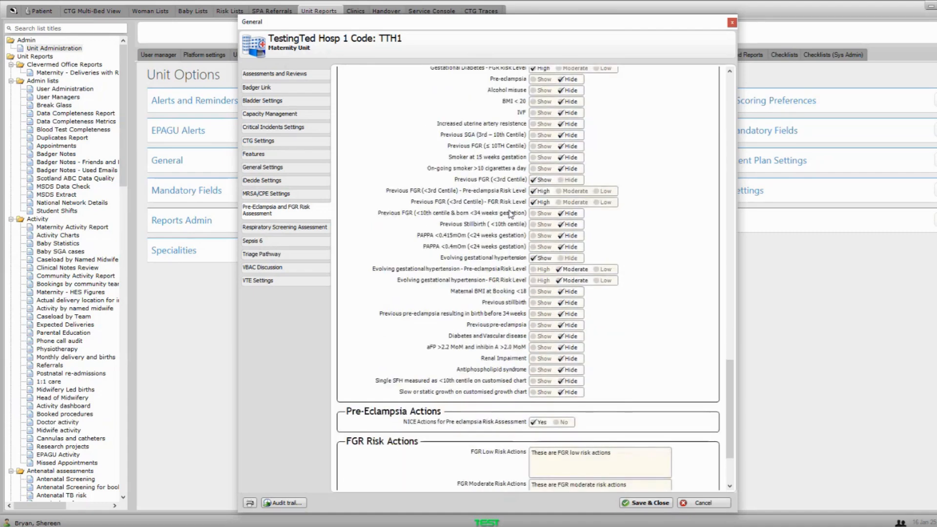
scroll(509, 213, "up", 3)
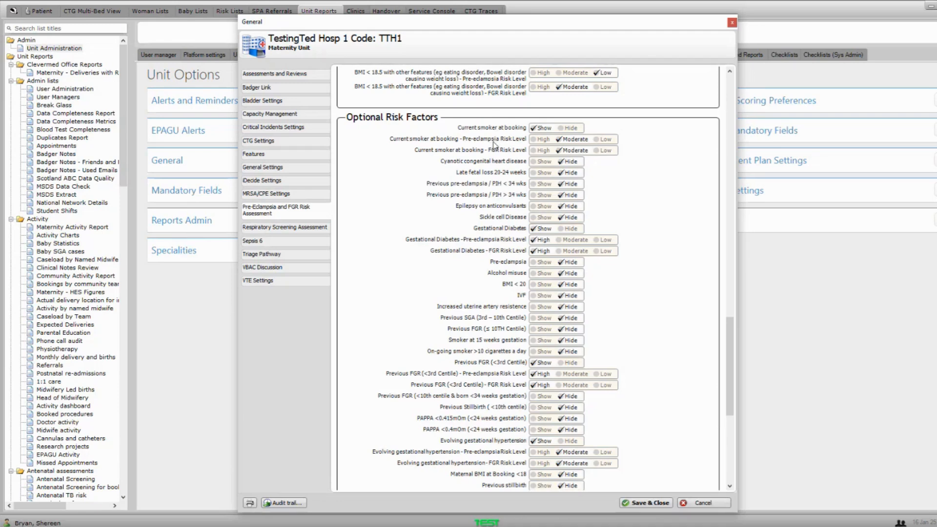
scroll(476, 276, "down", 2)
scroll(465, 268, "down", 3)
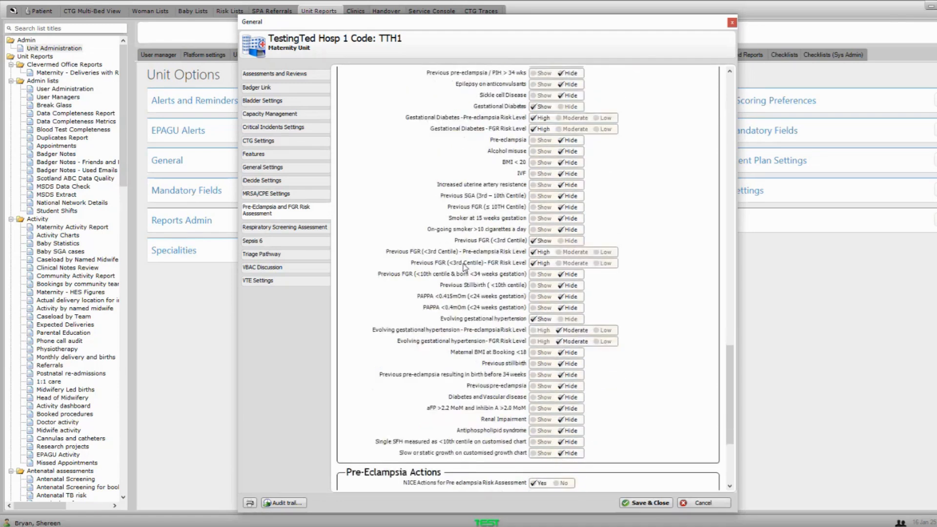
scroll(464, 266, "down", 3)
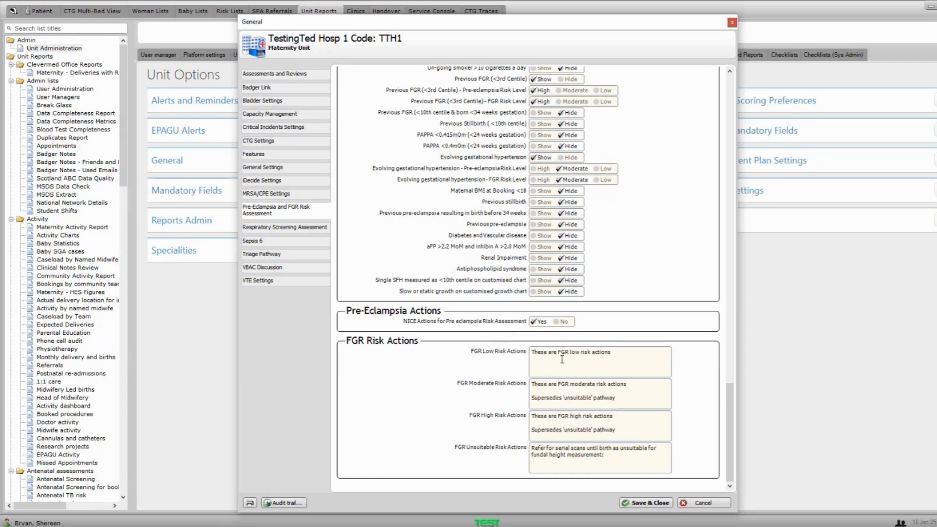
- Set NICE Actions for Pre-eclampsia Risk Assessment to No
left_click(557, 323)
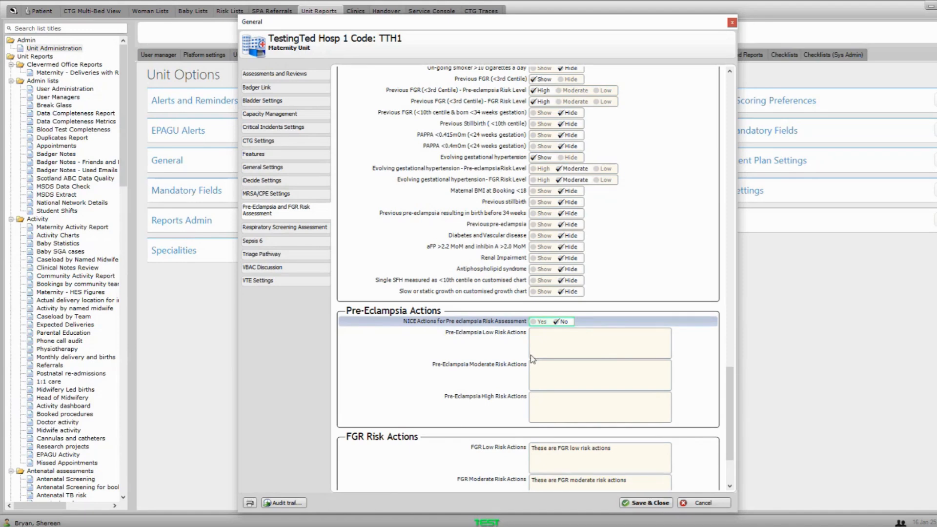
scroll(532, 359, "down", 3)
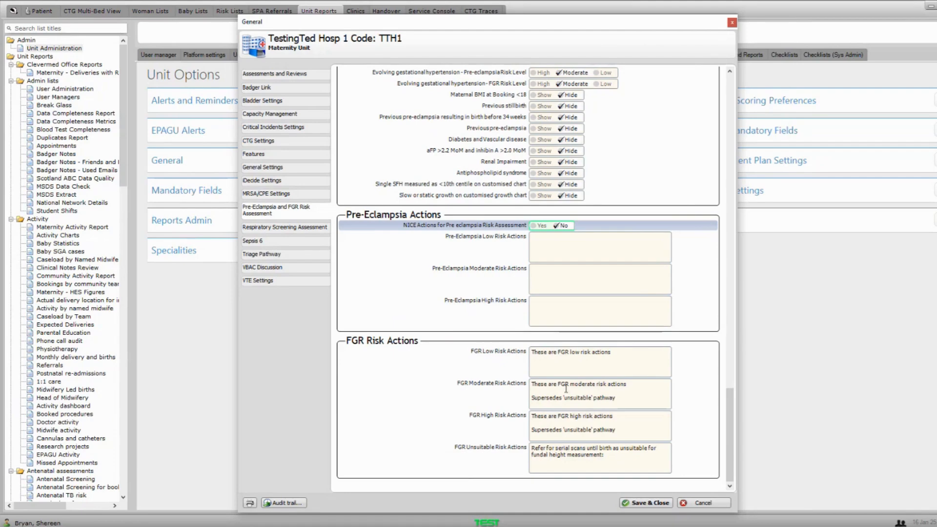
scroll(562, 306, "up", 15)
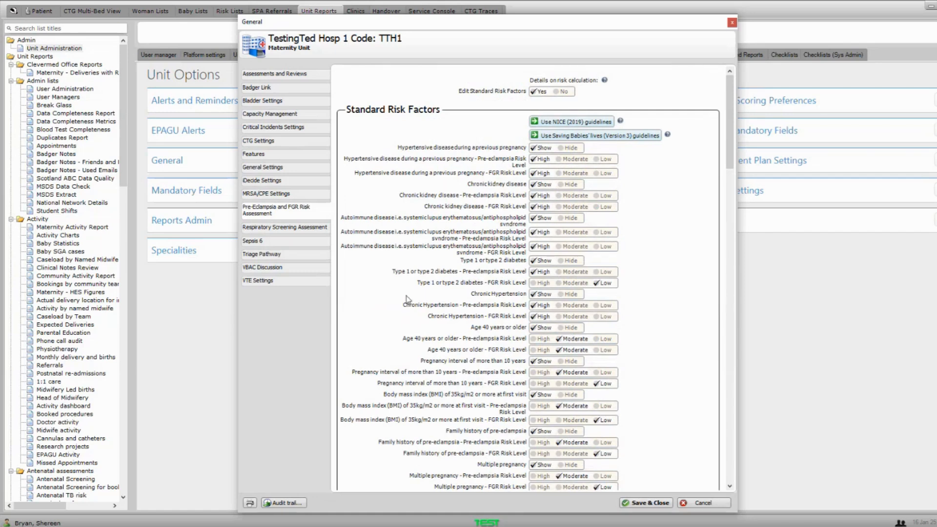
- Show VTE Settings and select the Enable VTE Risk Assessment Scoring option
left_click(276, 282)
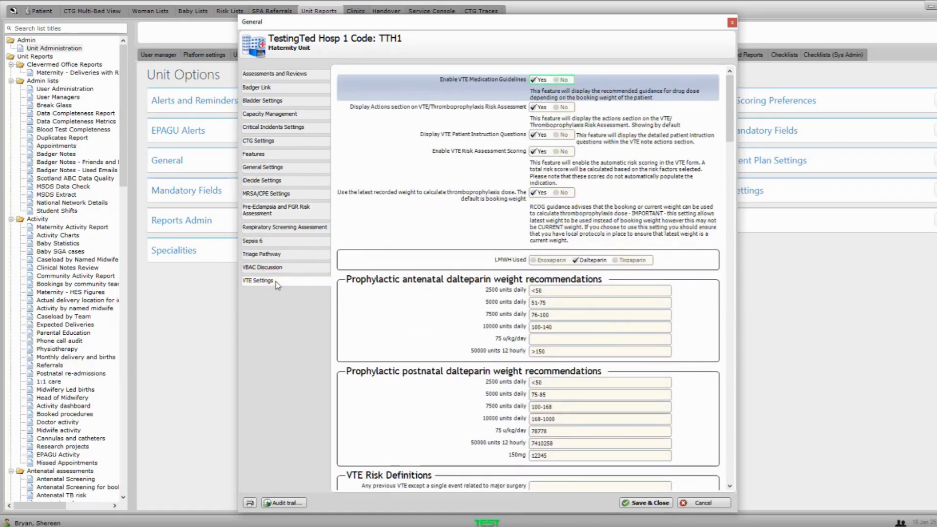
left_click(477, 153)
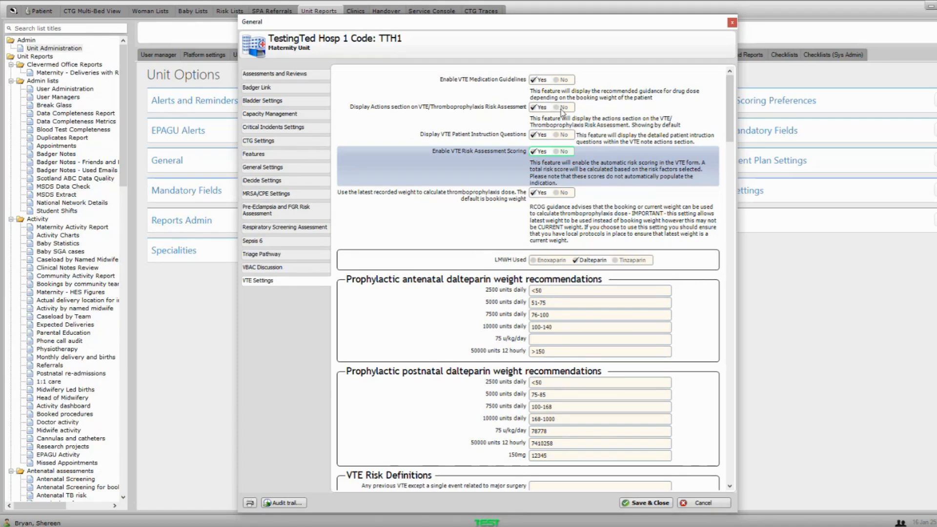
- Review the VTE dalteparin and risk definition settings, then show the unit's General Settings page
scroll(562, 112, "down", 1)
scroll(594, 150, "down", 4)
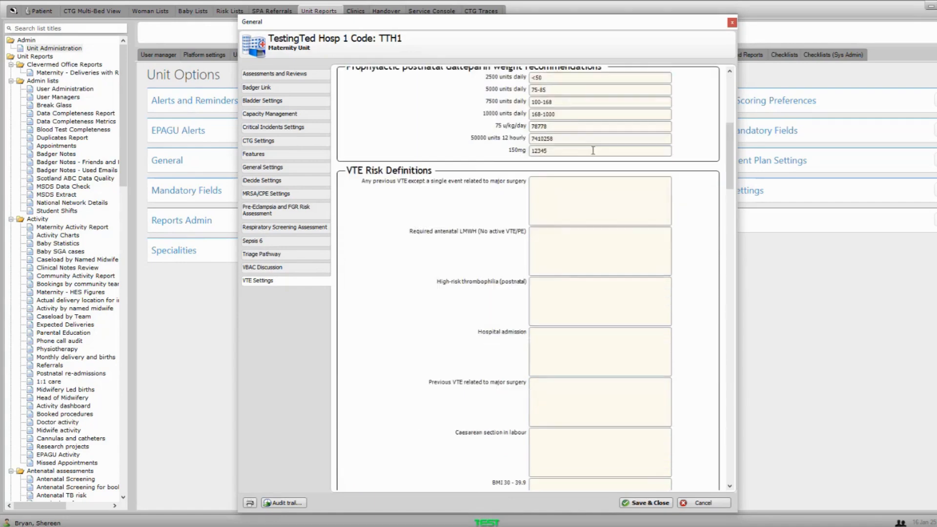
scroll(593, 151, "up", 2)
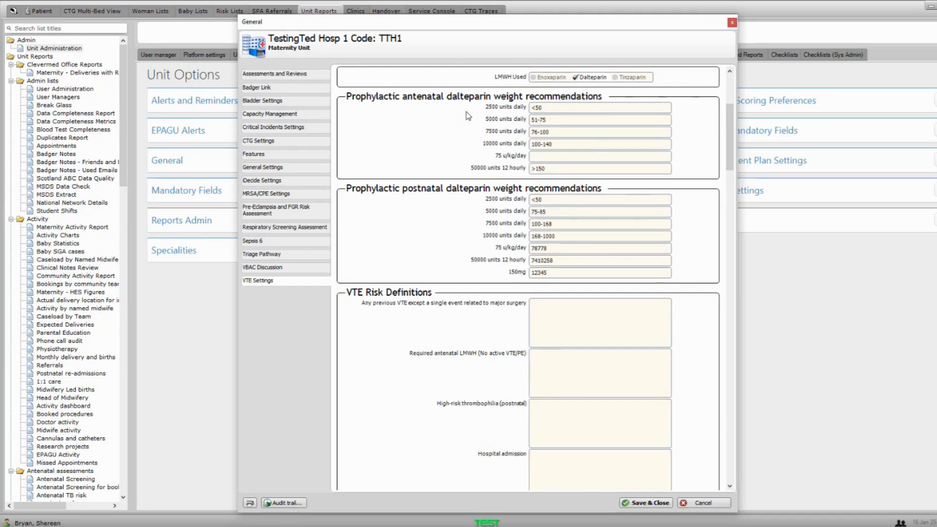
scroll(577, 202, "down", 2)
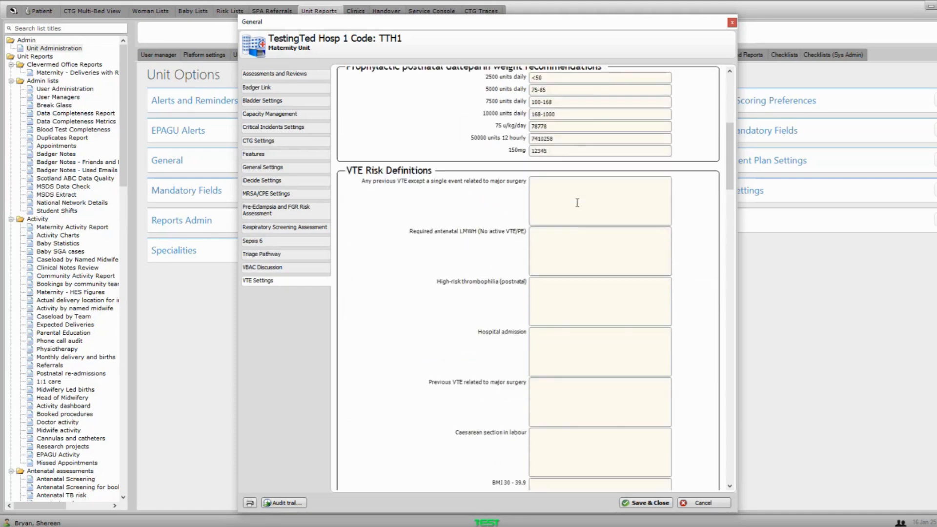
scroll(578, 202, "down", 1)
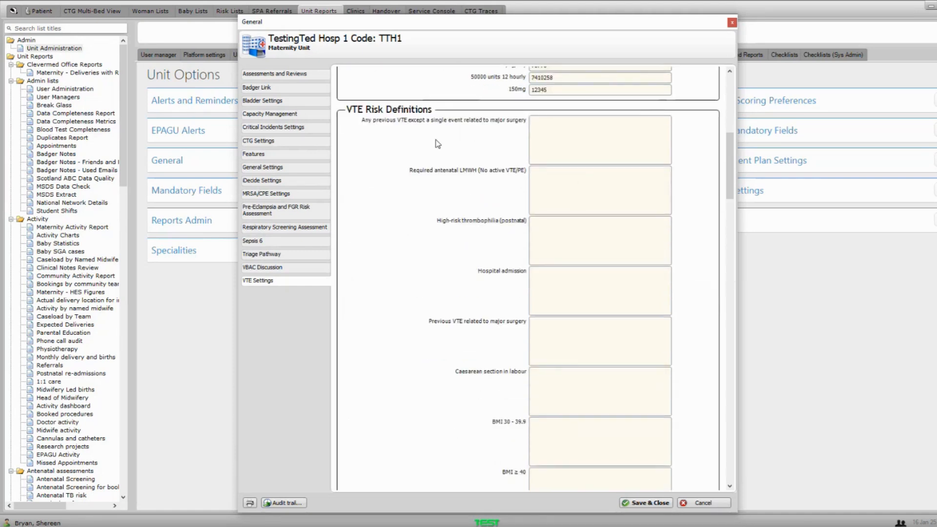
scroll(465, 404, "down", 3)
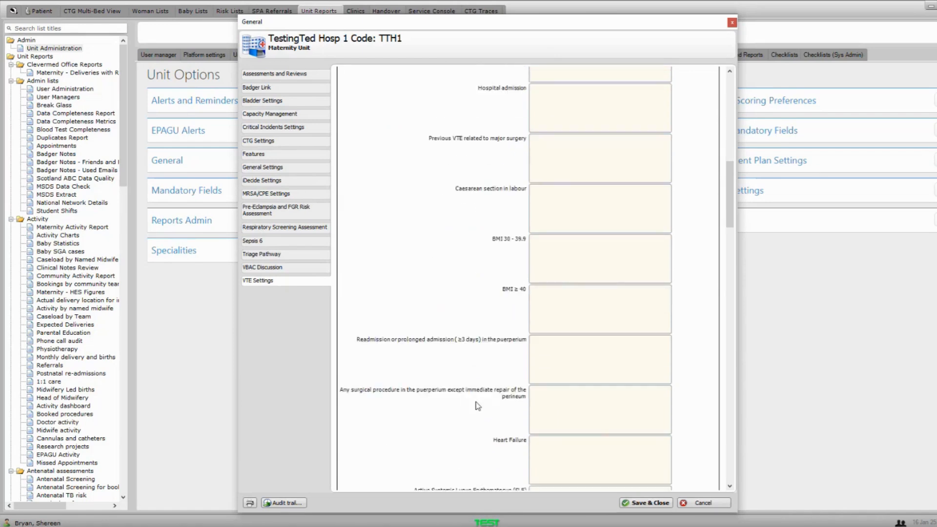
scroll(478, 407, "down", 9)
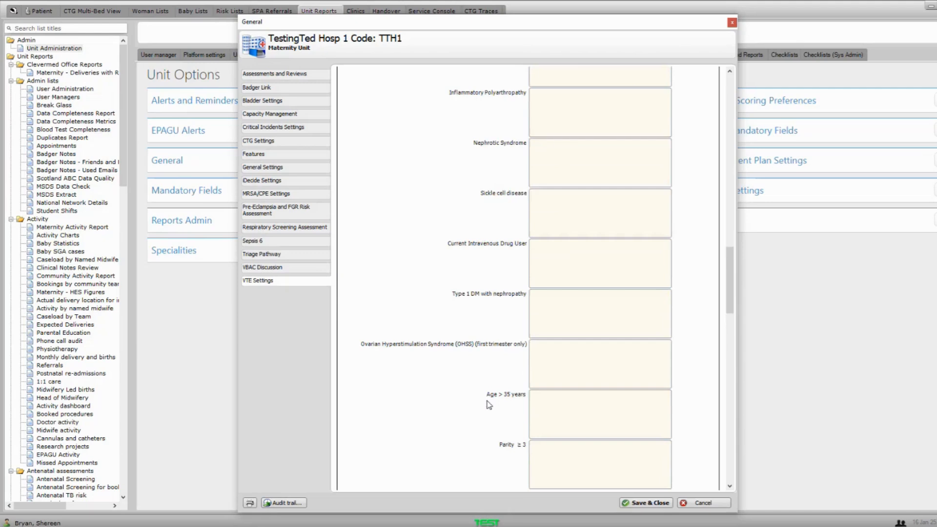
scroll(489, 405, "down", 7)
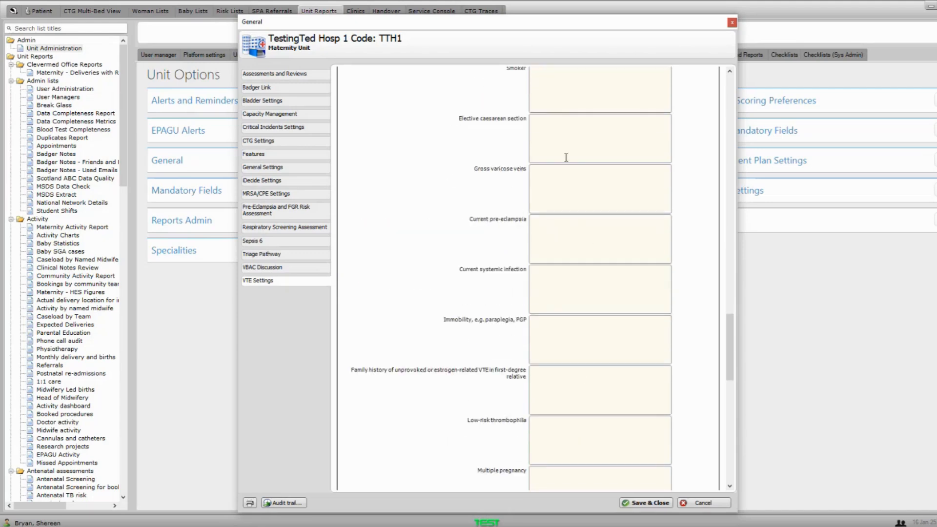
scroll(564, 222, "down", 6)
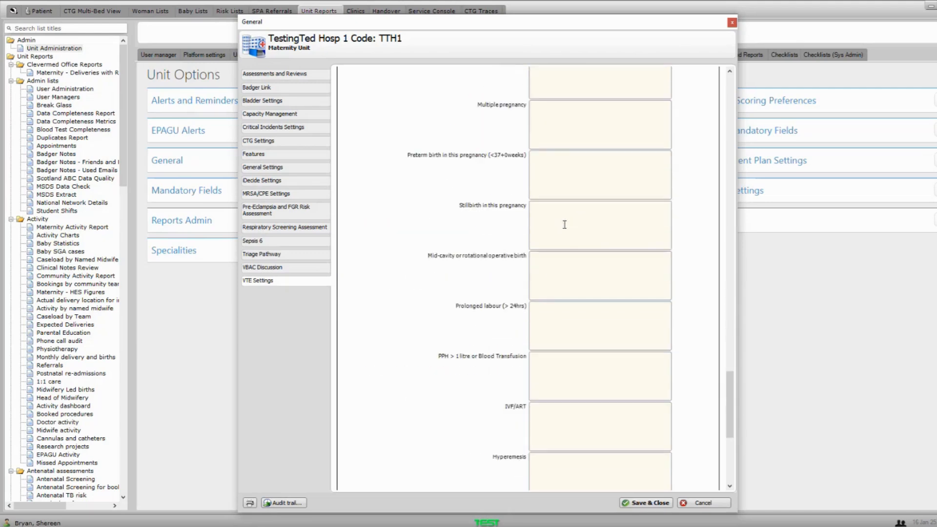
scroll(564, 224, "down", 5)
scroll(564, 224, "up", 6)
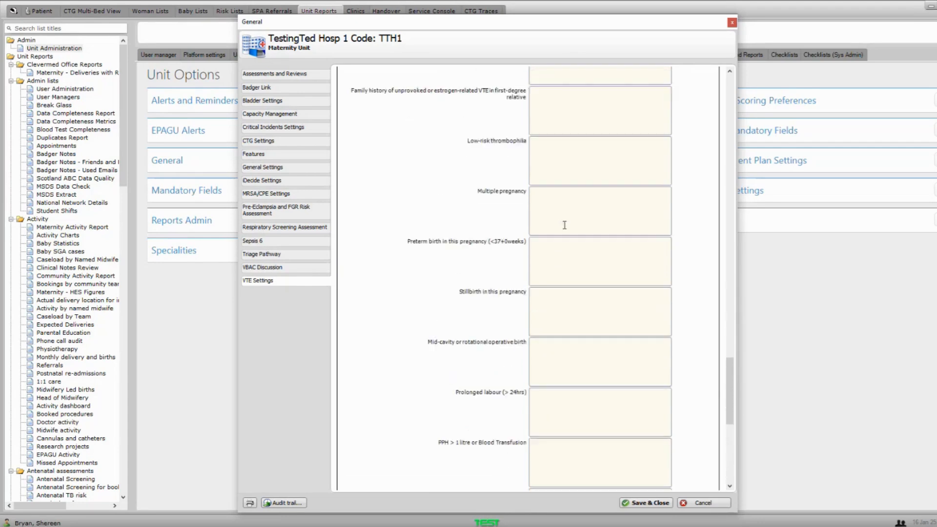
scroll(564, 224, "up", 10)
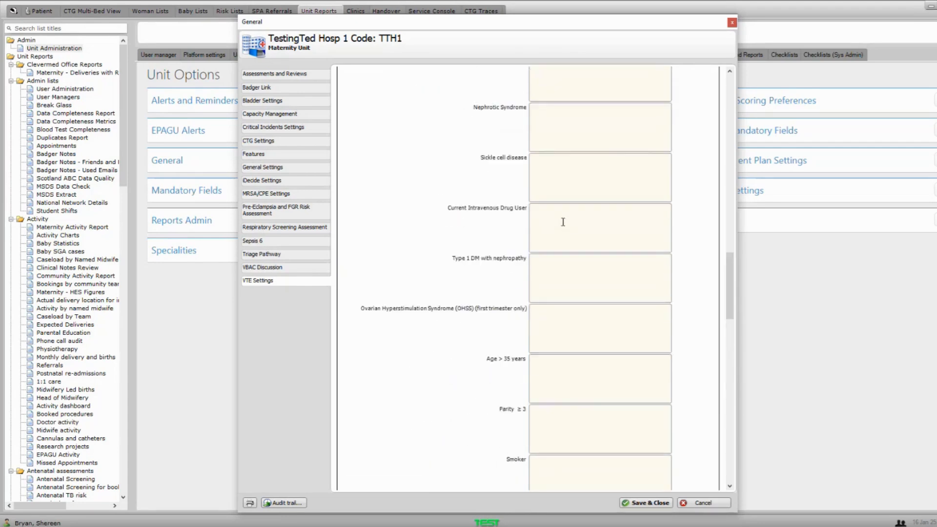
scroll(563, 222, "up", 10)
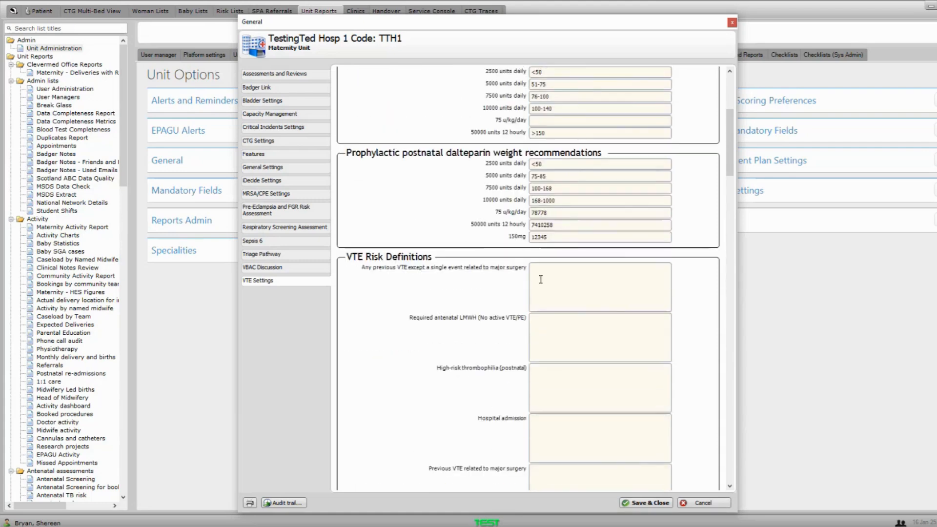
scroll(556, 295, "up", 1)
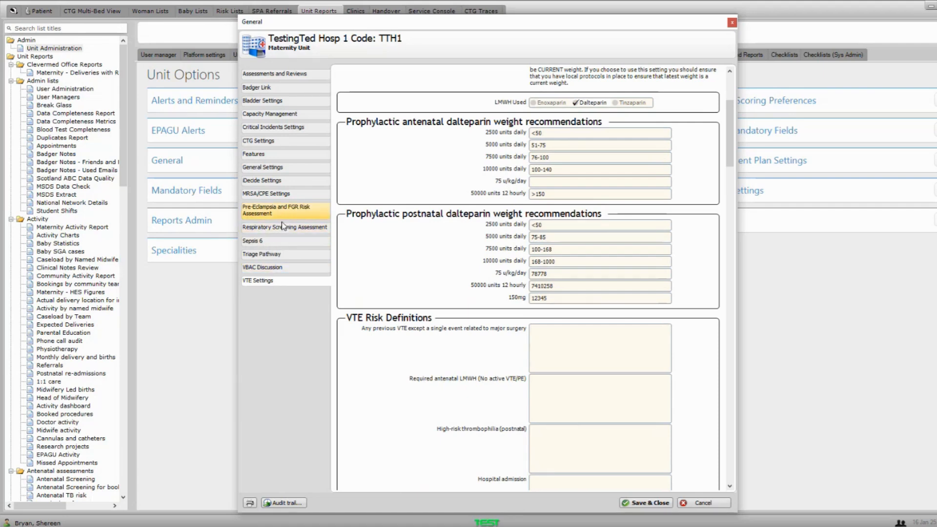
left_click(269, 171)
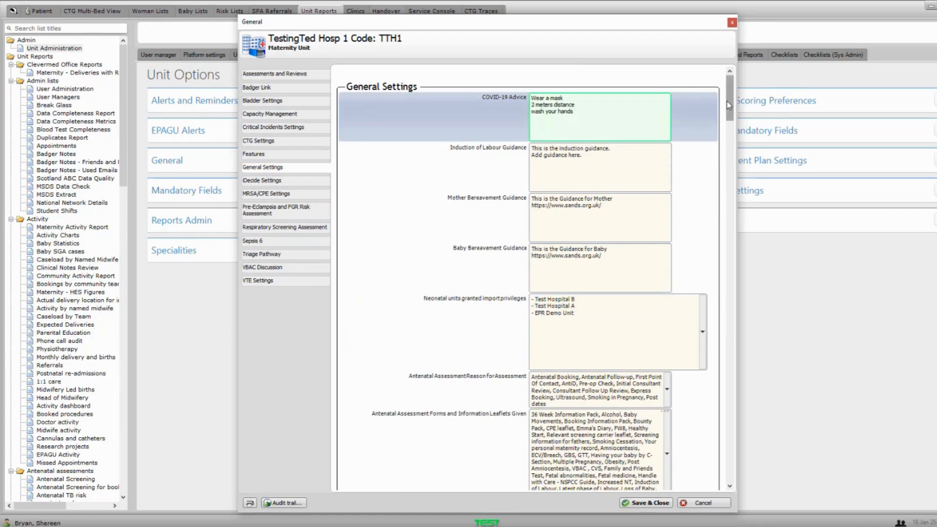
left_click_drag(730, 104, 721, 130)
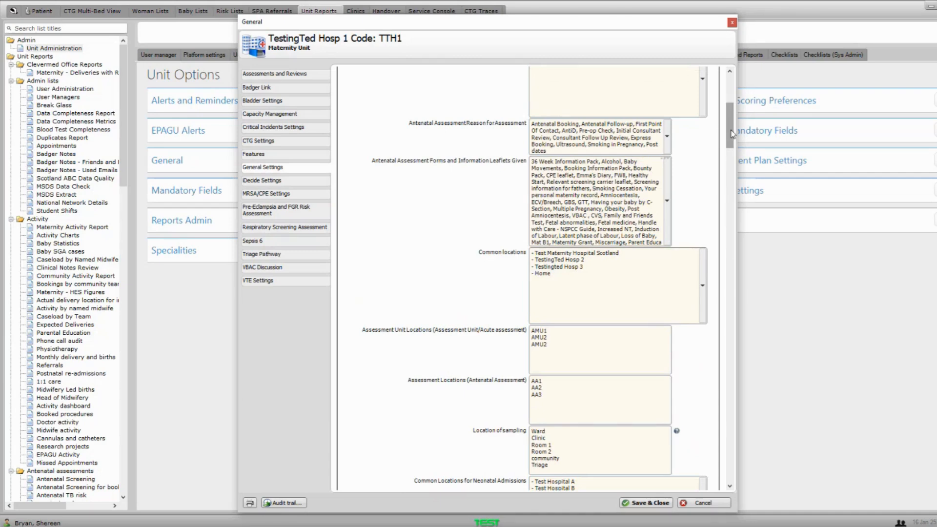
left_click_drag(731, 133, 730, 153)
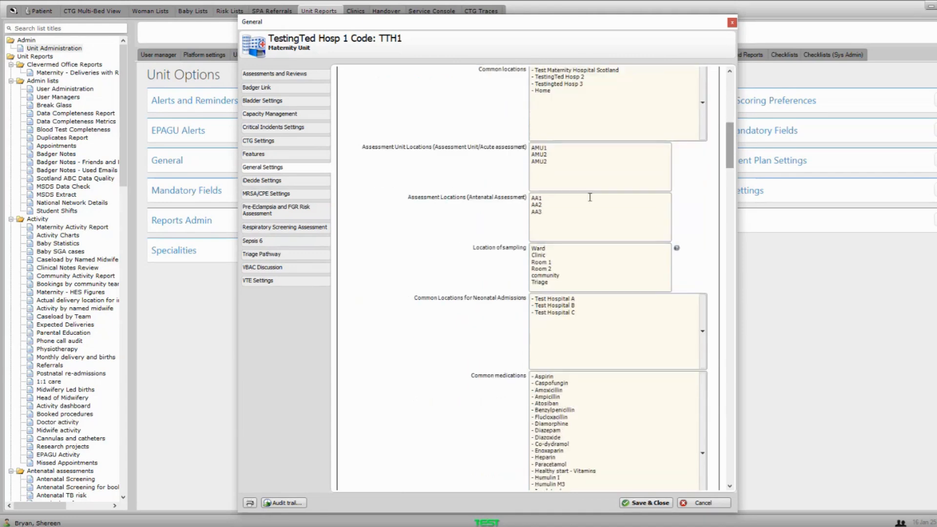
left_click(540, 251)
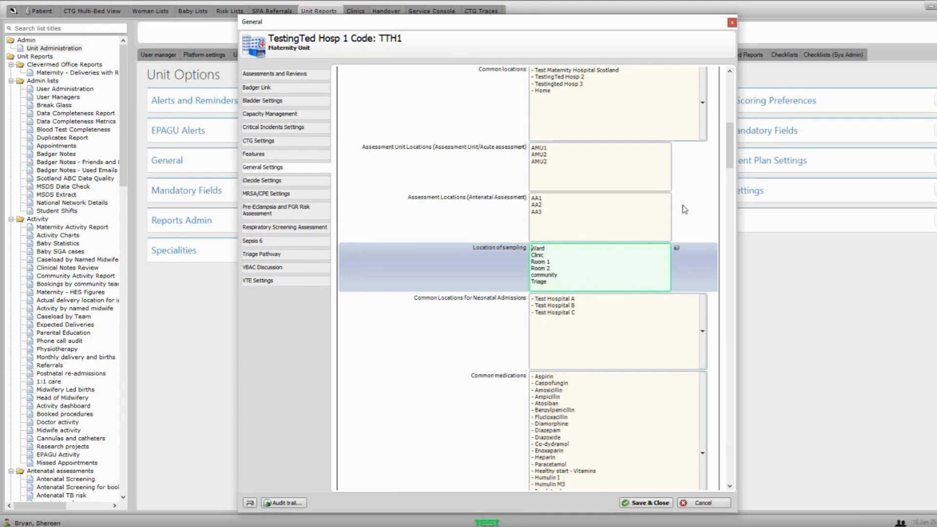
left_click_drag(731, 153, 724, 239)
scroll(725, 244, "down", 5)
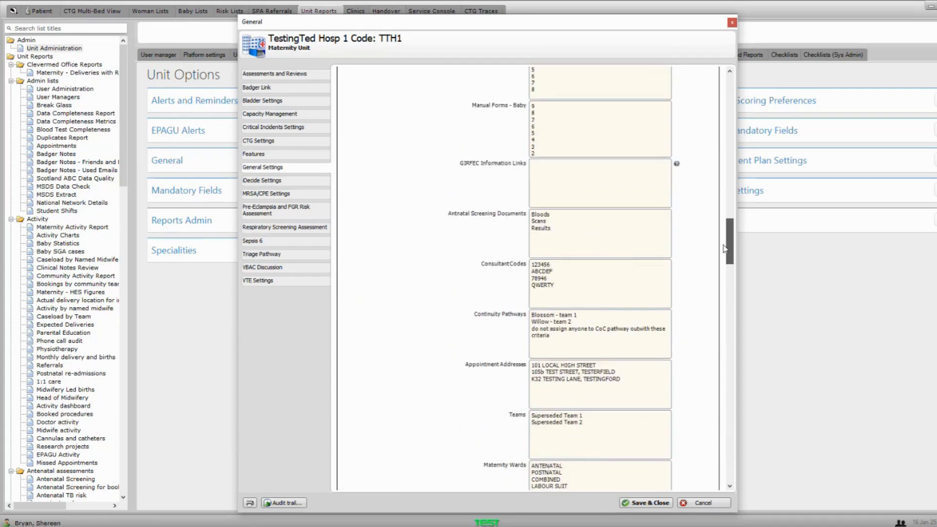
left_click(595, 261)
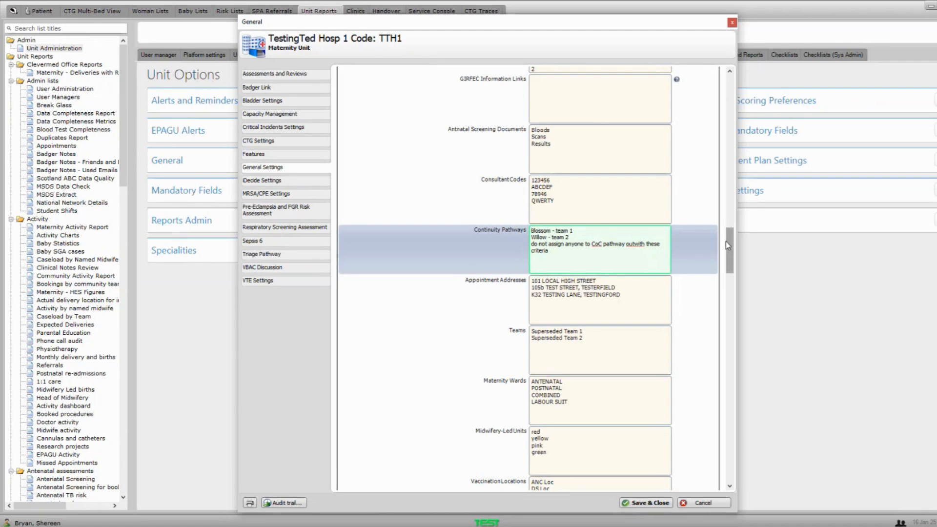
left_click_drag(728, 241, 719, 381)
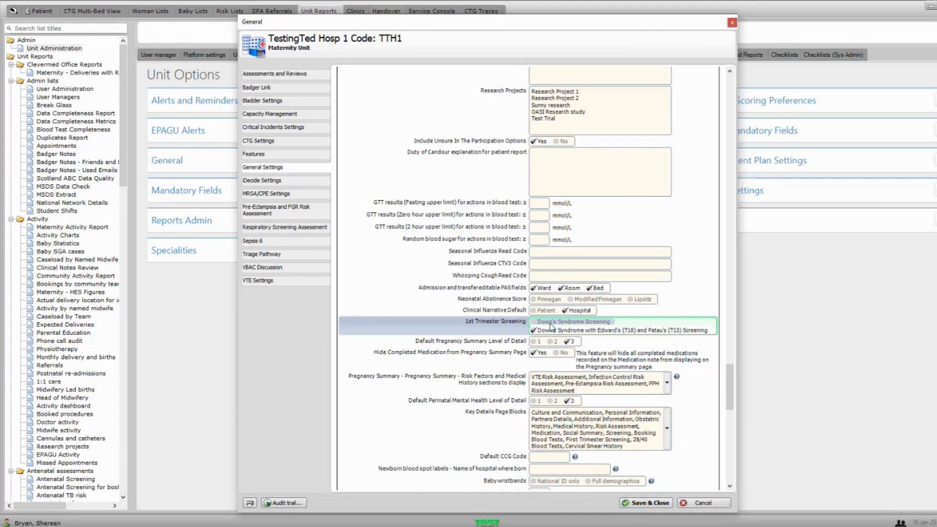
- Look through the General Settings form, then show the Assessments and Reviews page of antenatal and postnatal assessments
scroll(552, 328, "down", 2)
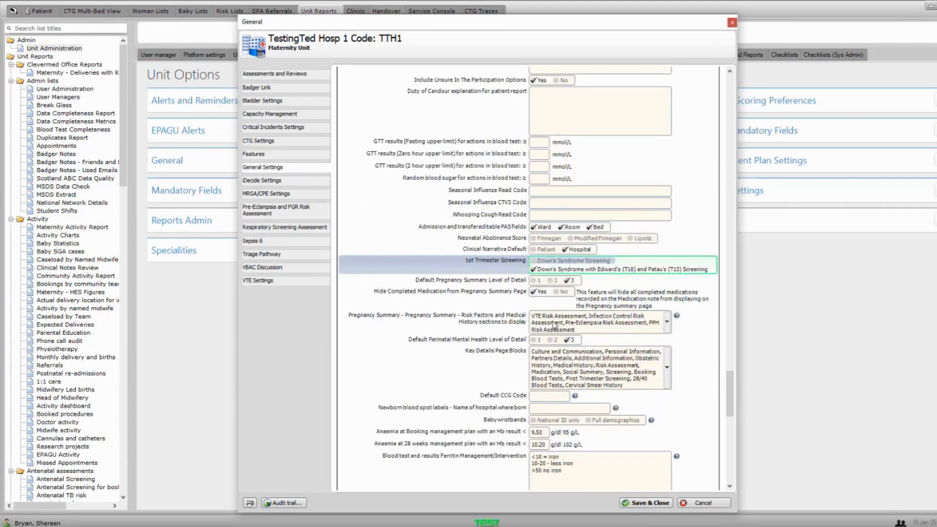
scroll(554, 325, "down", 2)
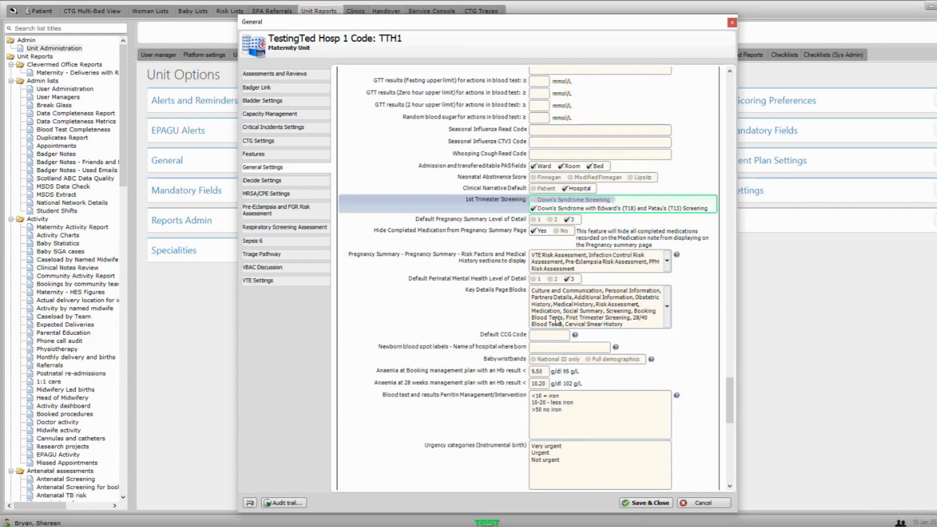
scroll(556, 320, "down", 4)
scroll(557, 315, "up", 8)
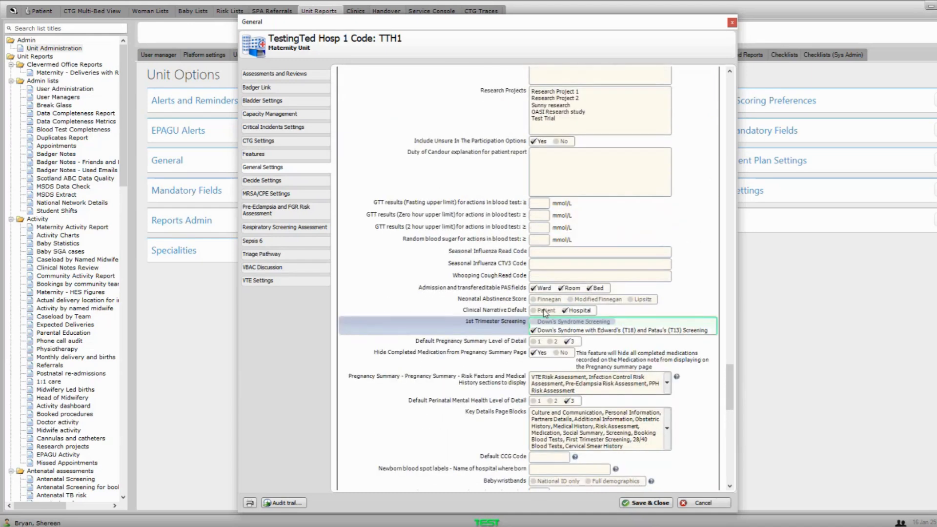
scroll(545, 312, "up", 4)
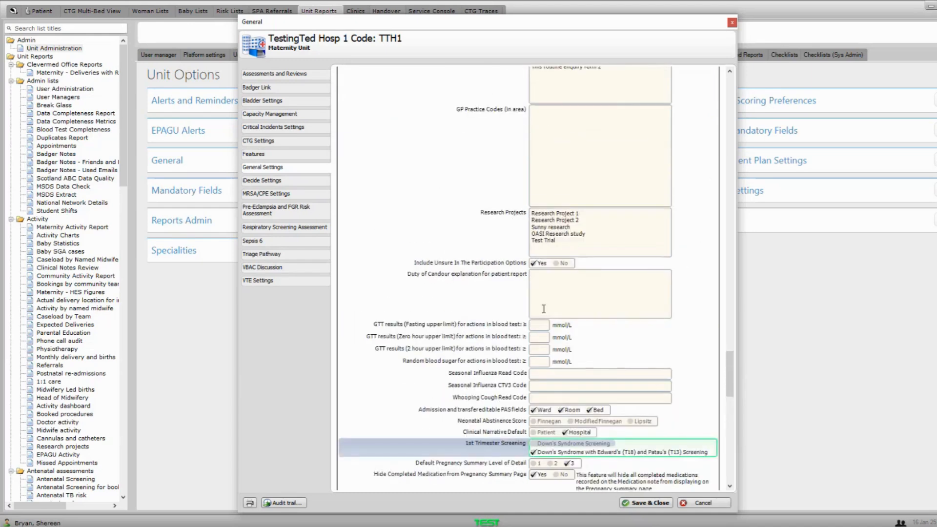
left_click(278, 79)
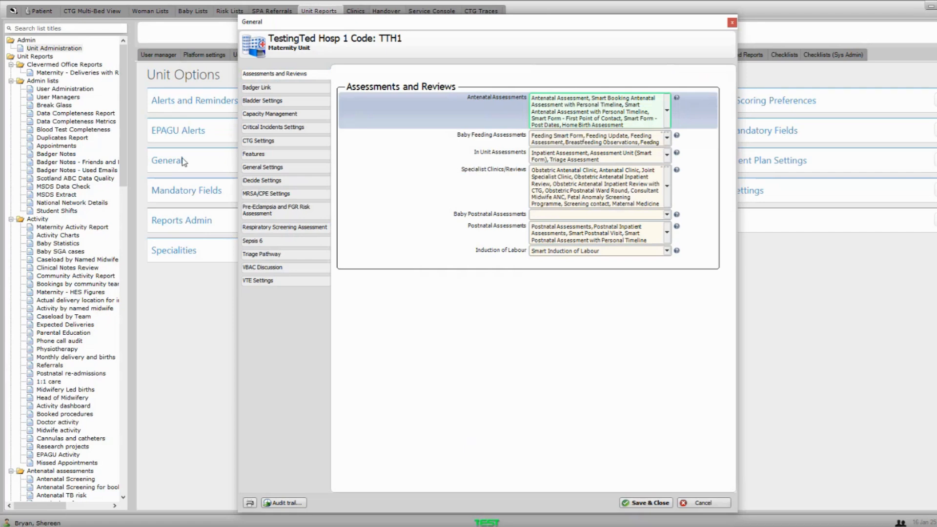
- Close the General unit options without saving, then open Reports Admin for editing
left_click(732, 23)
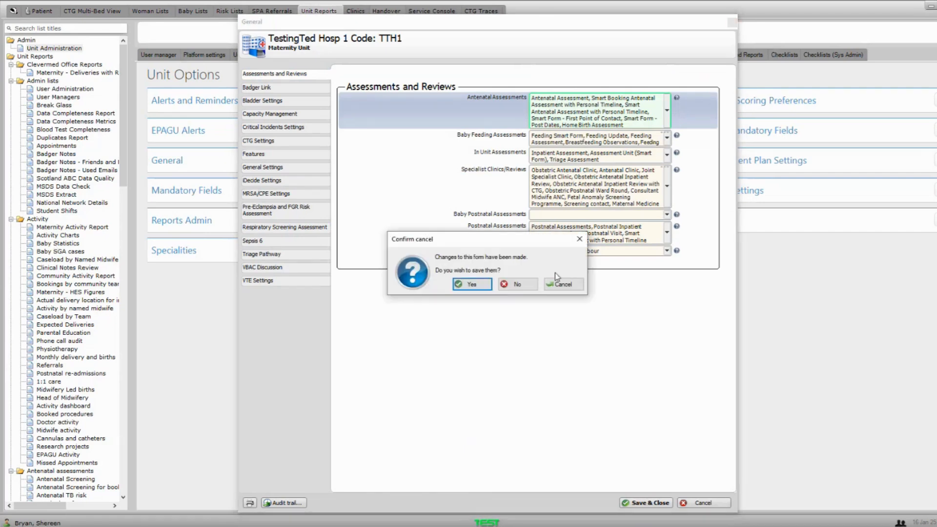
left_click(519, 284)
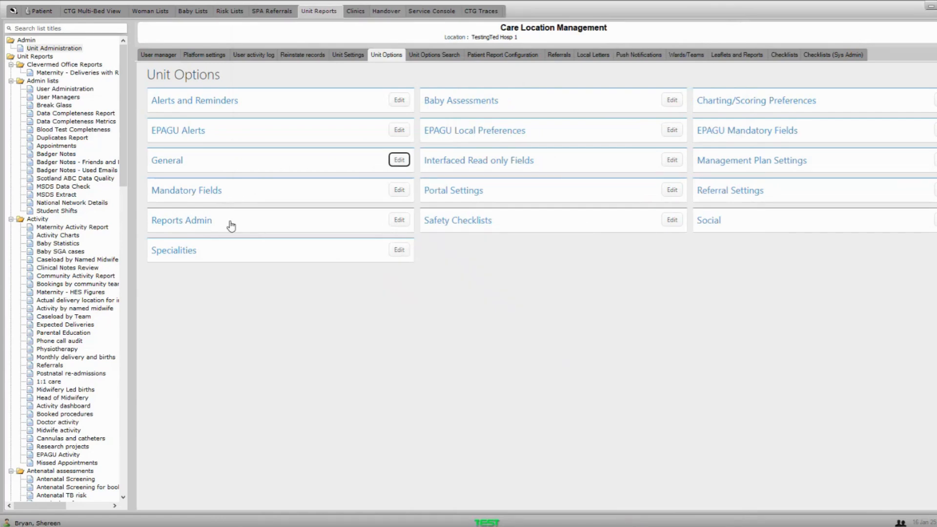
left_click(399, 221)
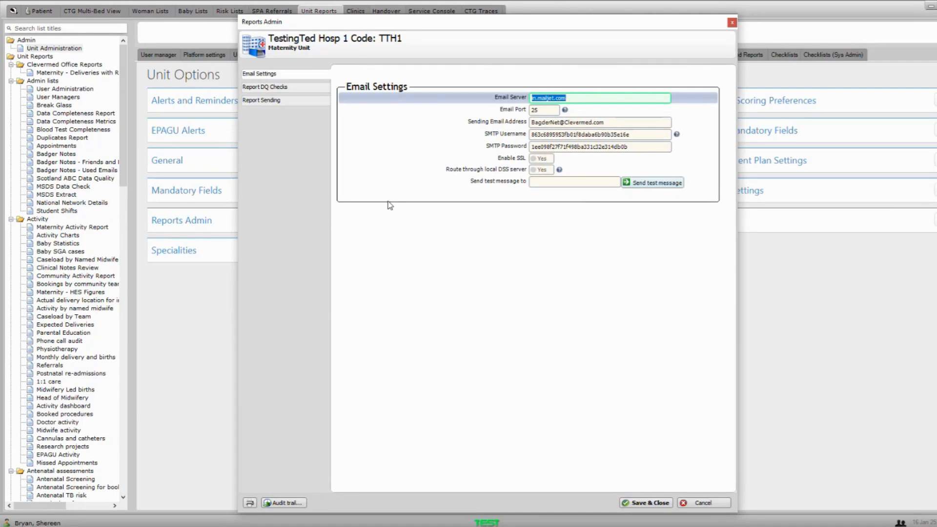
- Show the Report DQ Checks page listing required items for mother and baby reports
left_click(303, 93)
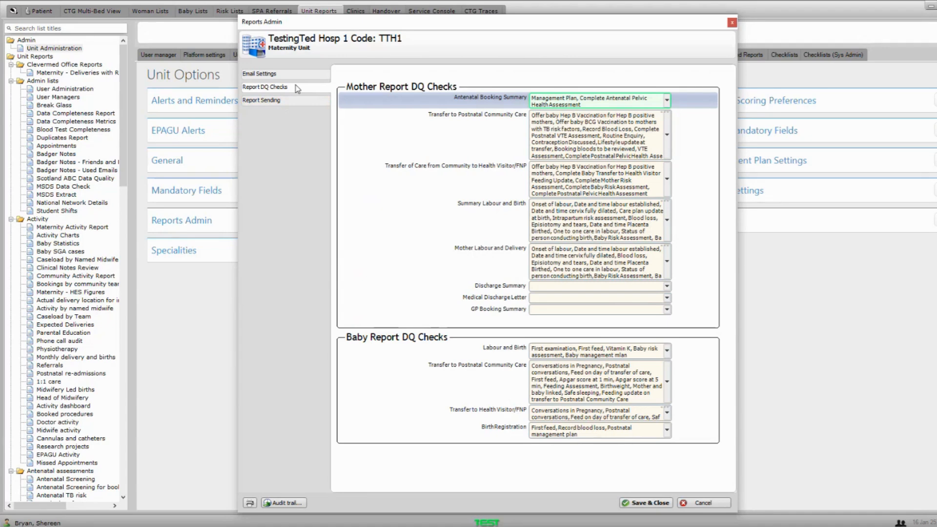
- Tick 1st Trimester Screening in the Antenatal Booking Summary checks, alongside Management Plan and Pelvic Health Assessment
left_click(593, 100)
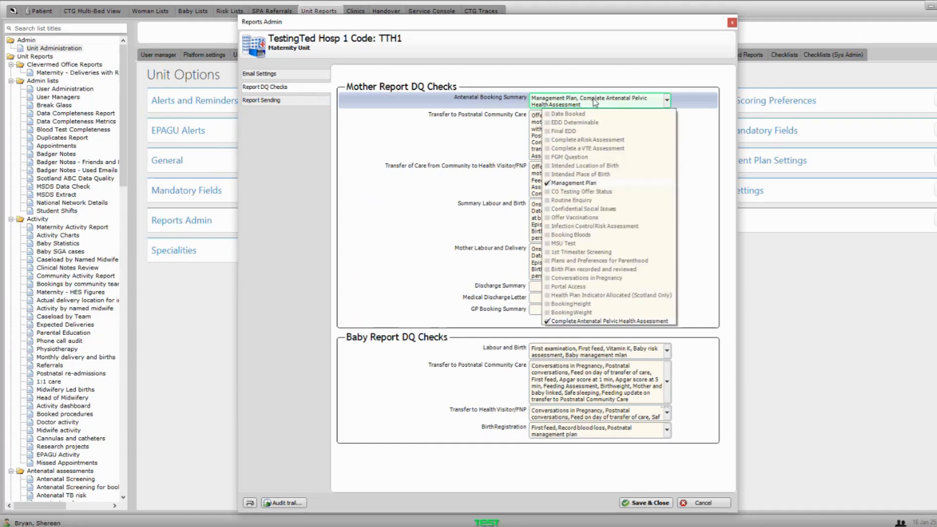
left_click(580, 253)
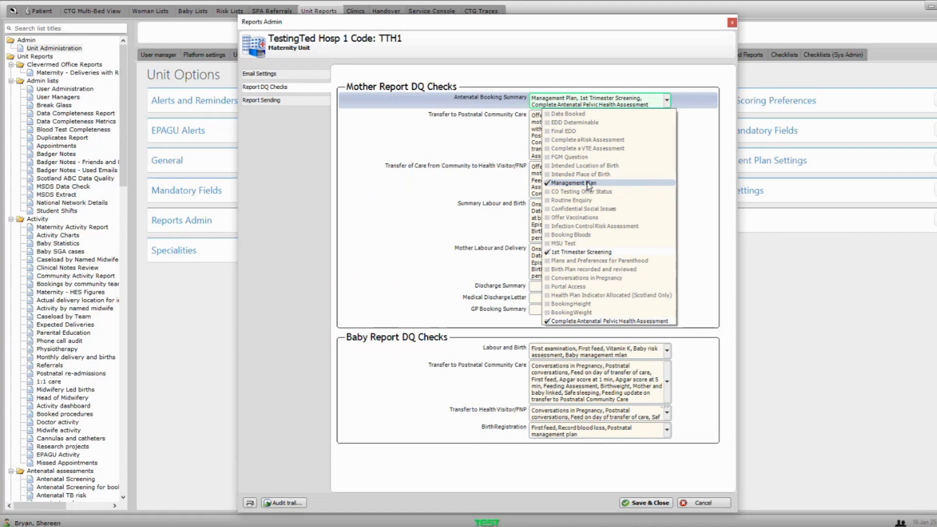
left_click(485, 138)
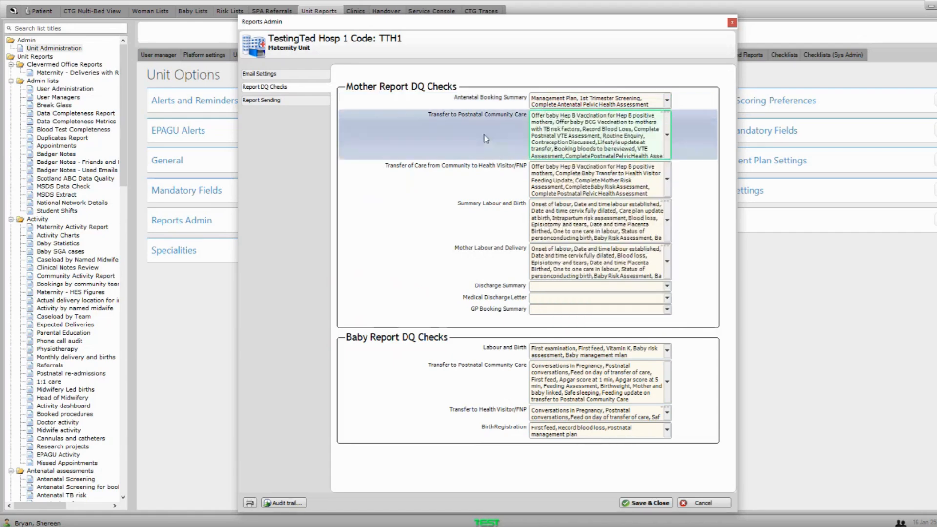
- Show the Report Sending page with its EDT report types, including Anaesthetic and Antenatal Booking Summaries
left_click(286, 101)
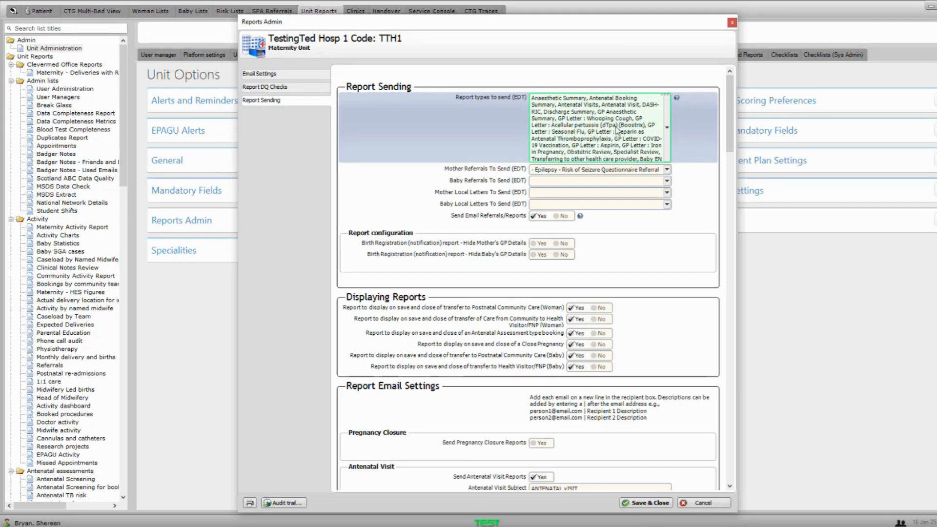
- Look over the Antenatal Booking Summary message and recipients, then close Reports Admin without saving
scroll(618, 136, "down", 5)
scroll(532, 127, "down", 10)
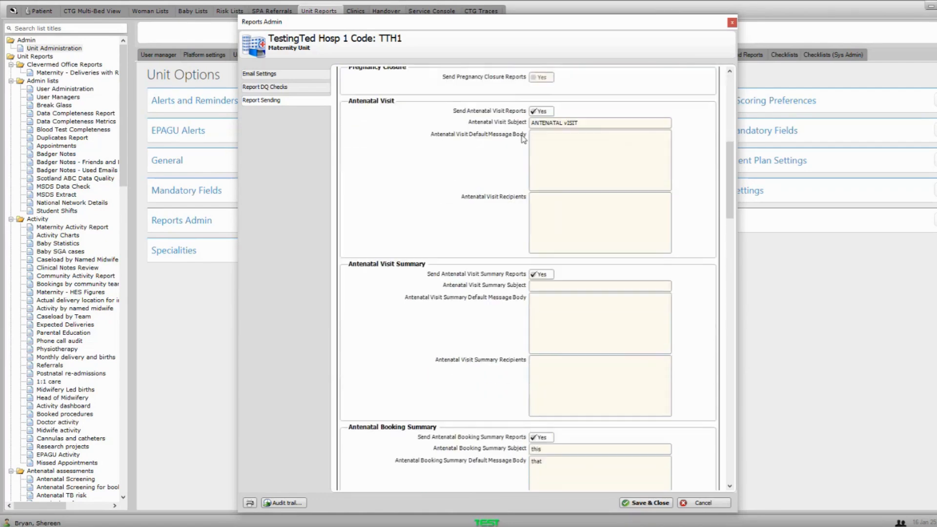
scroll(488, 195, "down", 10)
left_click(543, 218)
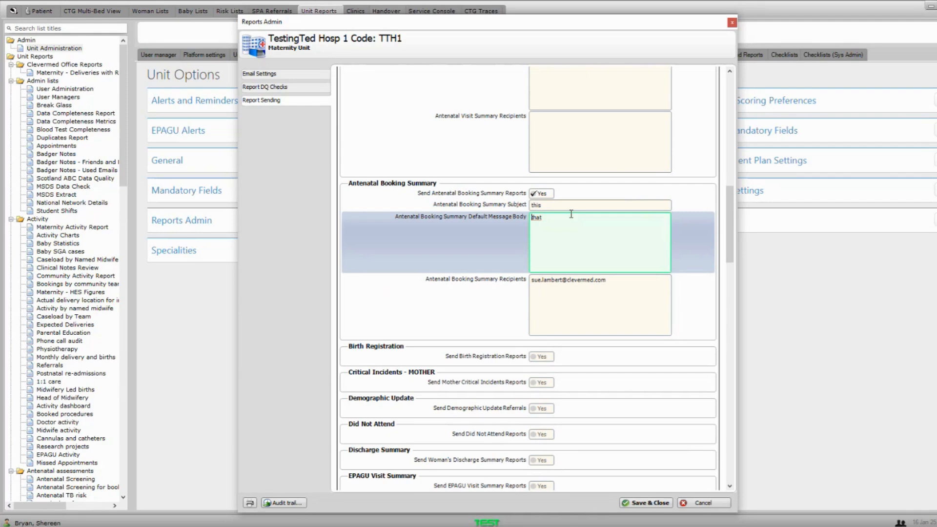
key("Tab")
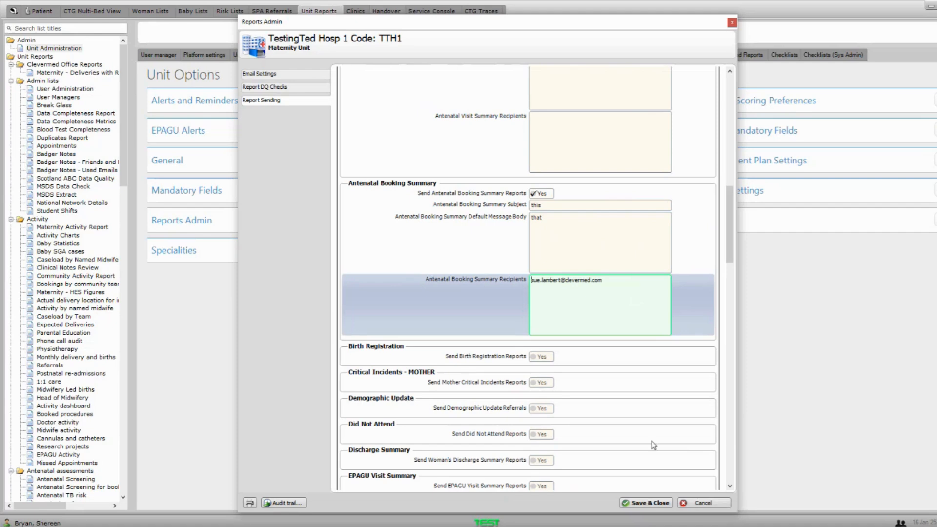
left_click(702, 506)
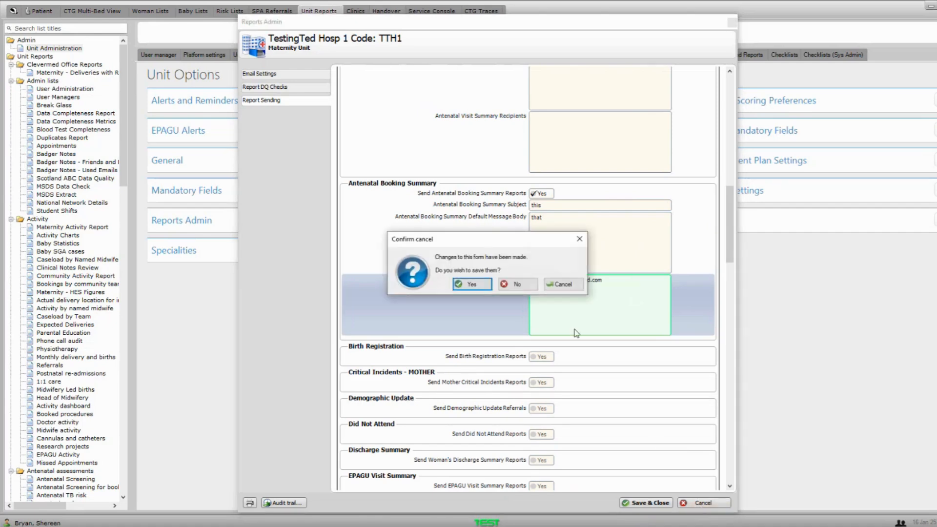
left_click(515, 284)
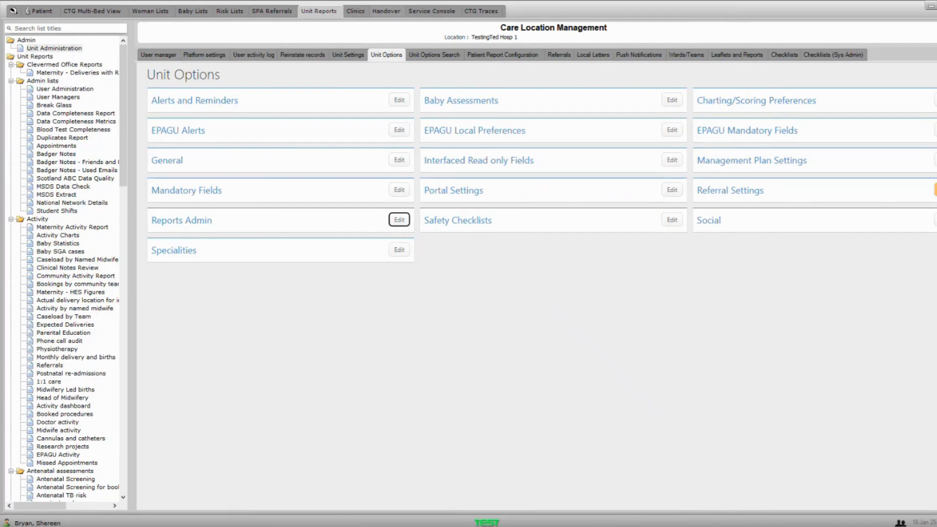
left_click(935, 190)
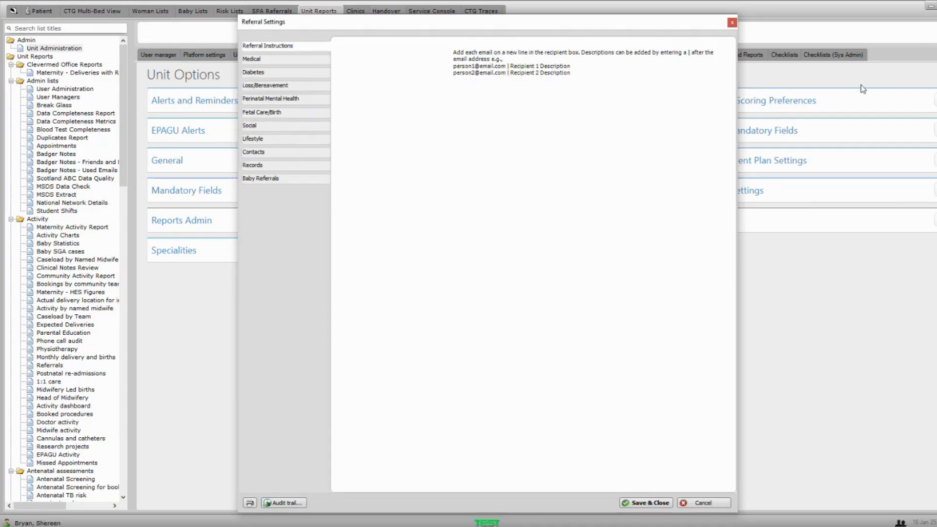
left_click(281, 60)
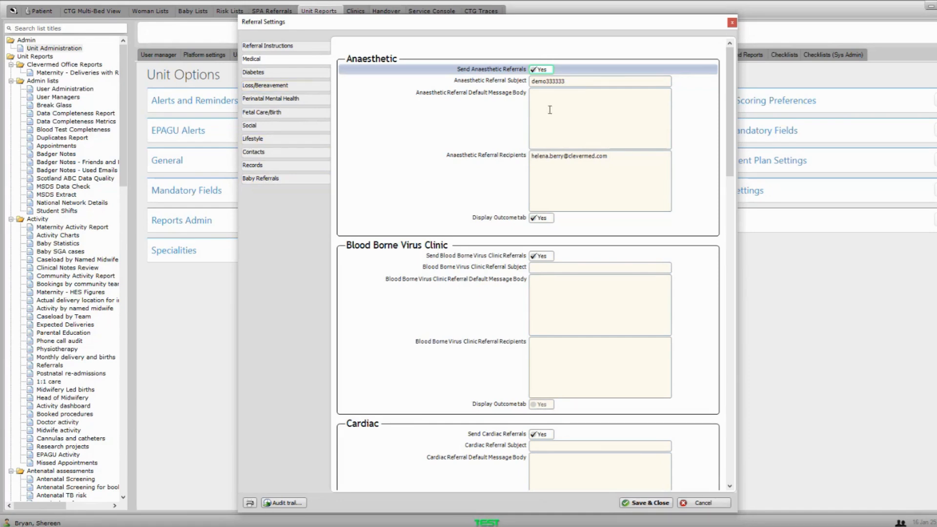
left_click(544, 157)
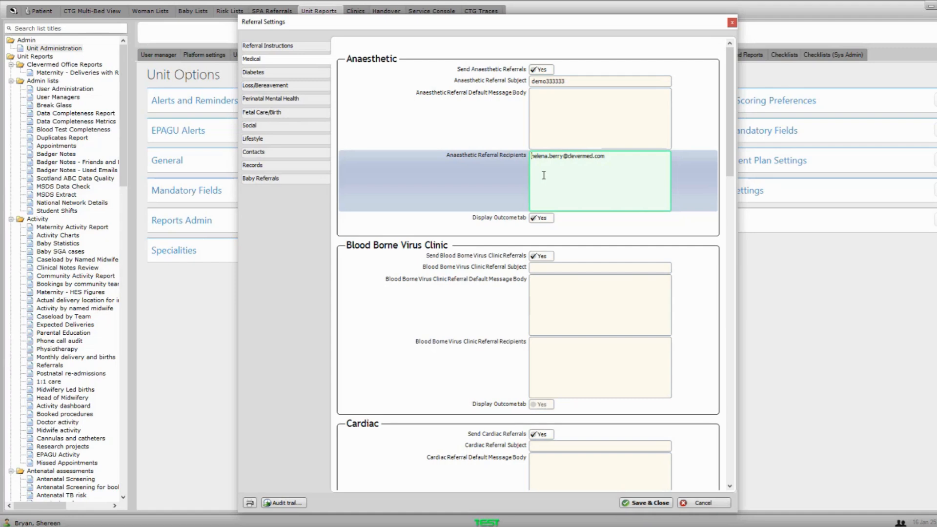
left_click(266, 86)
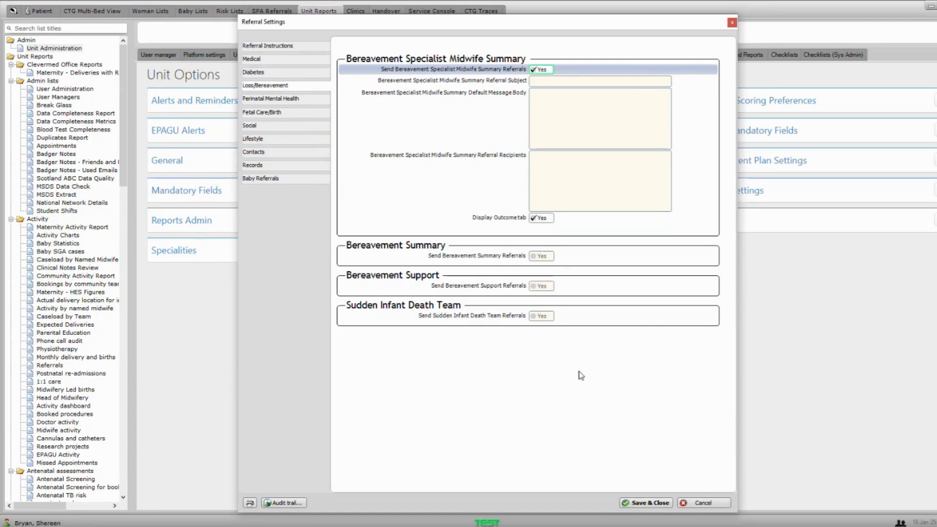
left_click(703, 502)
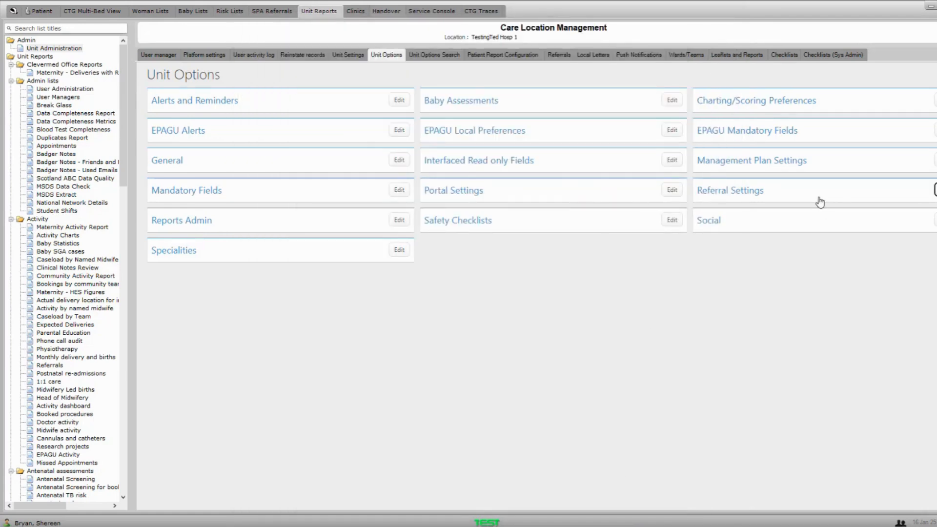
left_click(560, 56)
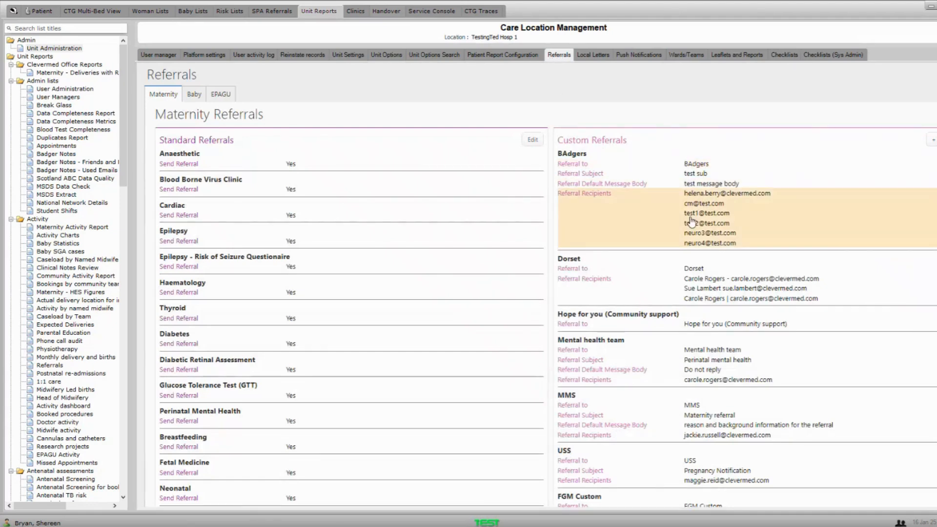
- Scroll through the Maternity Referrals to view custom ones like BAdgers, Dorset and XYZ
scroll(678, 186, "down", 8)
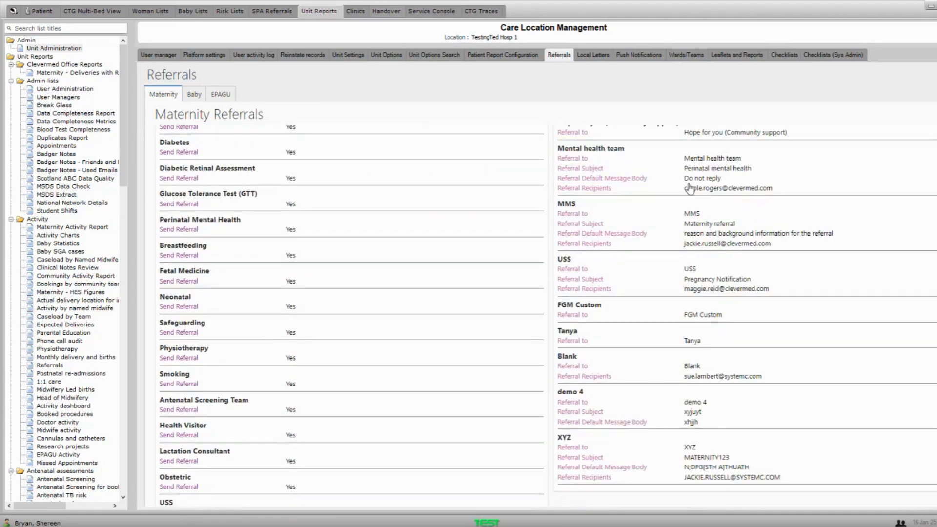
scroll(691, 185, "up", 8)
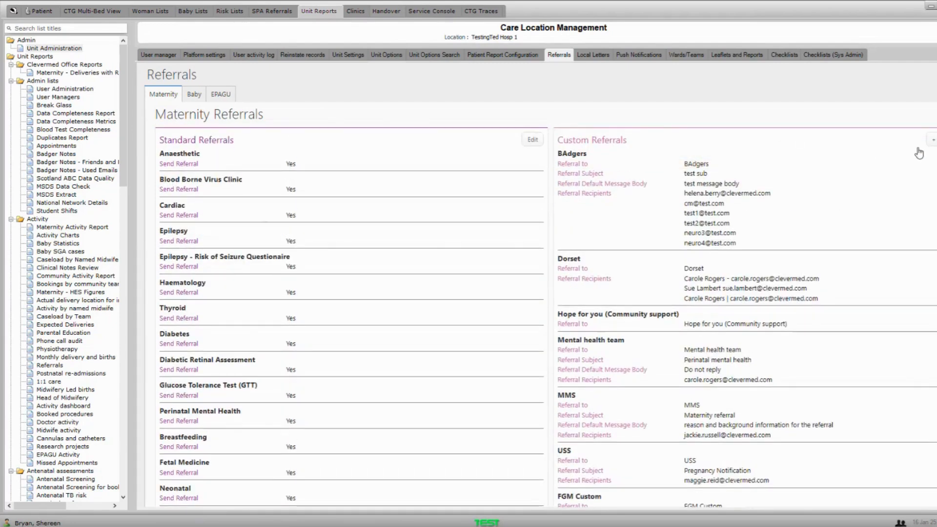
- Look through a new custom referral's recipients, reasons and blocks, then discard it and view Wards/Teams
left_click(932, 141)
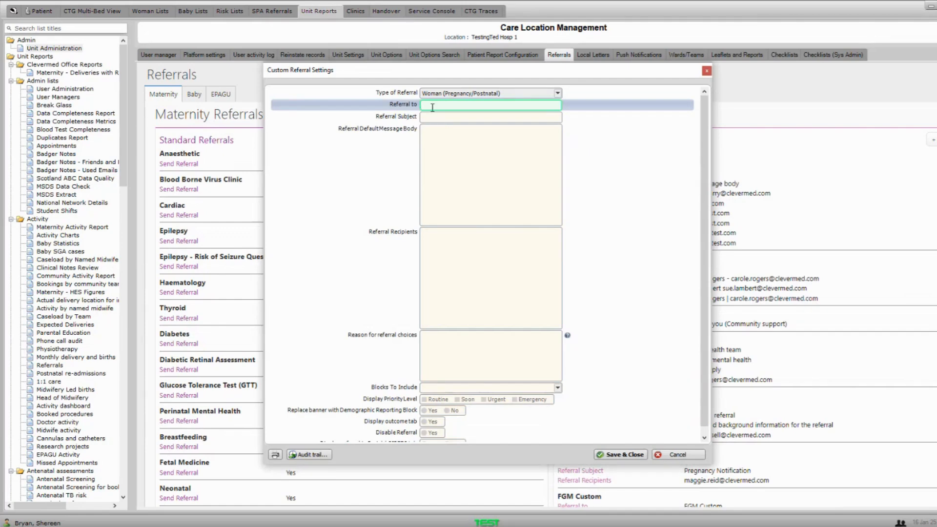
left_click(433, 233)
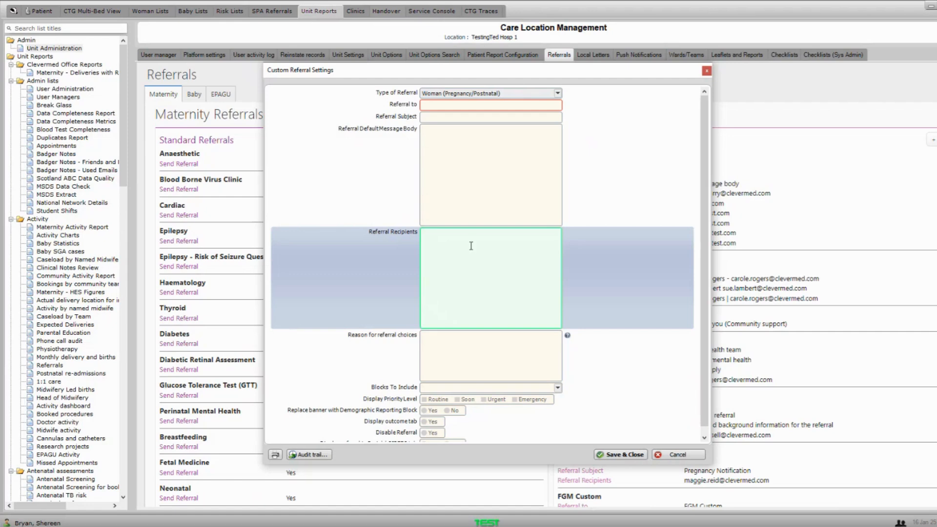
left_click(424, 337)
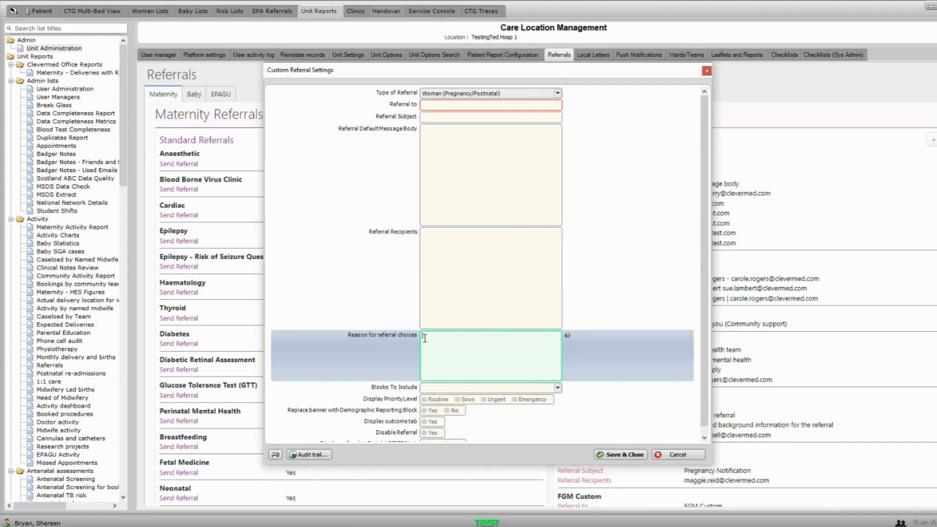
left_click(460, 388)
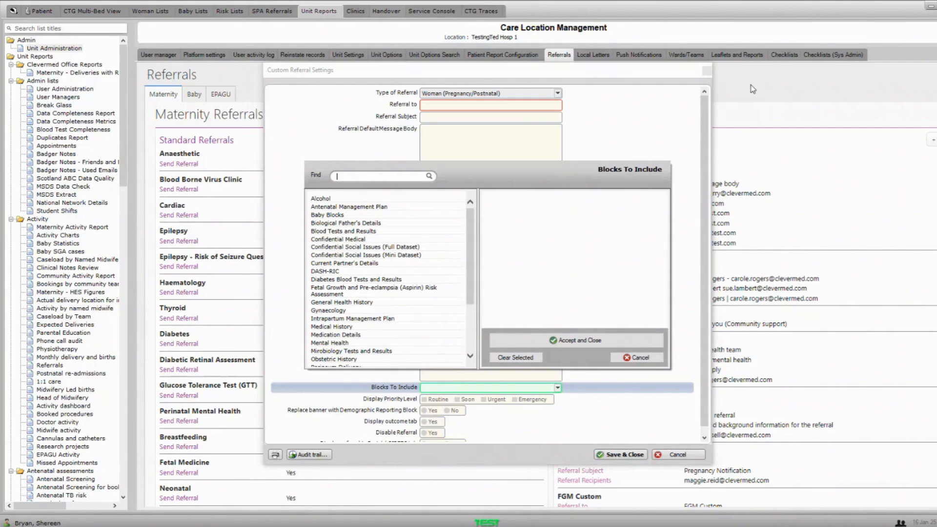
left_click(634, 359)
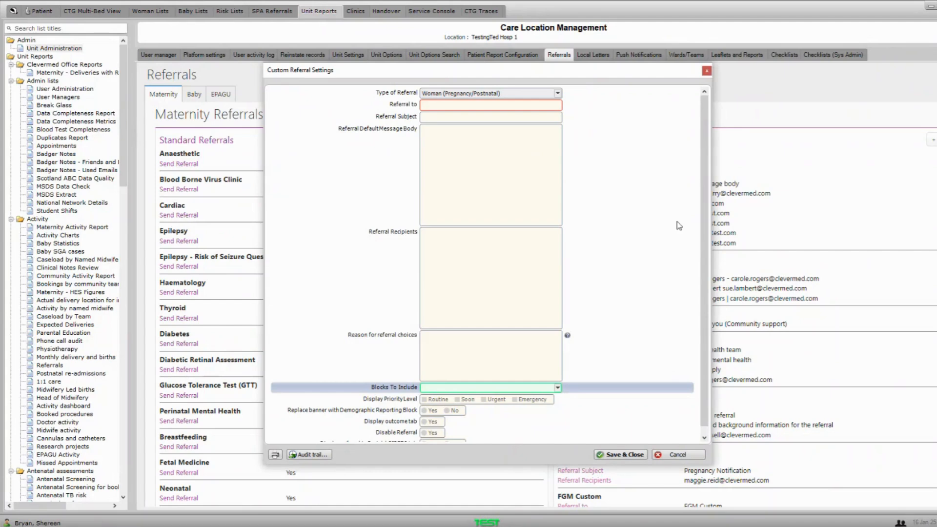
left_click(707, 71)
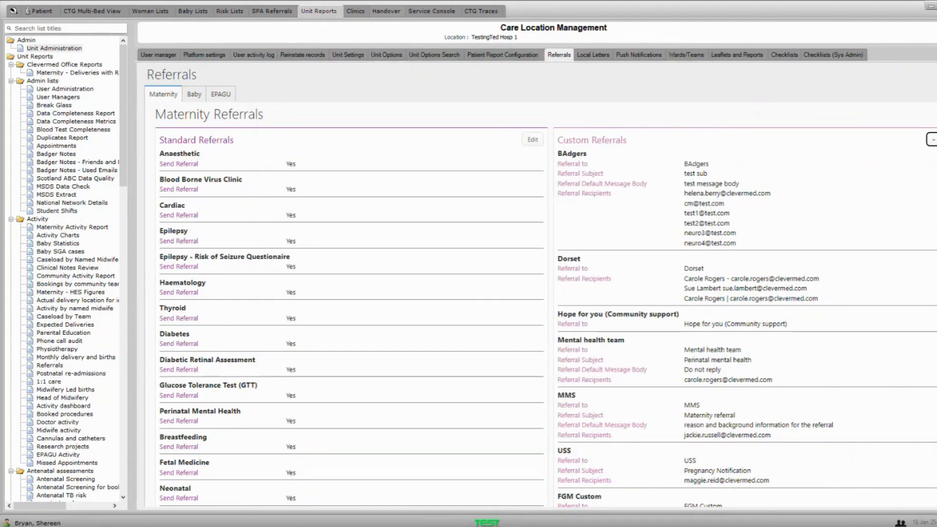
left_click(695, 55)
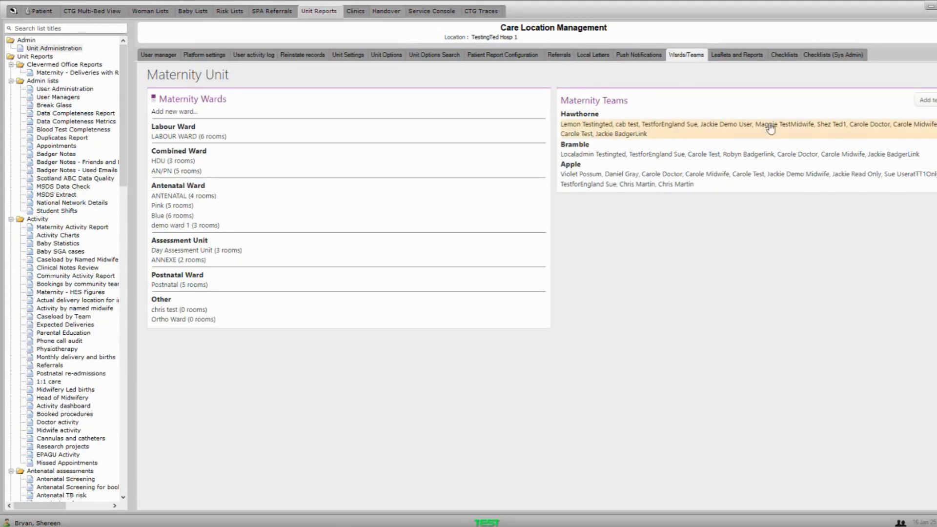
left_click(931, 103)
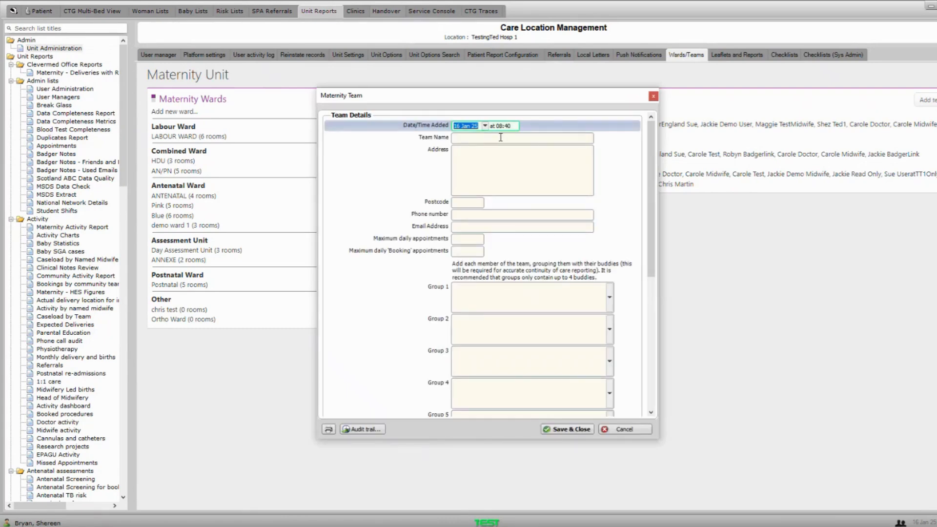
left_click(461, 296)
left_click(637, 357)
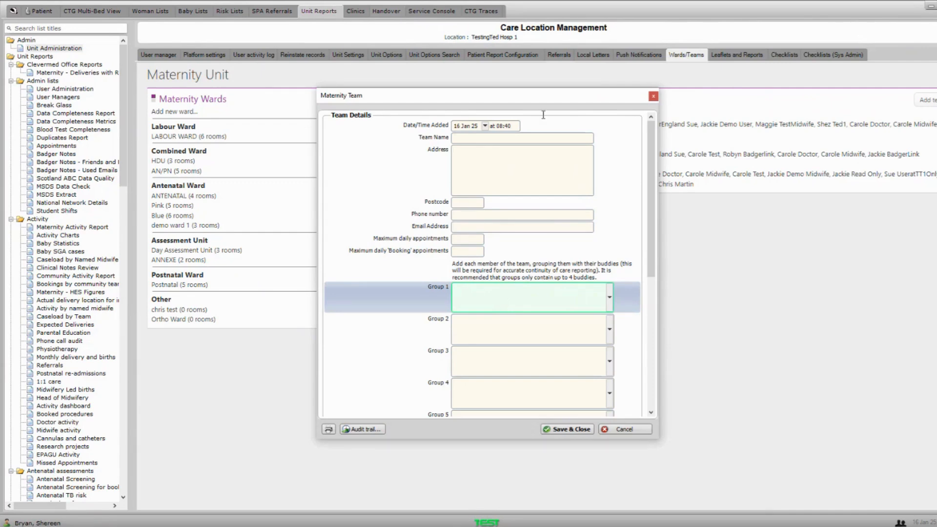
left_click(654, 98)
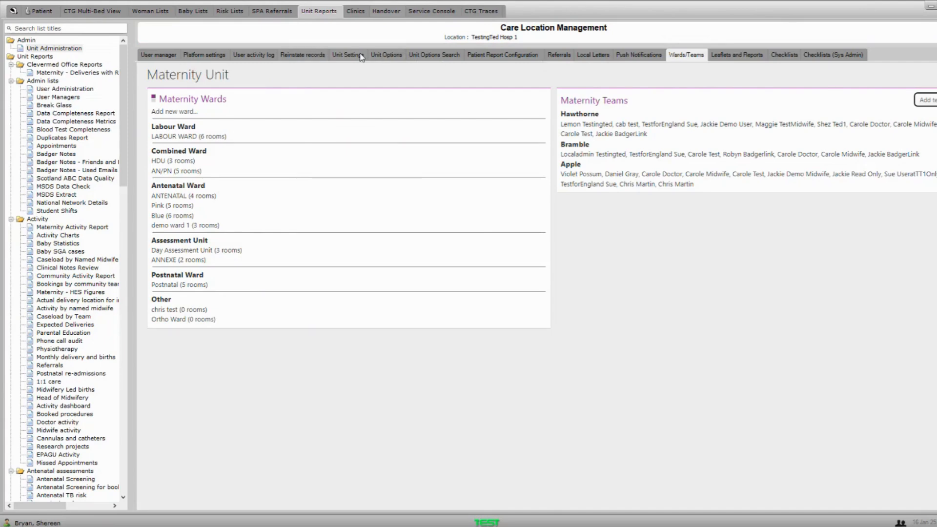
- From Unit Options, close General and open the Interfaced Read Only Fields settings
left_click(385, 56)
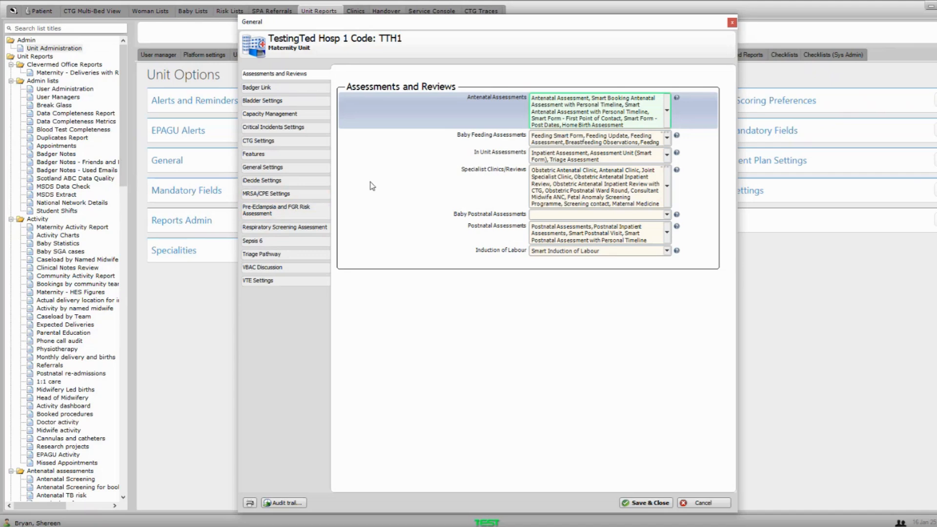
left_click(732, 23)
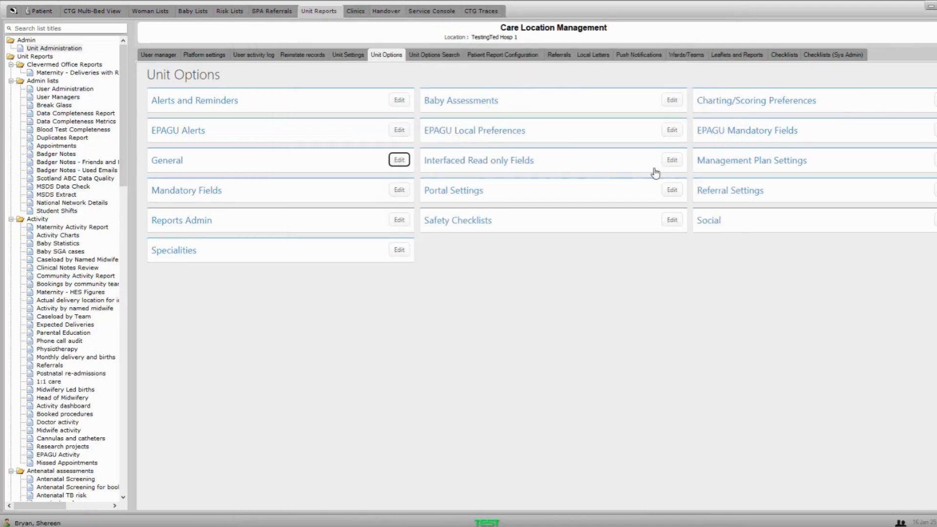
left_click(672, 158)
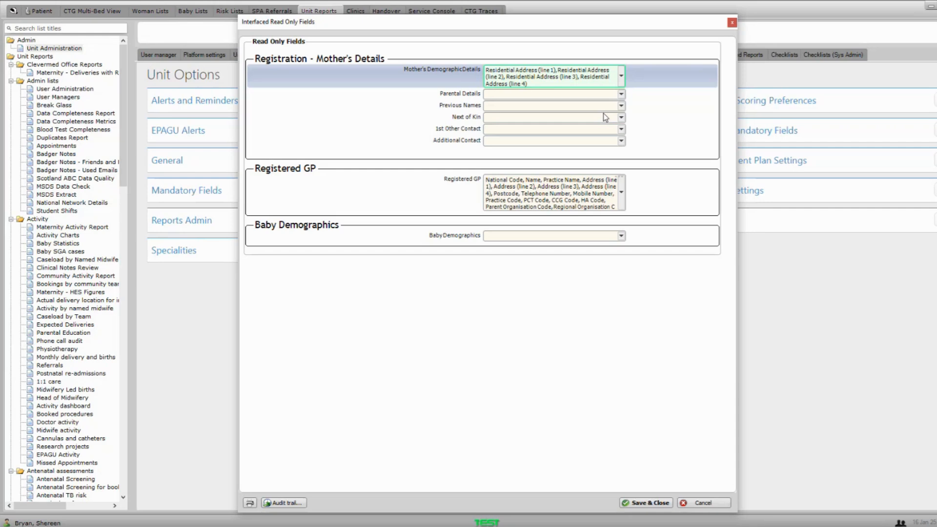
- Check the mother's read-only demographic fields, then close the Interfaced Read Only Fields dialog
left_click(550, 81)
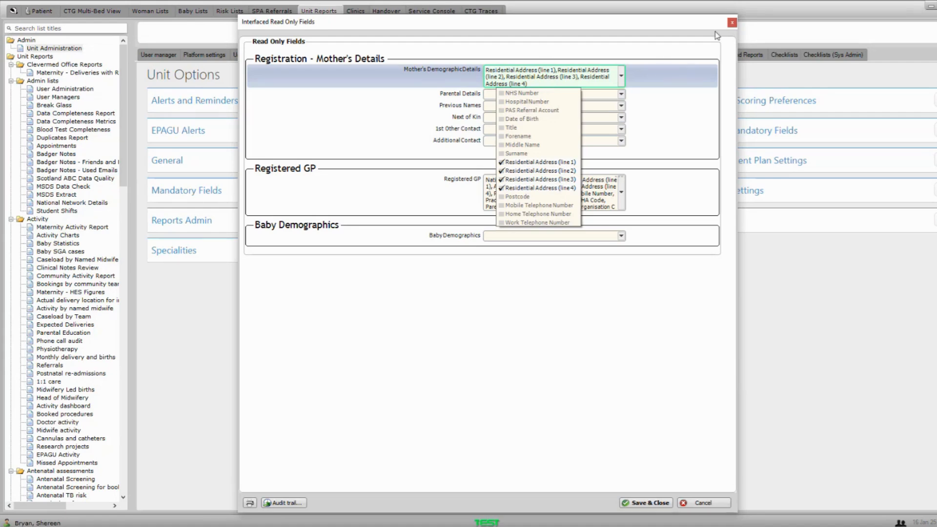
left_click(732, 25)
left_click(733, 24)
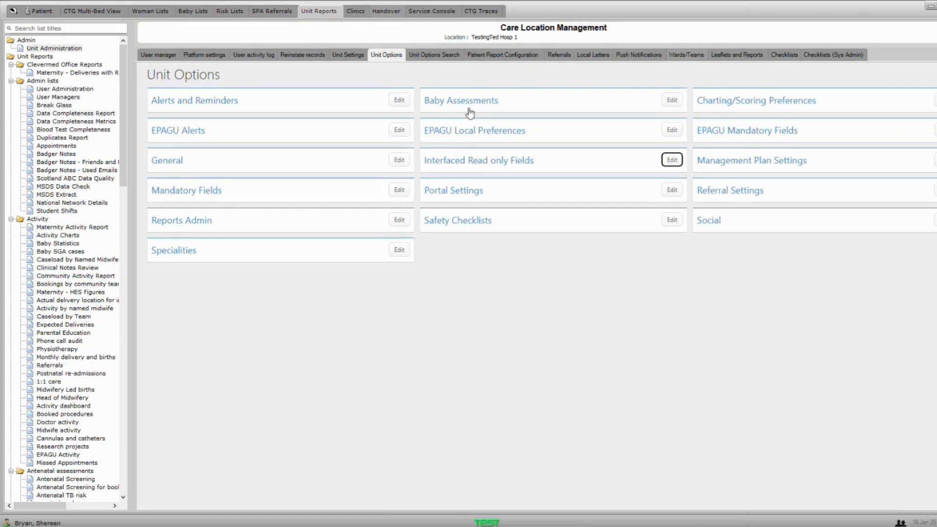
left_click(400, 100)
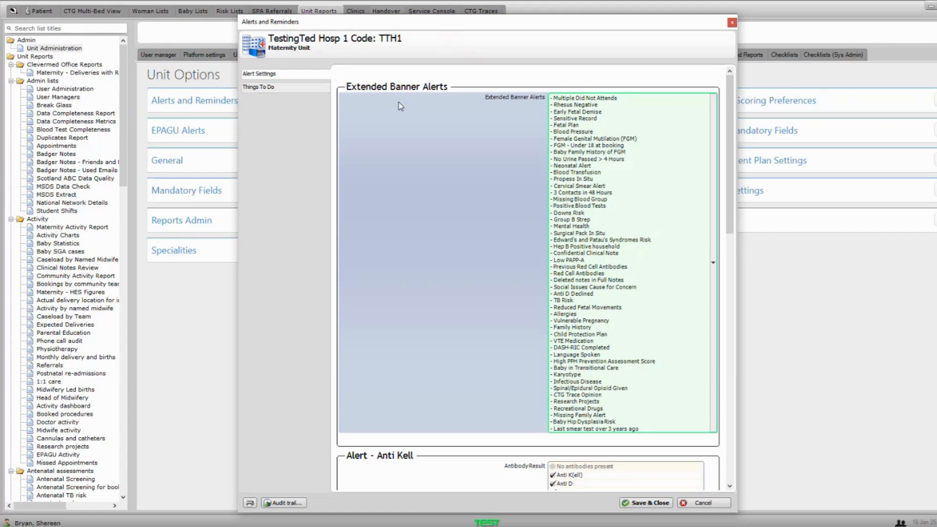
left_click(581, 120)
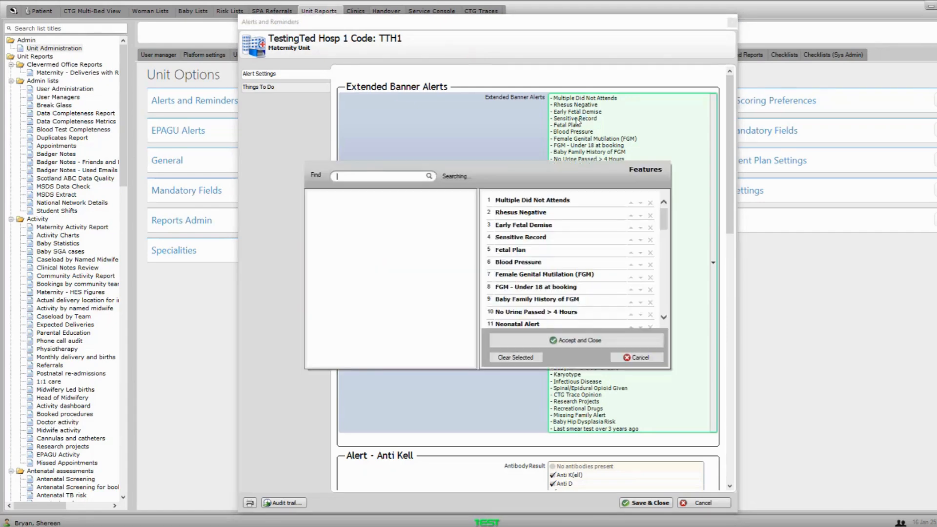
left_click_drag(470, 216, 471, 312)
left_click_drag(470, 322, 471, 161)
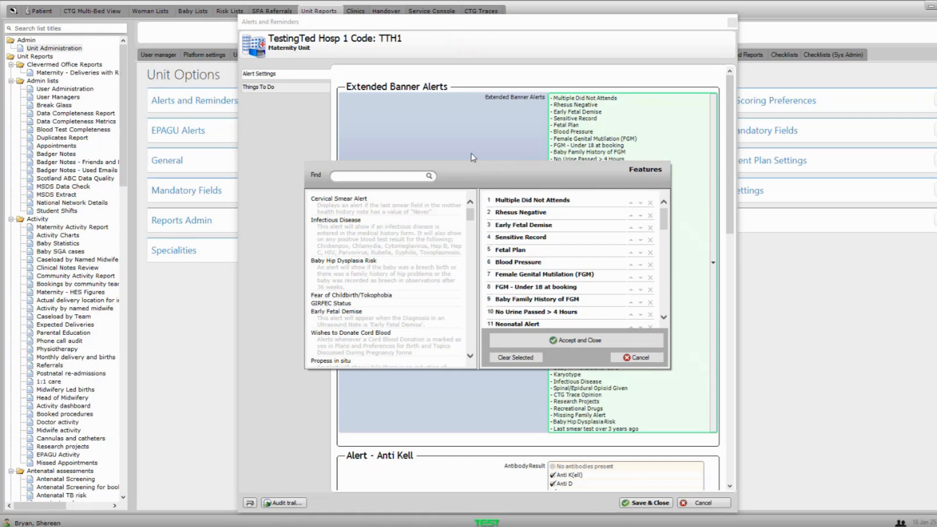
left_click(636, 358)
left_click(701, 503)
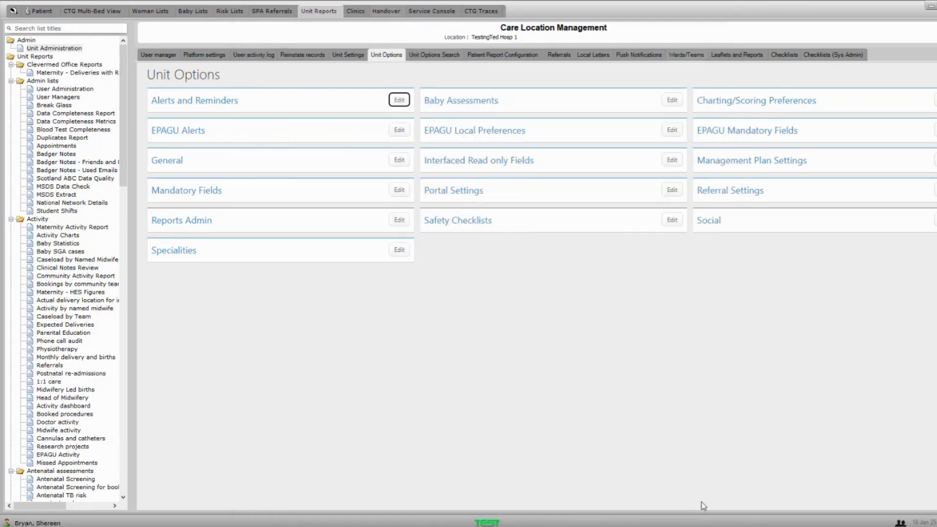
- Switch to the Patient tab to bring back the Pregnancy Summary
left_click(37, 11)
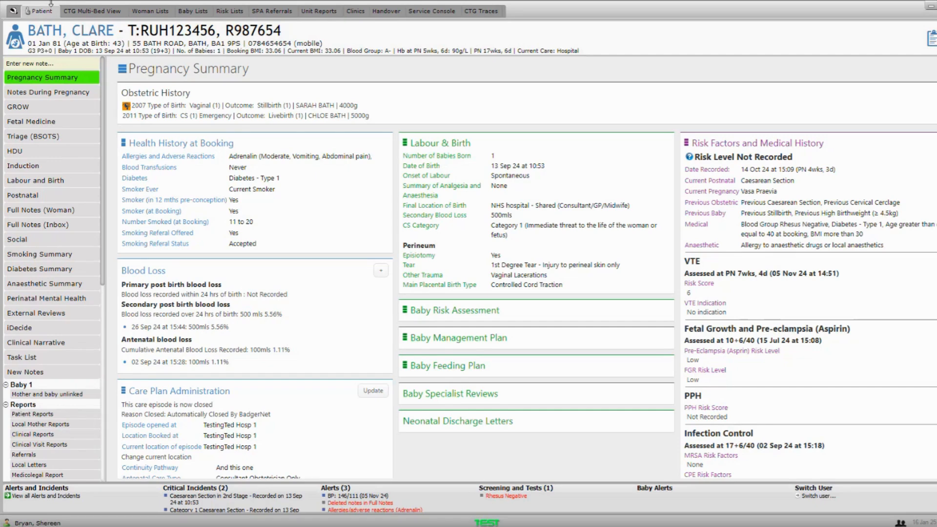
- Start a new Appointment note by searching 'apo', then close the blank form unsaved
left_click(44, 64)
type("a")
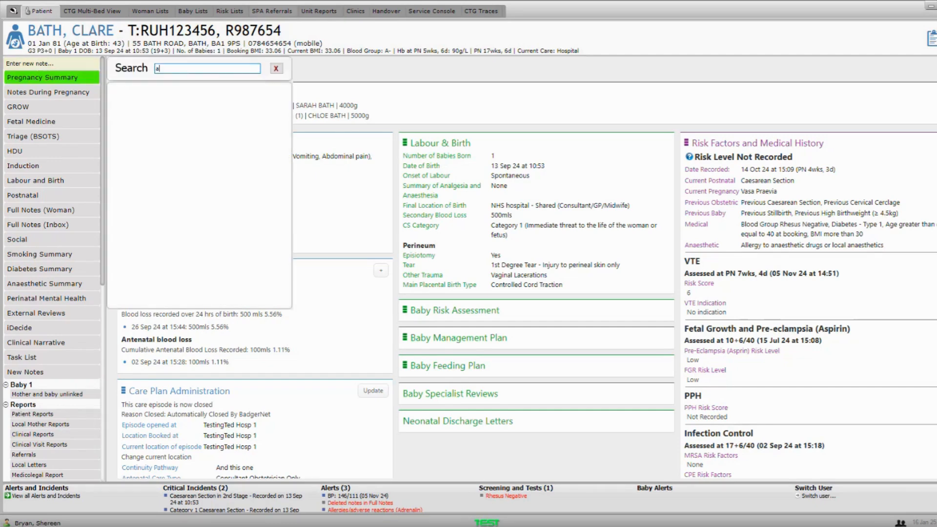
type("po")
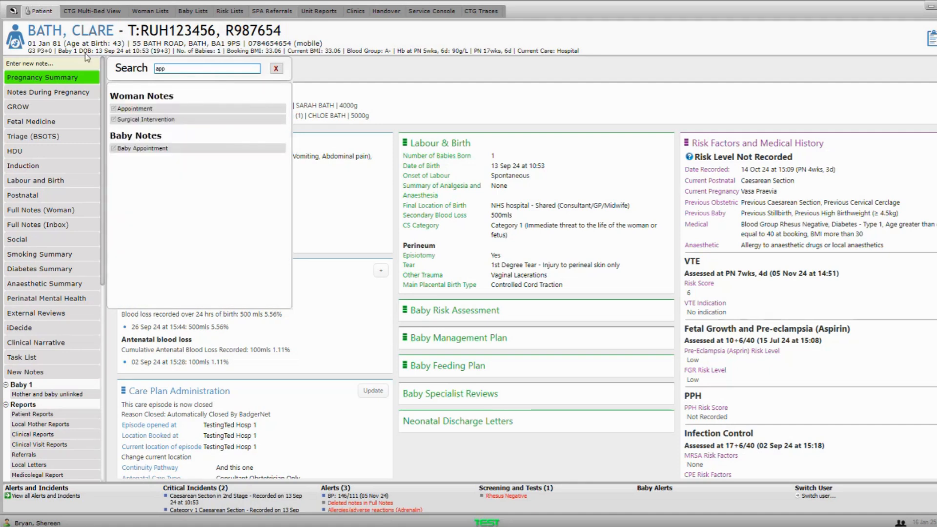
left_click(157, 111)
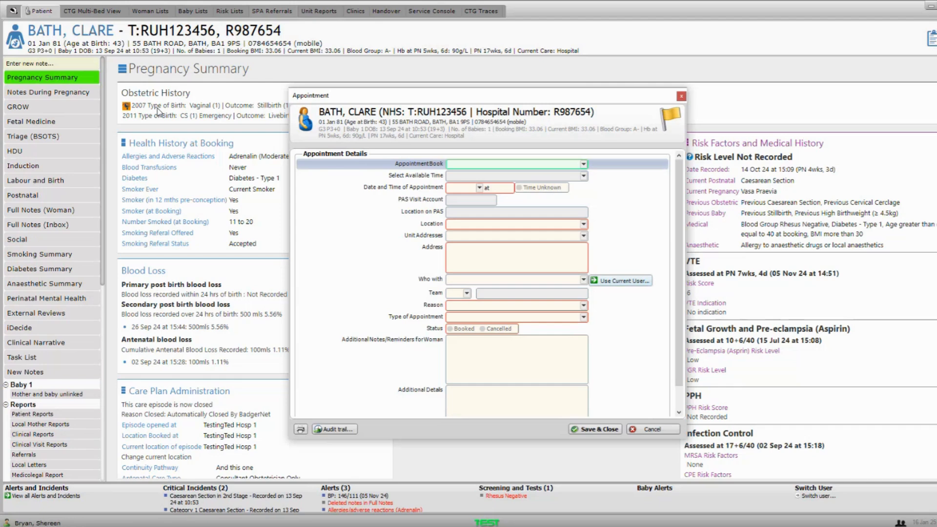
left_click(681, 97)
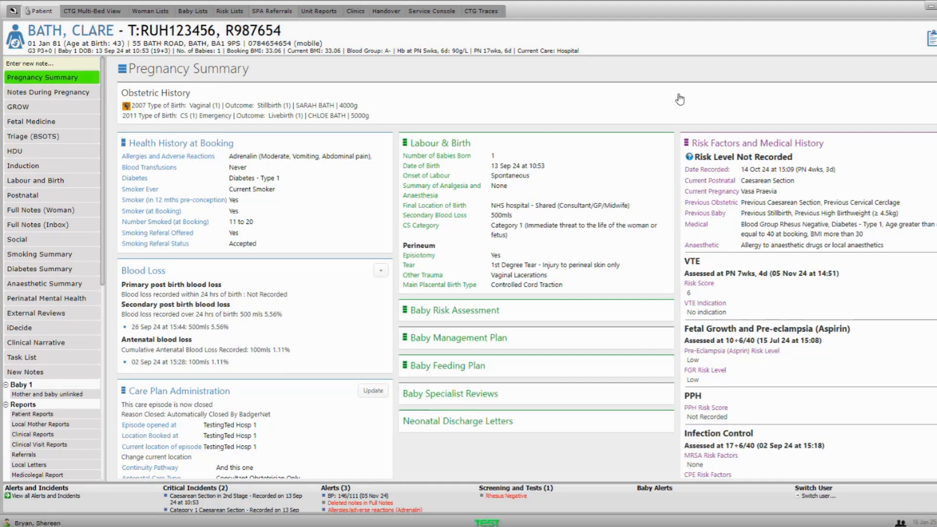
- Open the Antenatal Booking note from Notes During Pregnancy
left_click(24, 92)
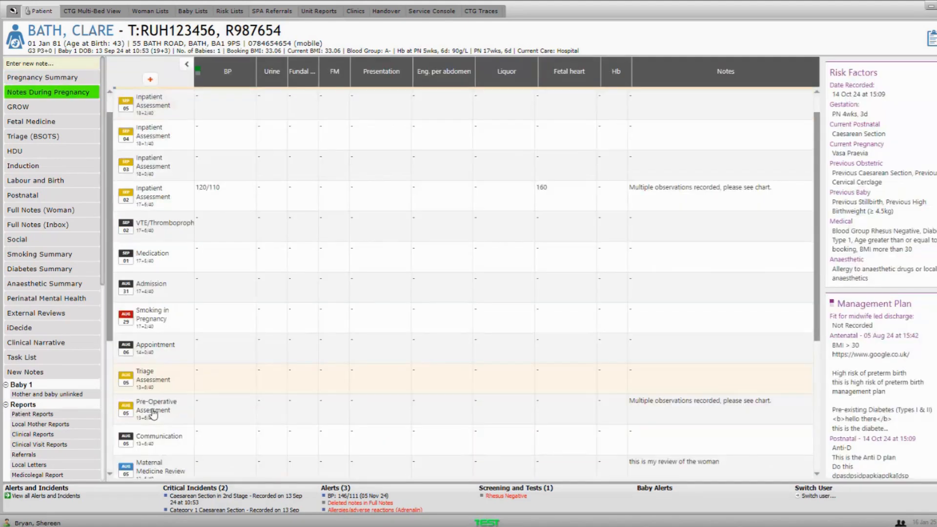
scroll(154, 410, "down", 5)
left_click(151, 429)
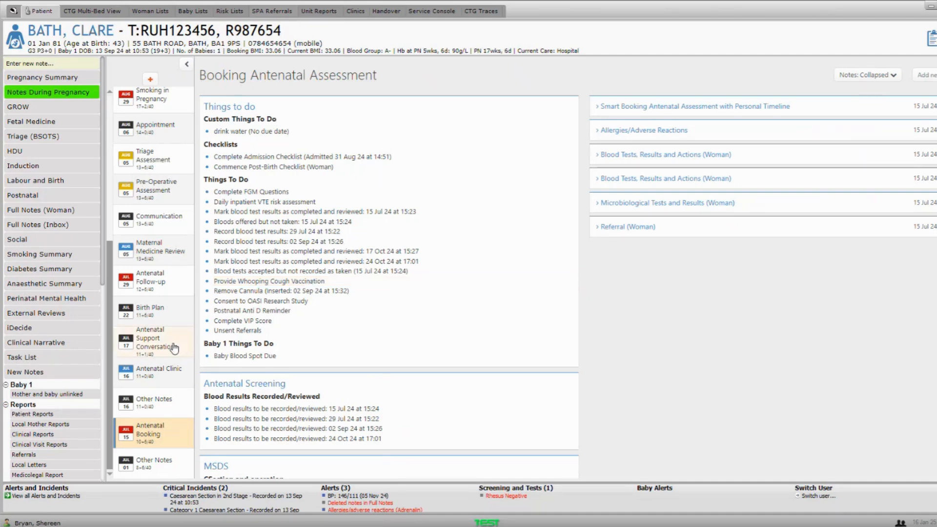
- Review the Booking Antenatal Assessment to-do list and open its FGM questions item
scroll(267, 122, "down", 1)
scroll(266, 119, "up", 1)
scroll(273, 218, "down", 1)
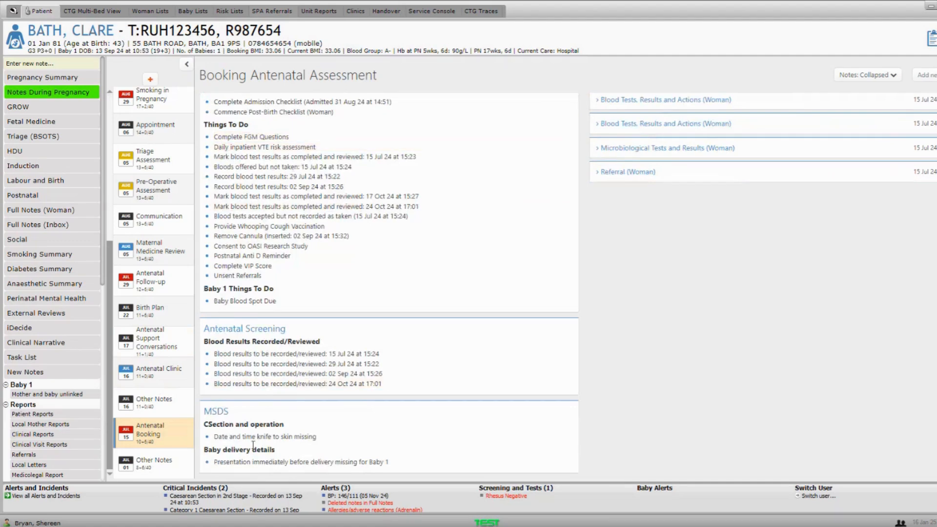
scroll(263, 435, "up", 1)
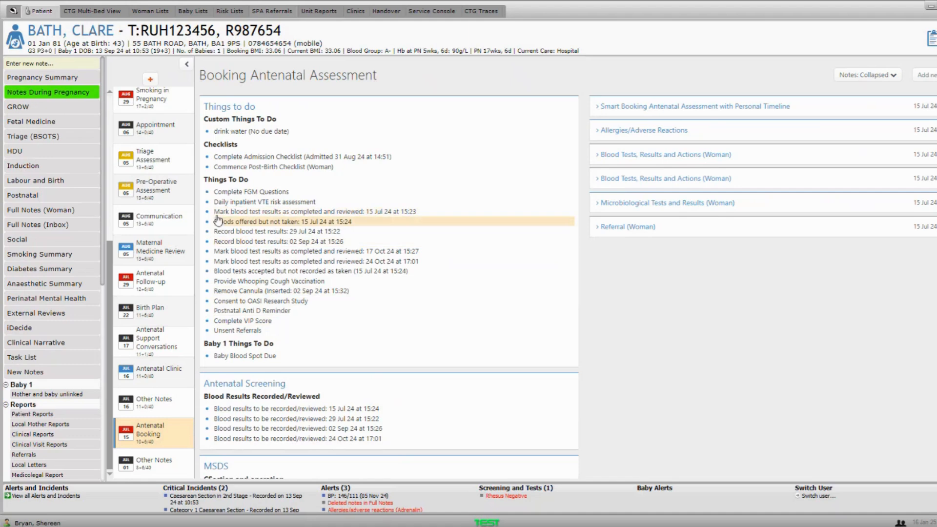
left_click(246, 194)
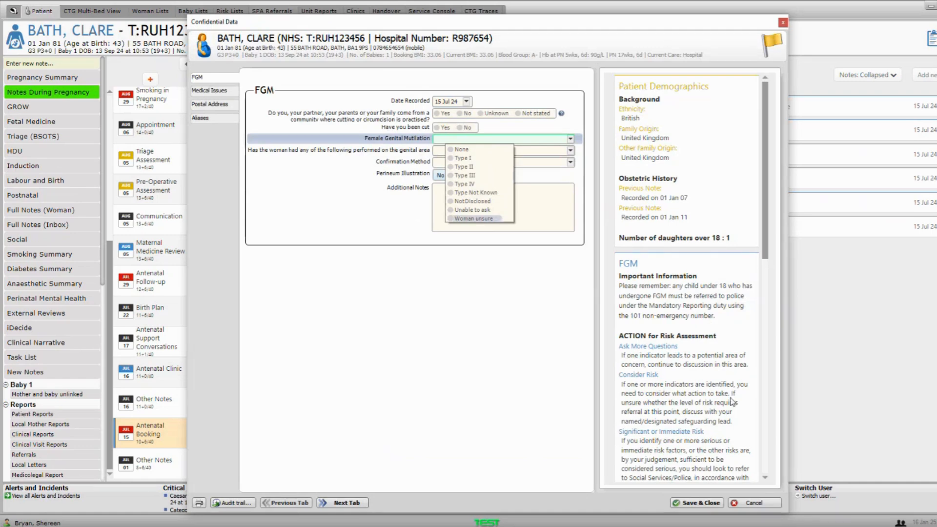
left_click(747, 502)
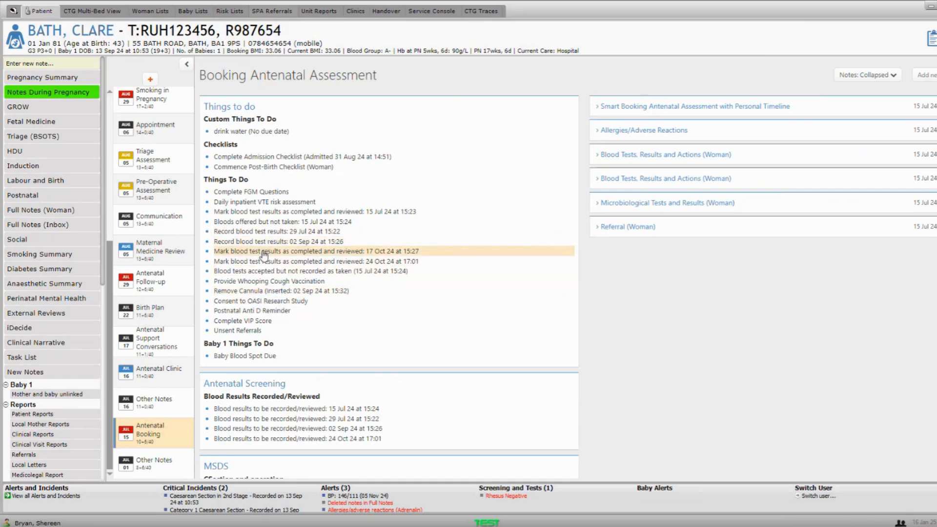
- Scroll through the 'drink water' item, admission and post-birth checklists, and FGM questions
scroll(264, 254, "down", 2)
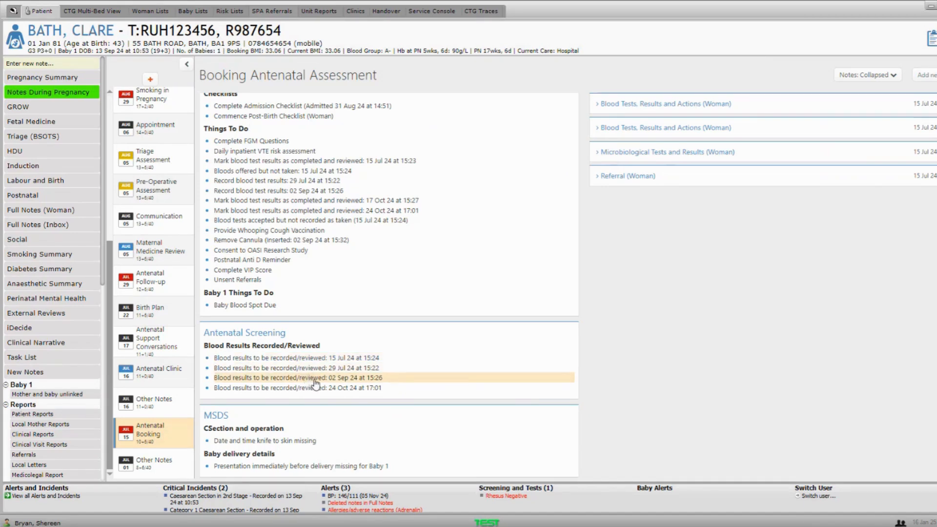
scroll(318, 385, "up", 1)
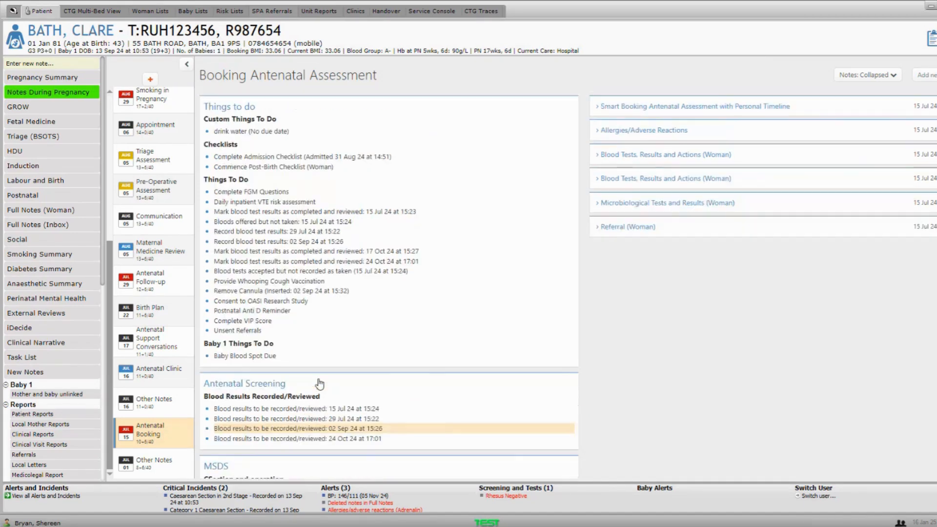
scroll(317, 301, "down", 1)
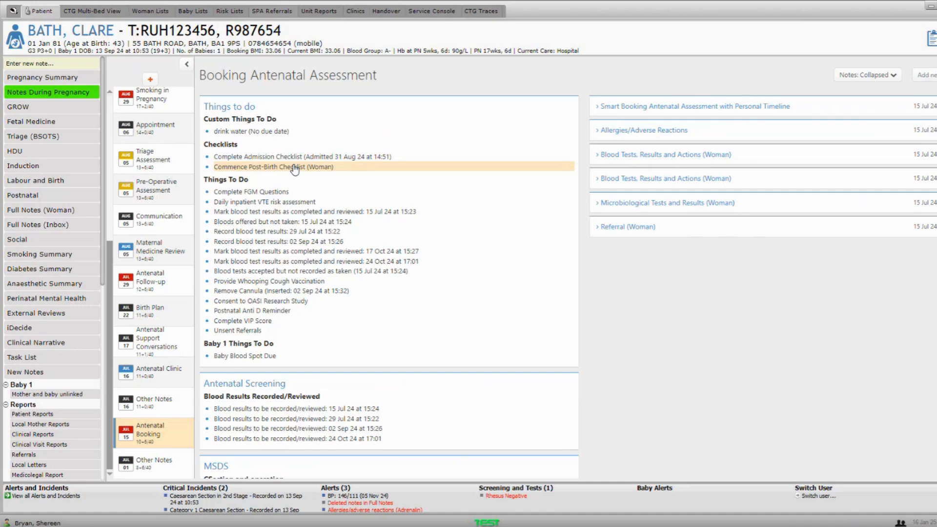
- Abandon the 'add ta' note search and open the patient's Task List
left_click(79, 62)
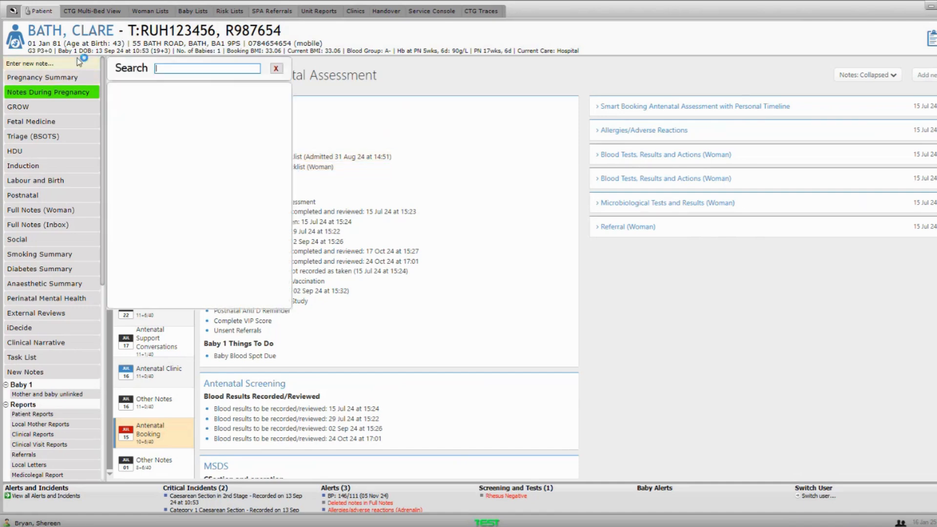
type("add ta")
key("BackSpace")
key("BackSpace")
key("BackSpace")
key("BackSpace")
key("BackSpace")
key("BackSpace")
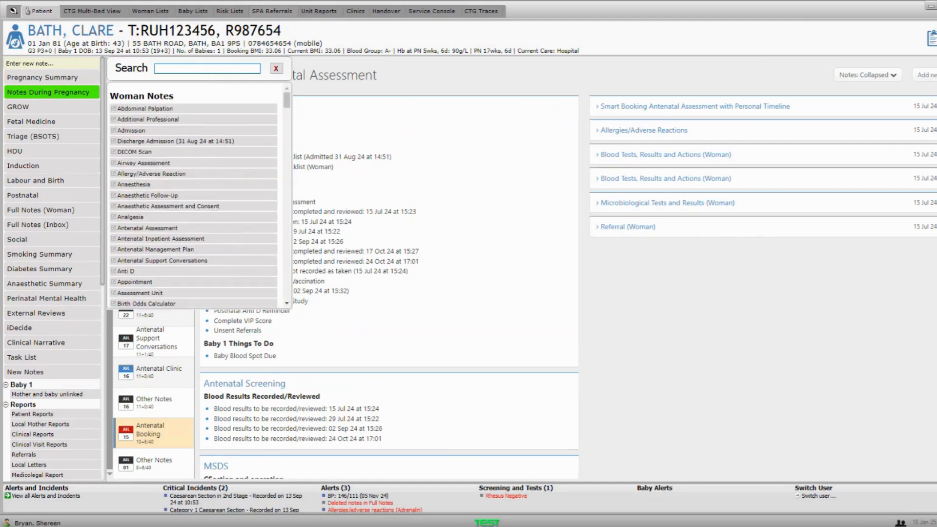
left_click(276, 69)
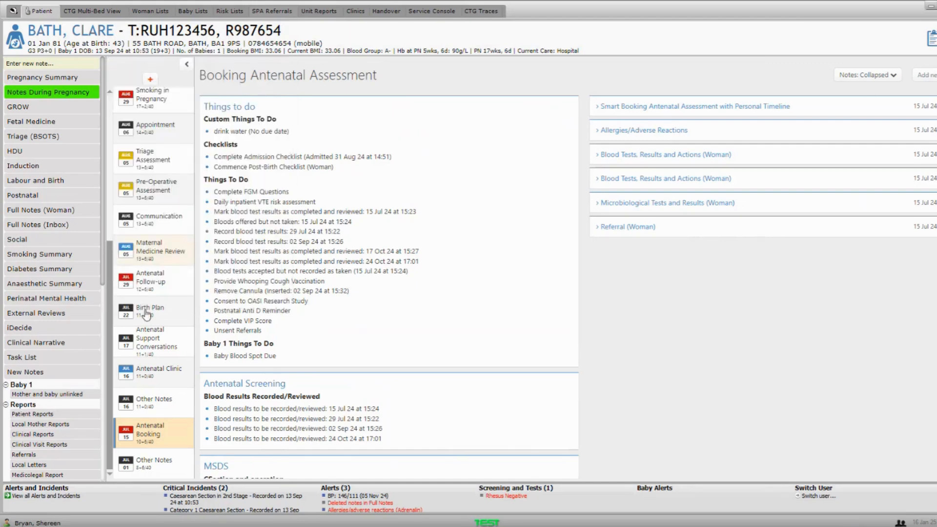
left_click(63, 357)
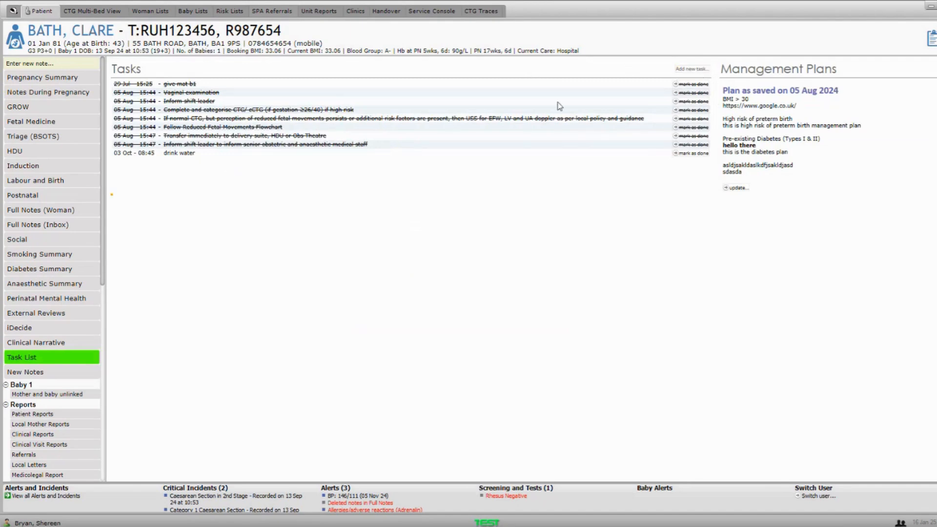
- Add a task named 'mat b1' to the Task List and save it
left_click(691, 69)
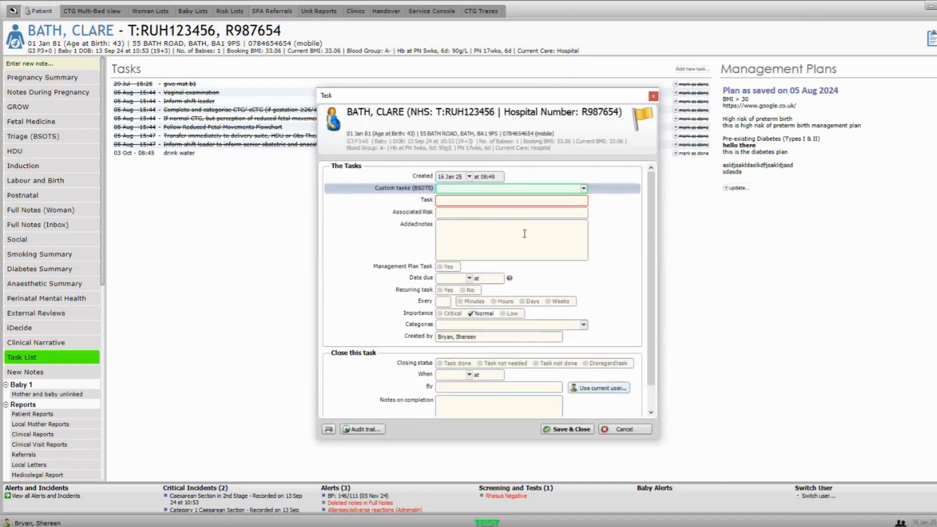
left_click(466, 200)
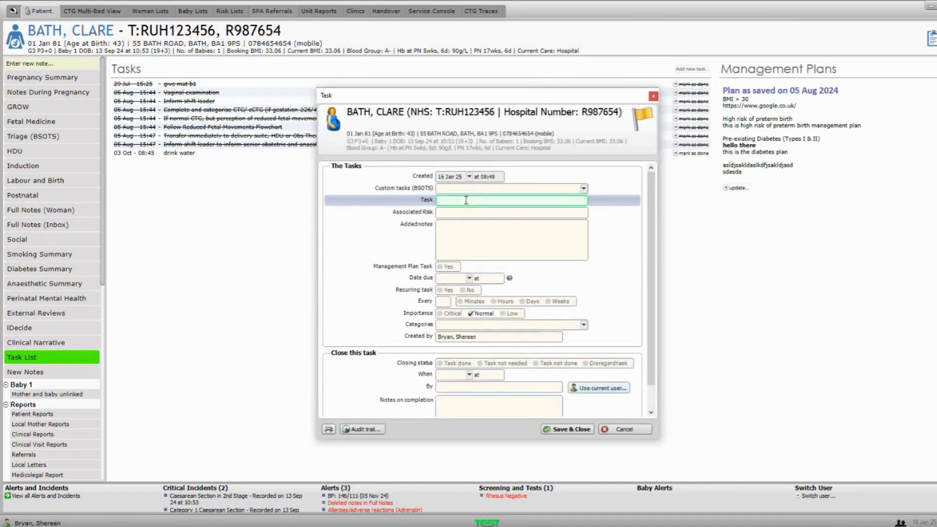
type("mat b1")
left_click(570, 429)
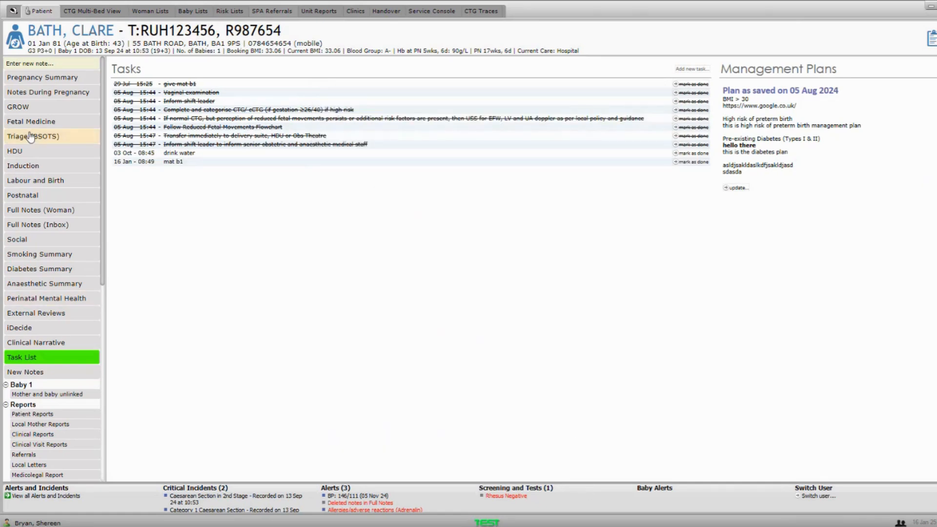
- View the Antenatal Booking note's Things to do section, then switch to the Baby Lists
left_click(76, 98)
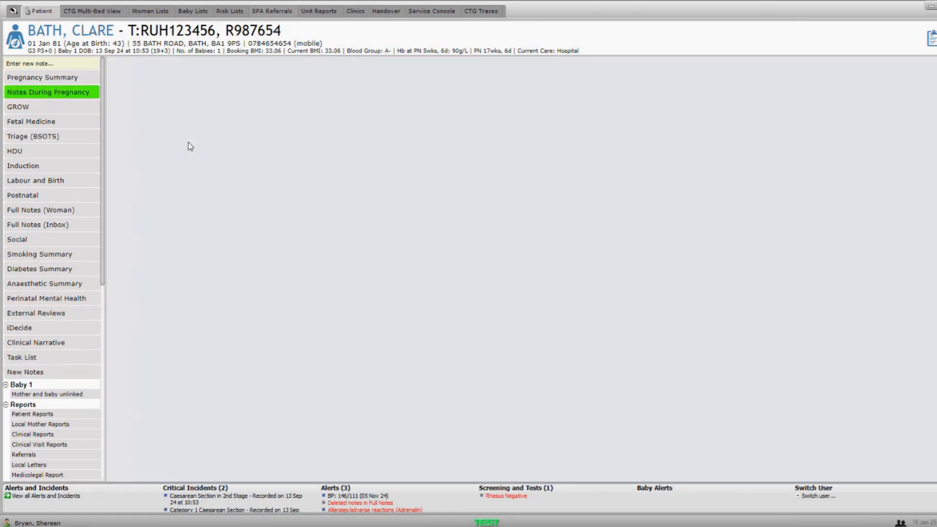
scroll(156, 362, "down", 5)
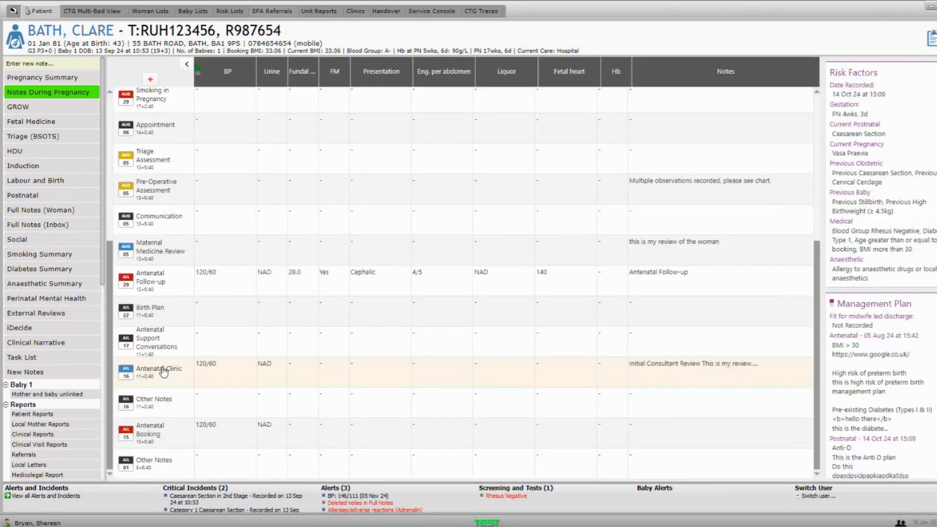
left_click(156, 434)
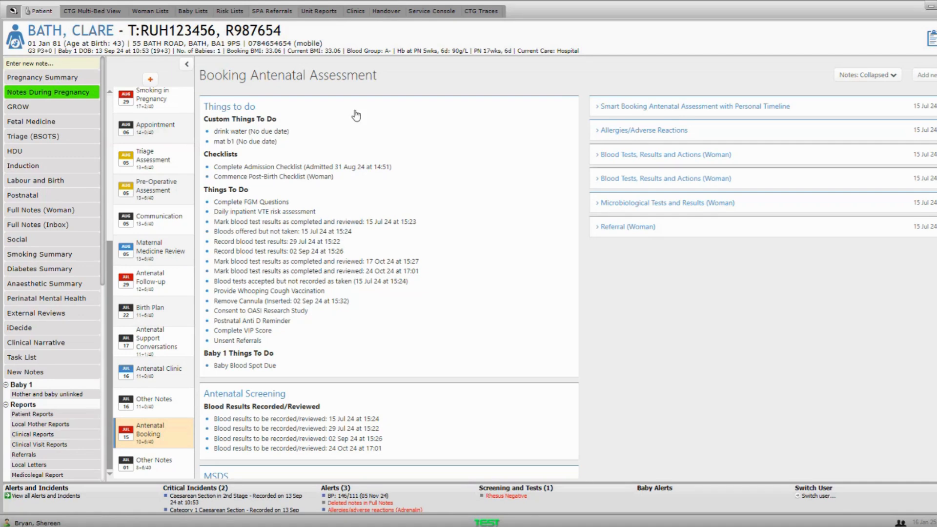
left_click(225, 12)
- Open the Woman Lists and filter list titles by 'social'
left_click(204, 12)
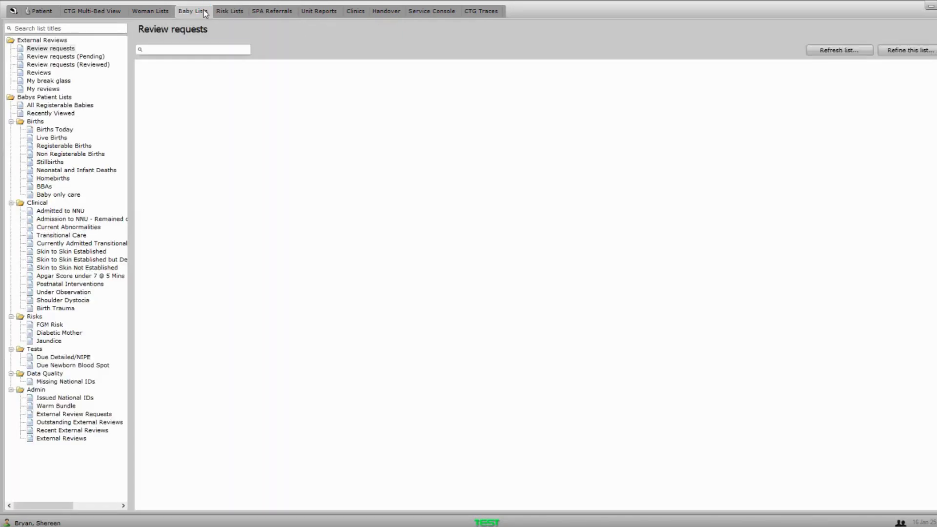
left_click(166, 12)
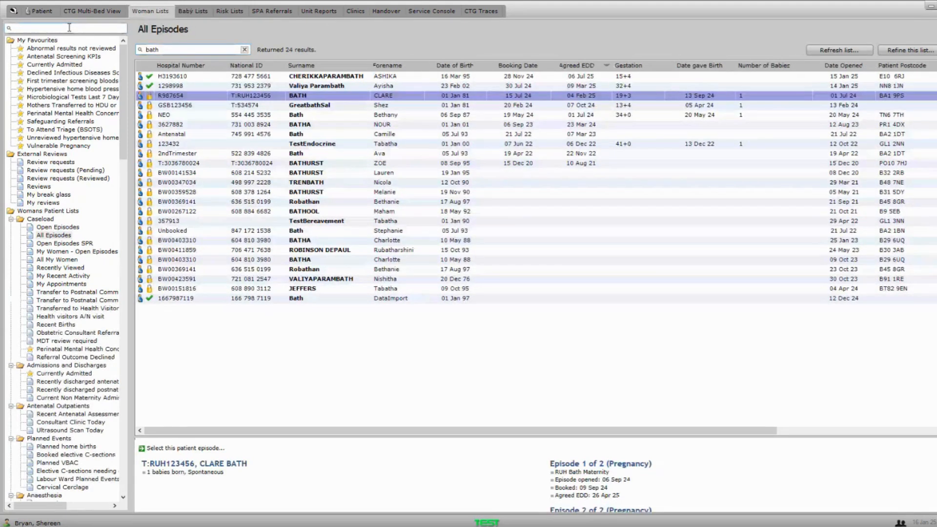
left_click(69, 27)
type("sa")
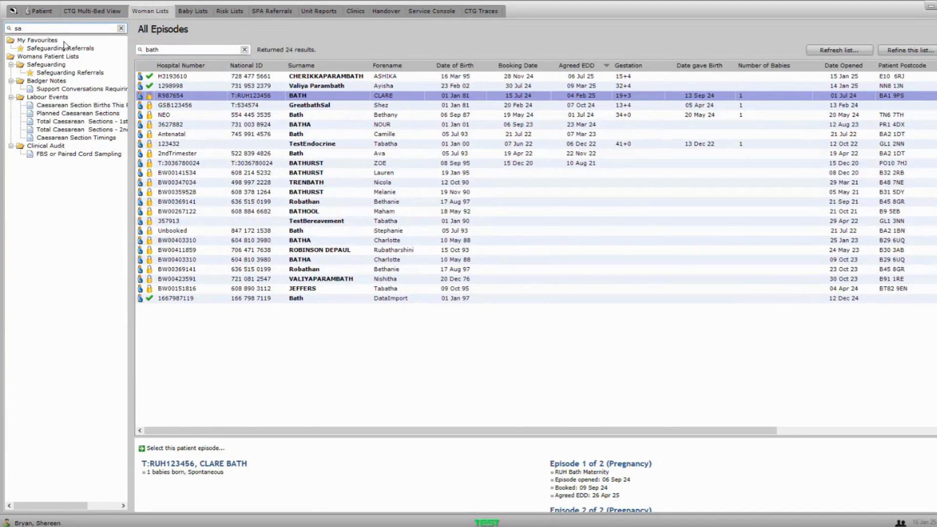
key("BackSpace")
key("BackSpace")
type("social")
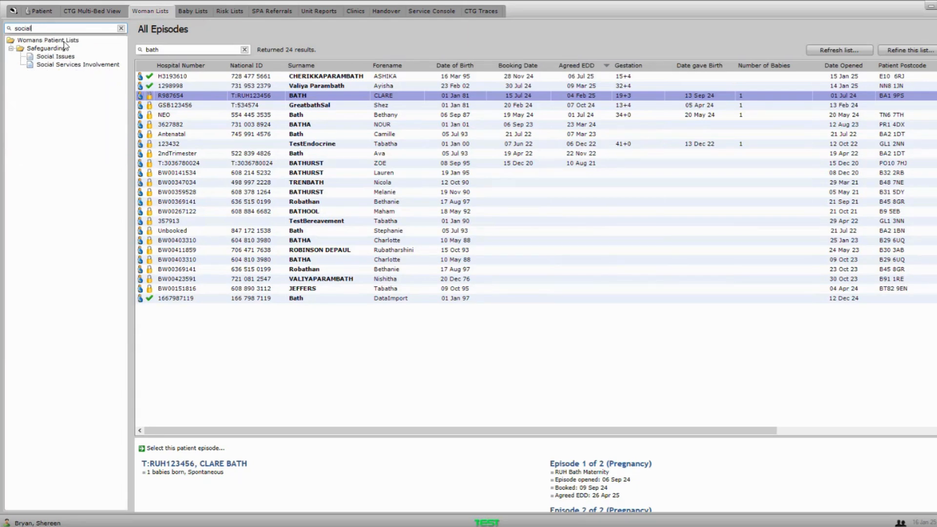
- Review the women in the Social Issues list, then return to the patient's record
left_click(51, 58)
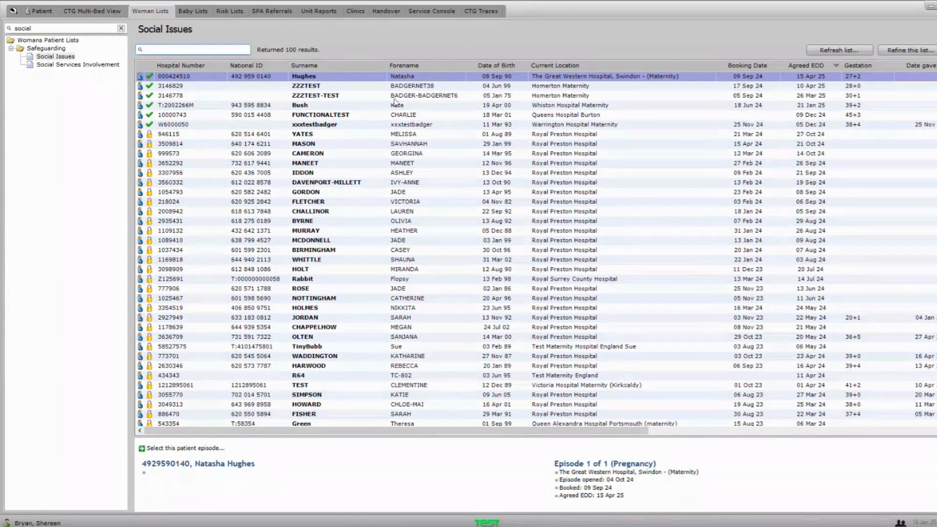
left_click(35, 12)
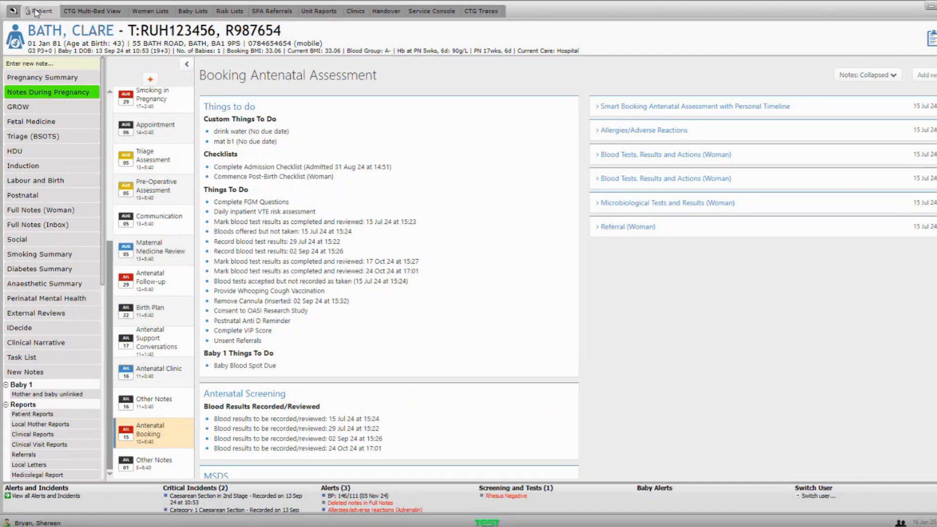
- Open the patient's Social page and switch to its Notes tab
left_click(59, 245)
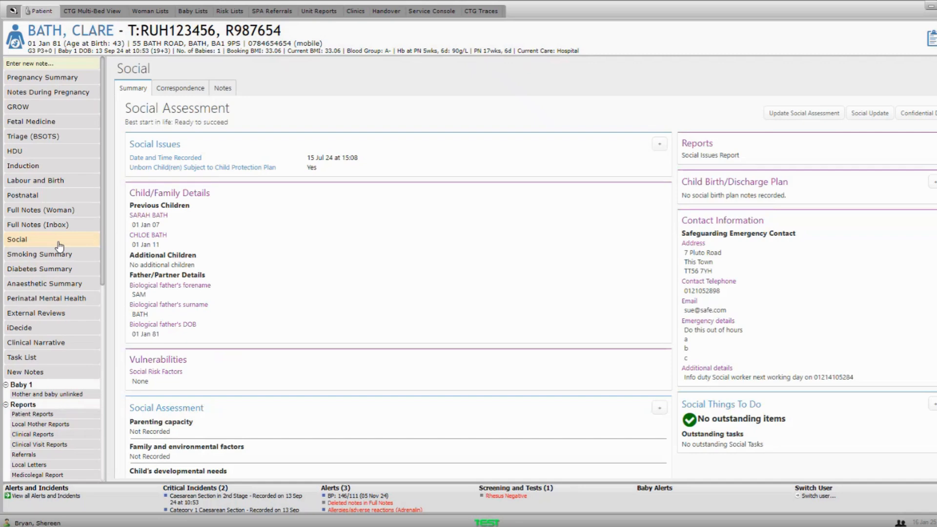
left_click(223, 89)
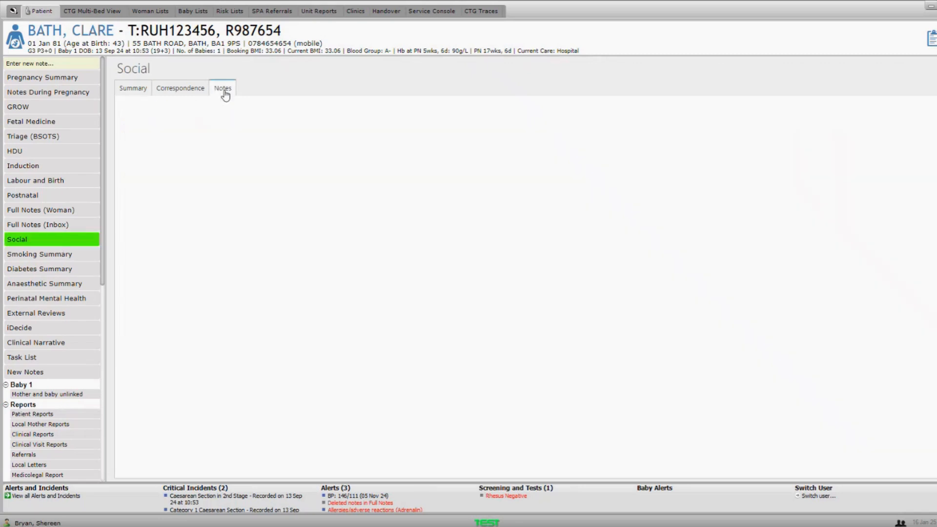